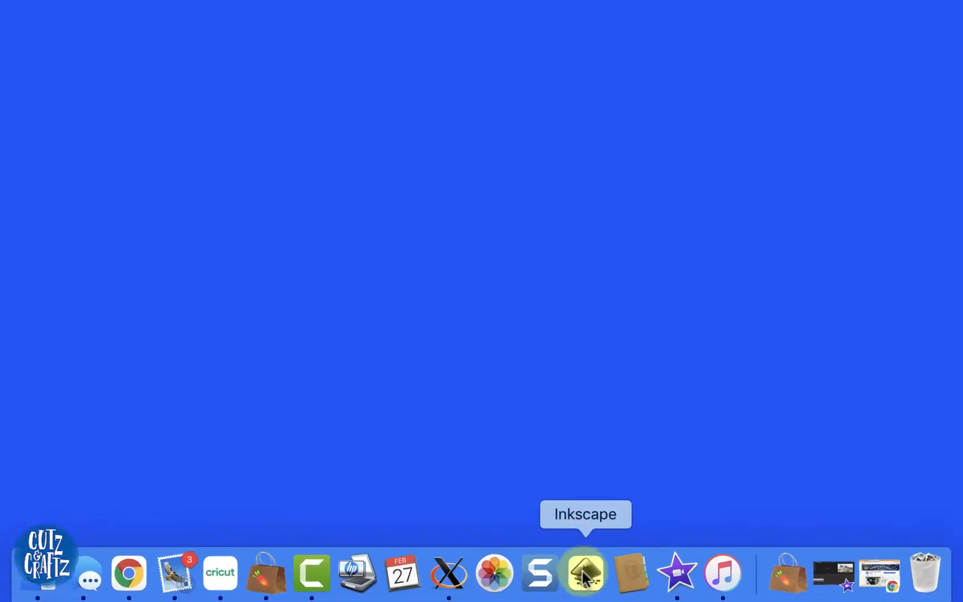
- Open Inkscape and create a new blank document
click(585, 574)
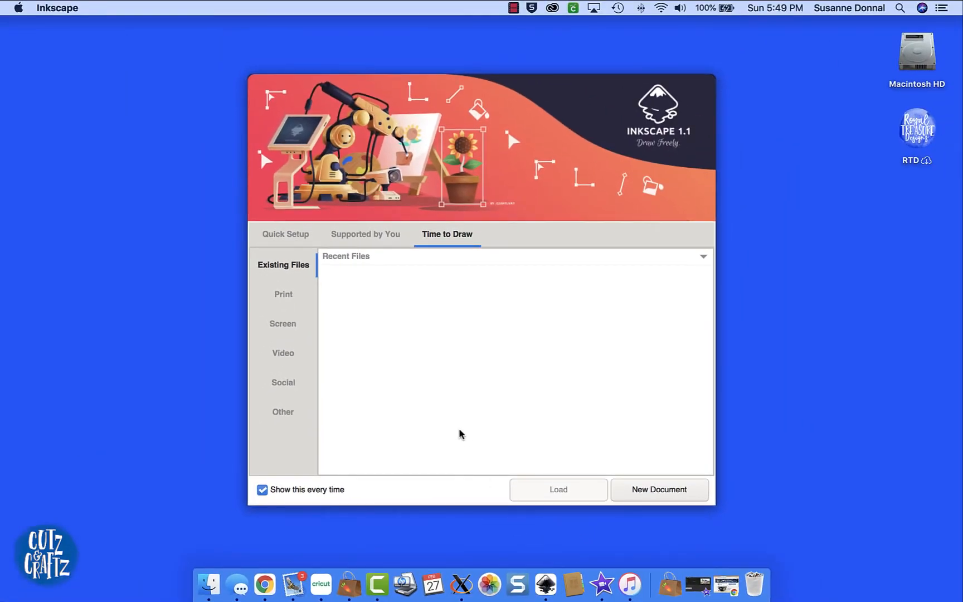
click(641, 492)
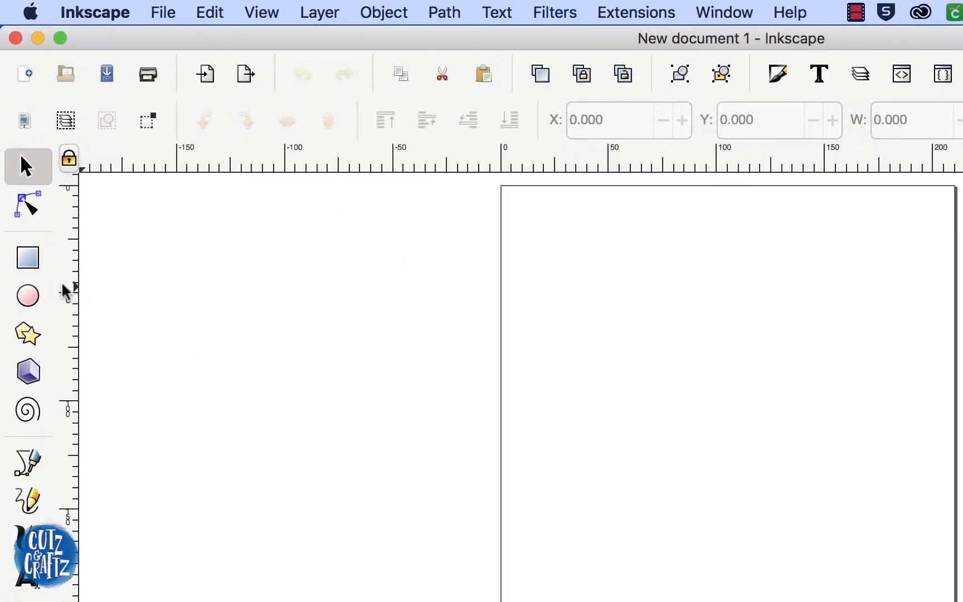
- Draw a vertical ellipse about 20 by 33 mm on the page and convert it to a path
click(28, 296)
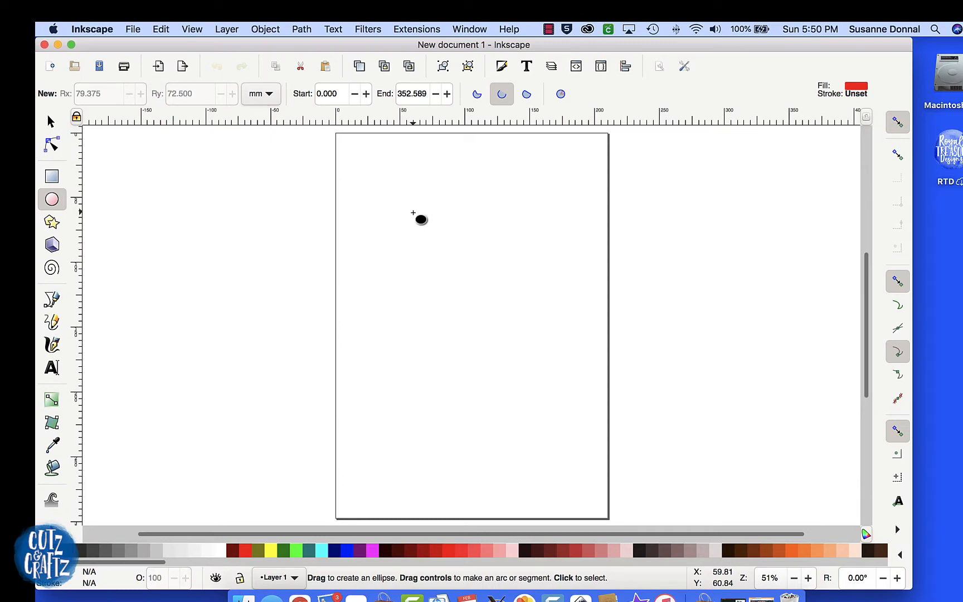
scroll(413, 213, up, 2)
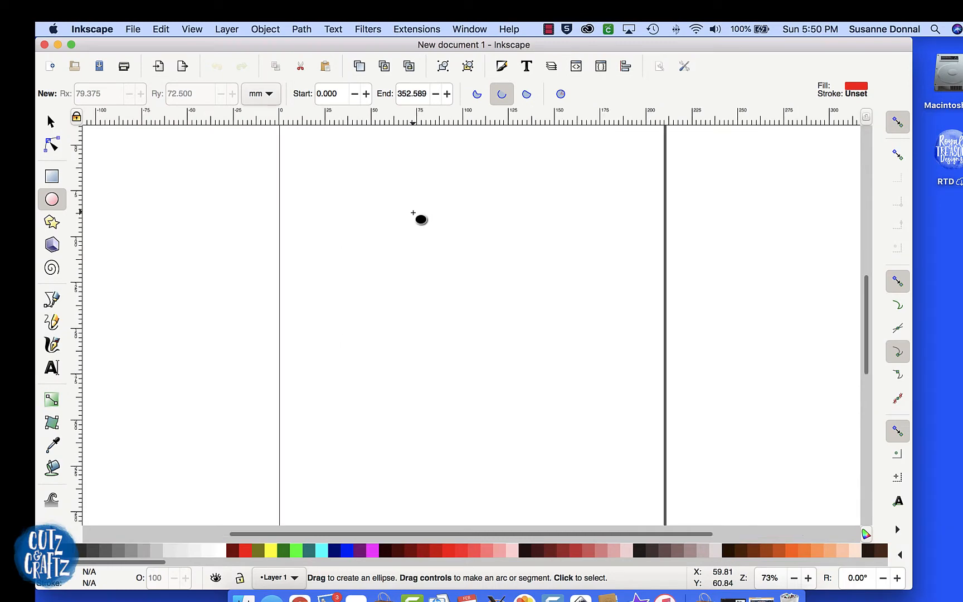
drag(413, 213, 466, 297)
key(n)
click(306, 29)
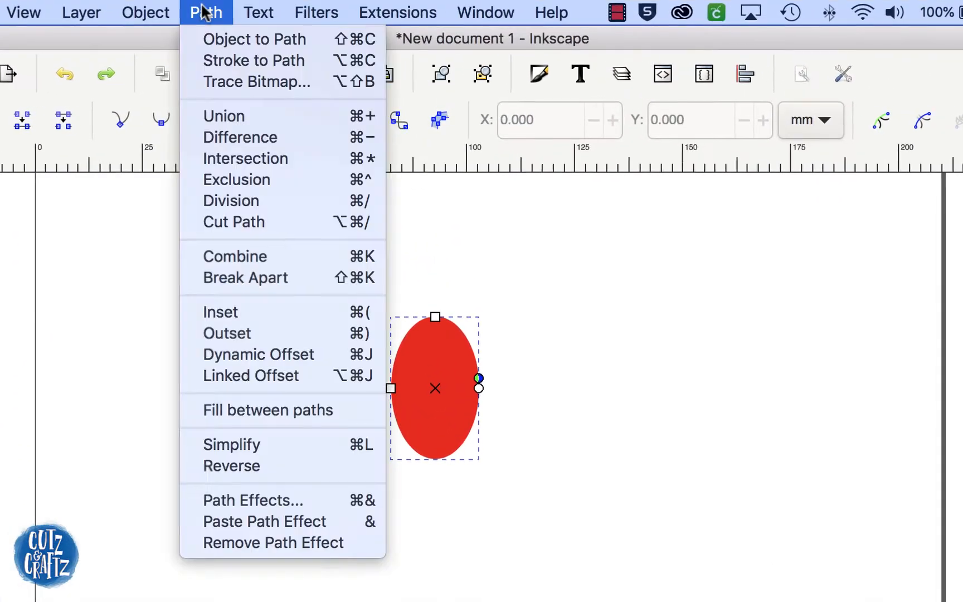
click(206, 40)
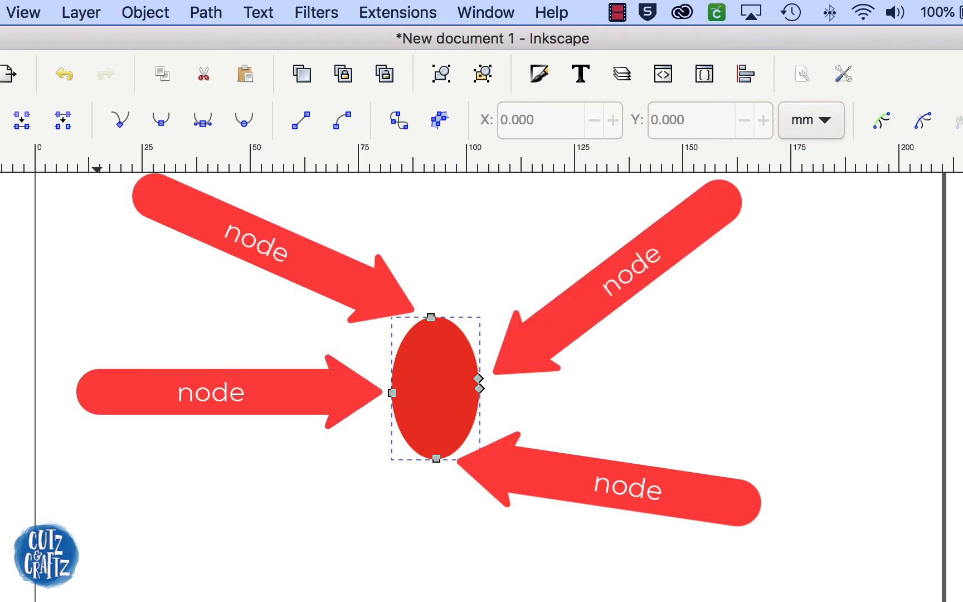
- Rotate the oval slightly counter-clockwise so it leans to the upper left, and fill it with green (#008000)
key(s)
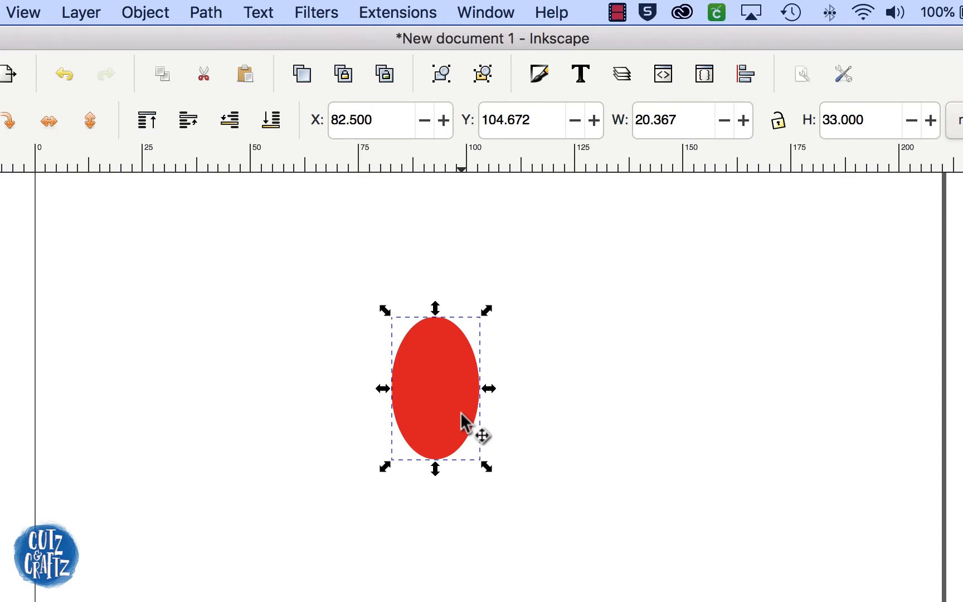
click(468, 368)
drag(486, 306, 452, 293)
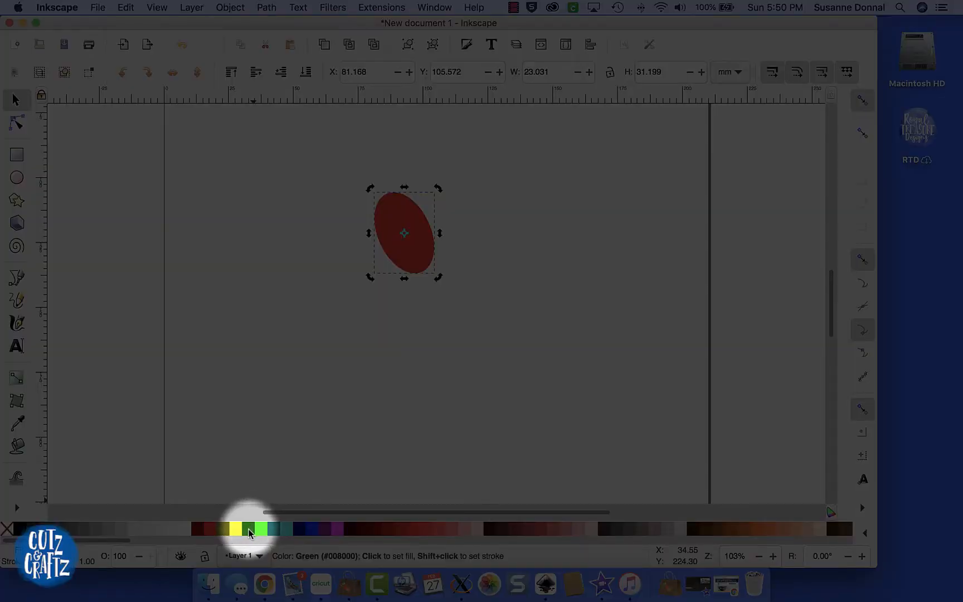
click(250, 529)
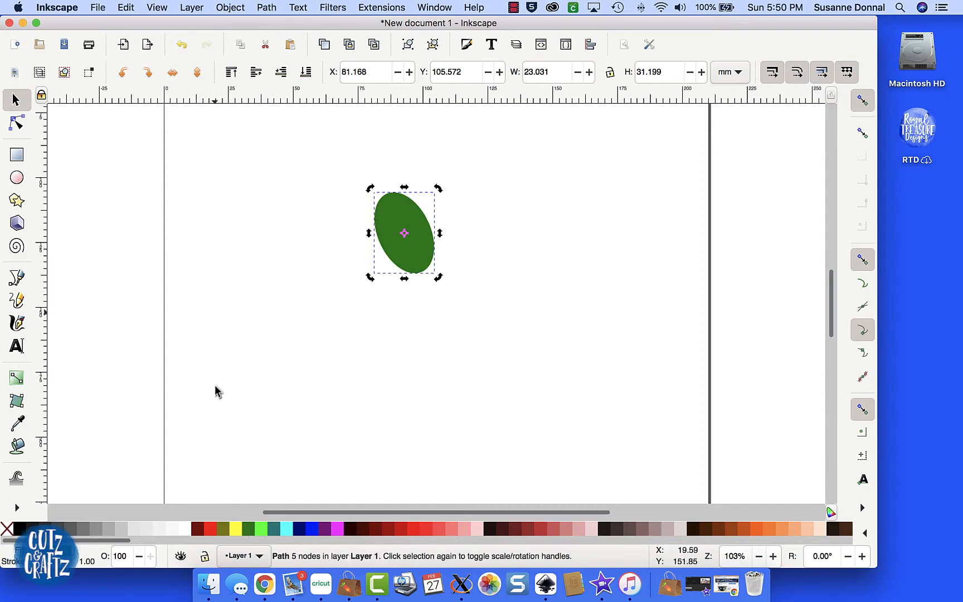
- Duplicate the green oval and flip the copy horizontally
click(126, 7)
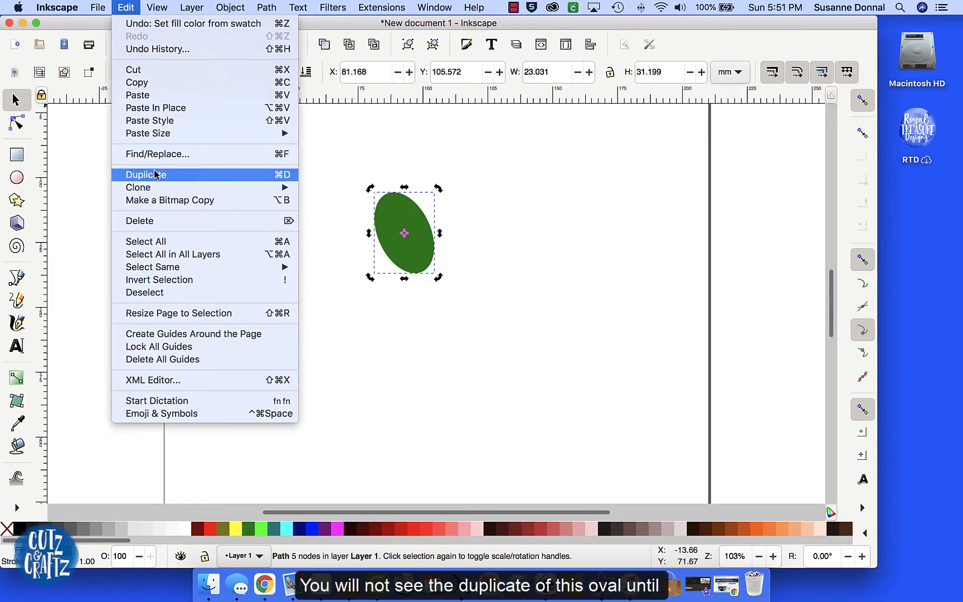
click(282, 176)
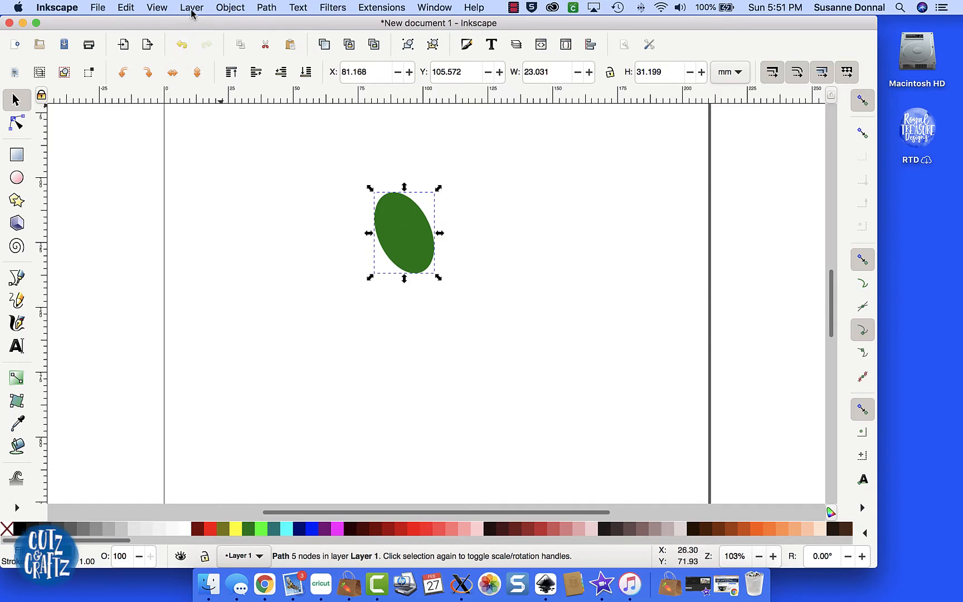
click(229, 6)
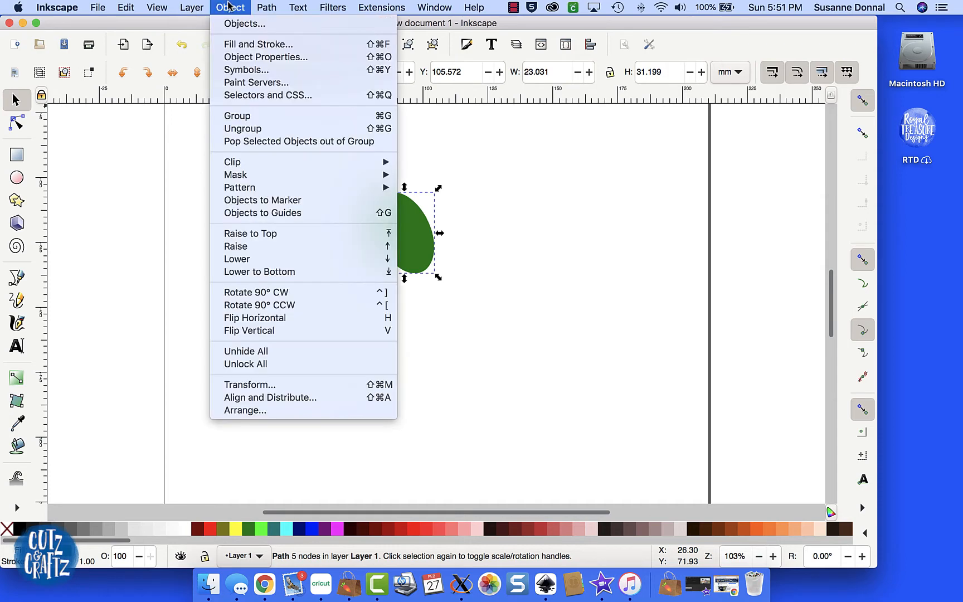
click(267, 319)
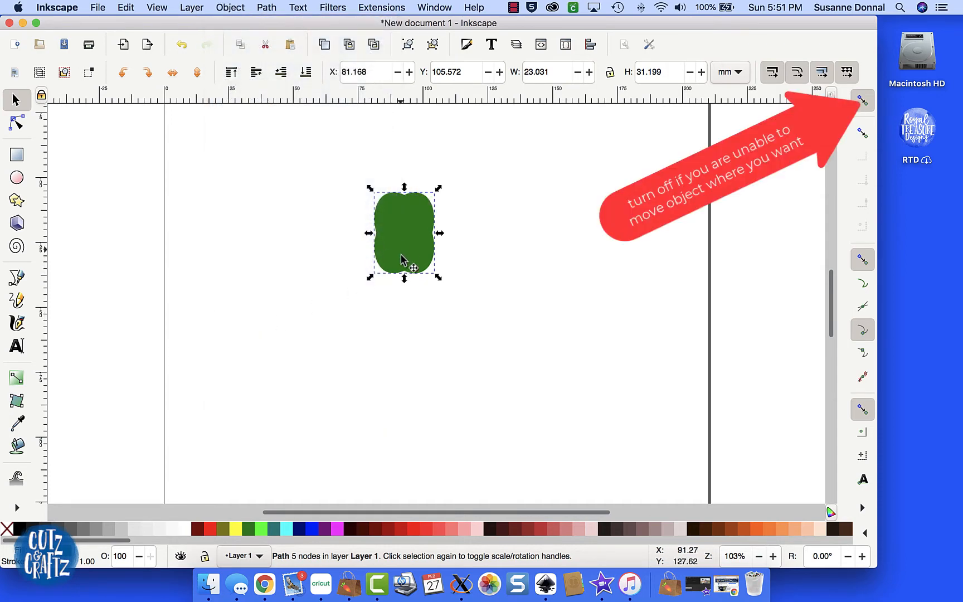
- Move the flipped copy about 9.5 mm straight to the right so the two ovals form a heart
drag(399, 245, 422, 262)
click(468, 290)
click(407, 285)
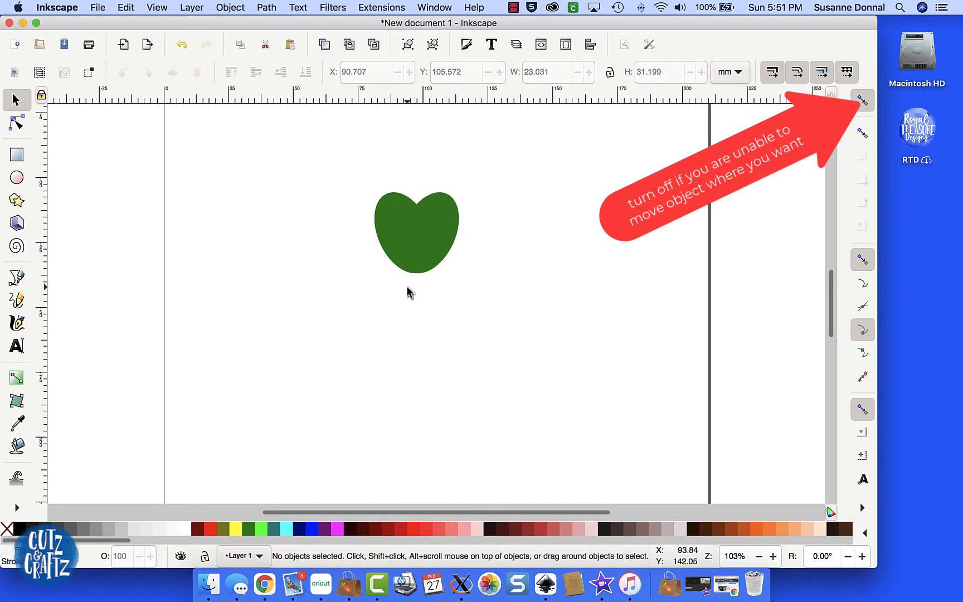
- Select both ovals and merge them into a single heart path with Union
drag(346, 174, 483, 304)
click(267, 8)
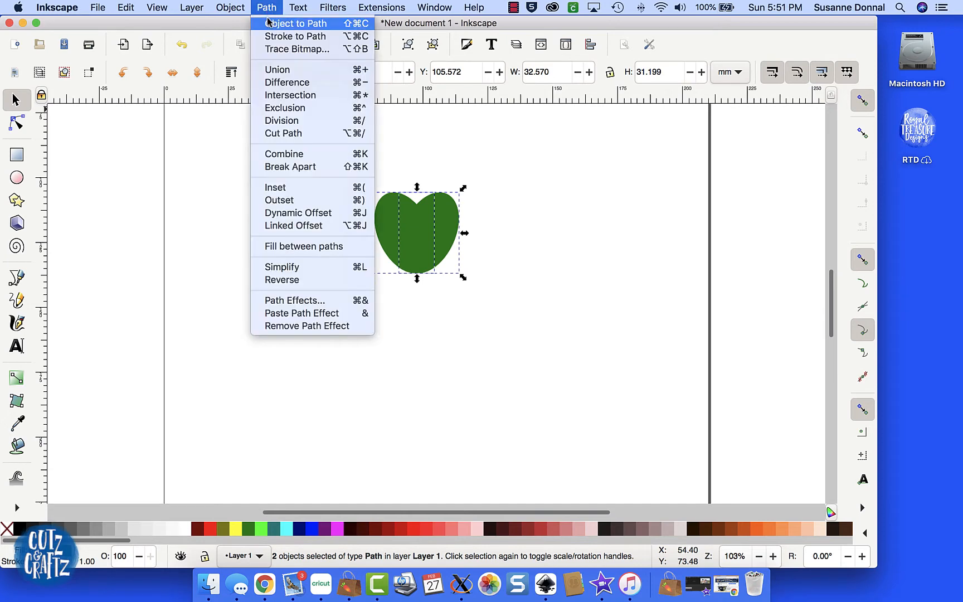
click(273, 71)
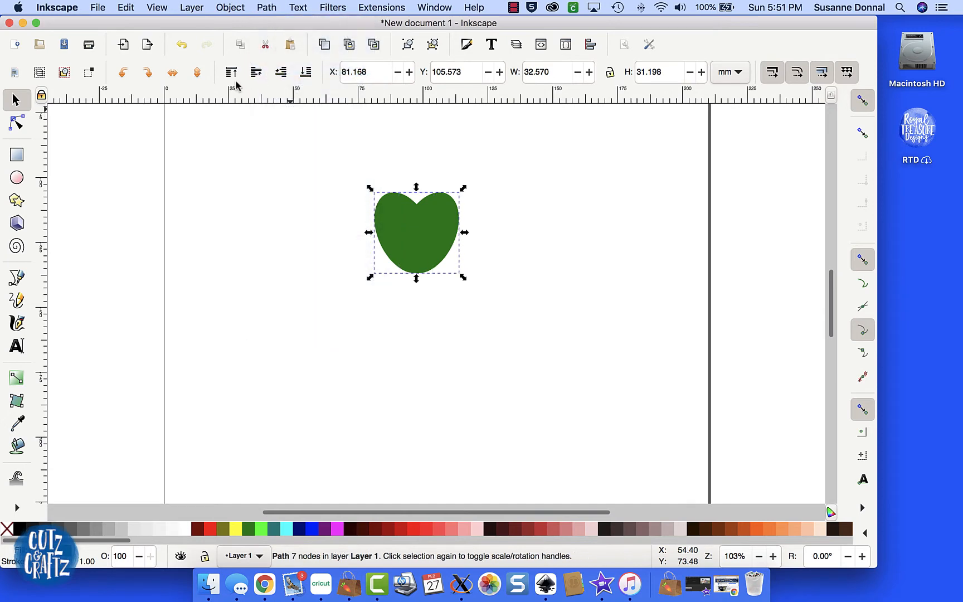
- Delete the extra node on the outer side of the heart's upper-left lobe
click(17, 122)
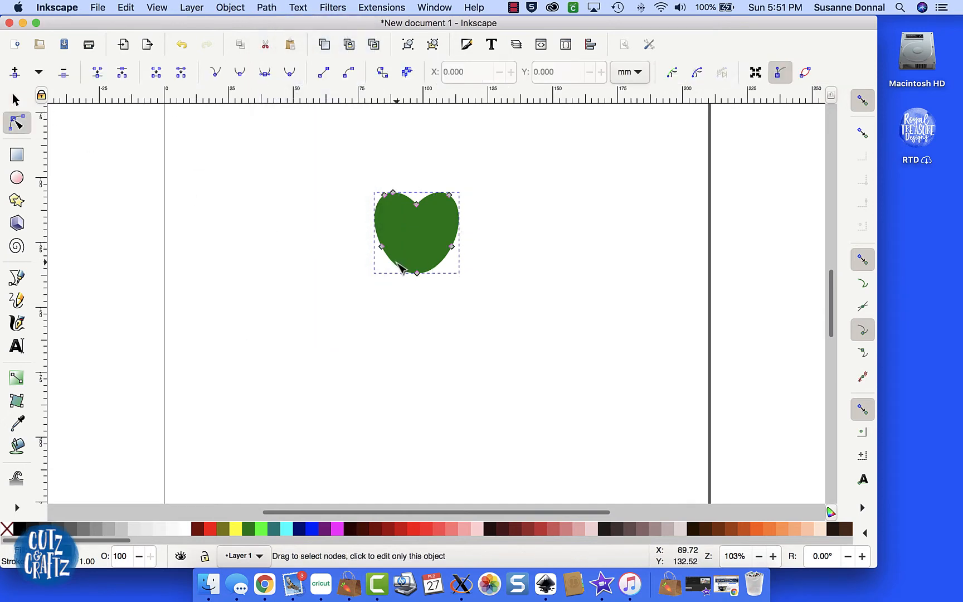
key(plus)
key(plus)
scroll(397, 262, up, 6)
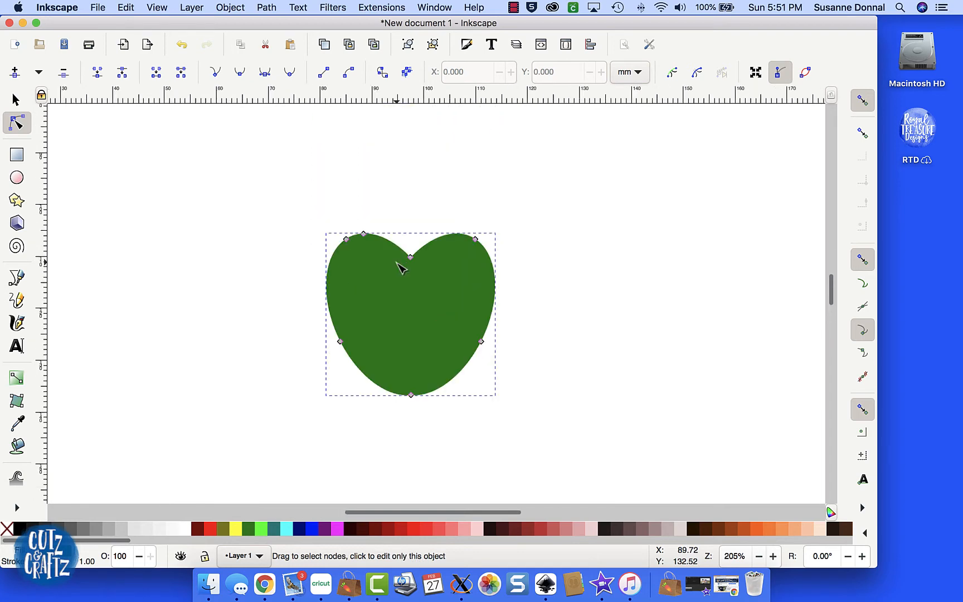
click(346, 240)
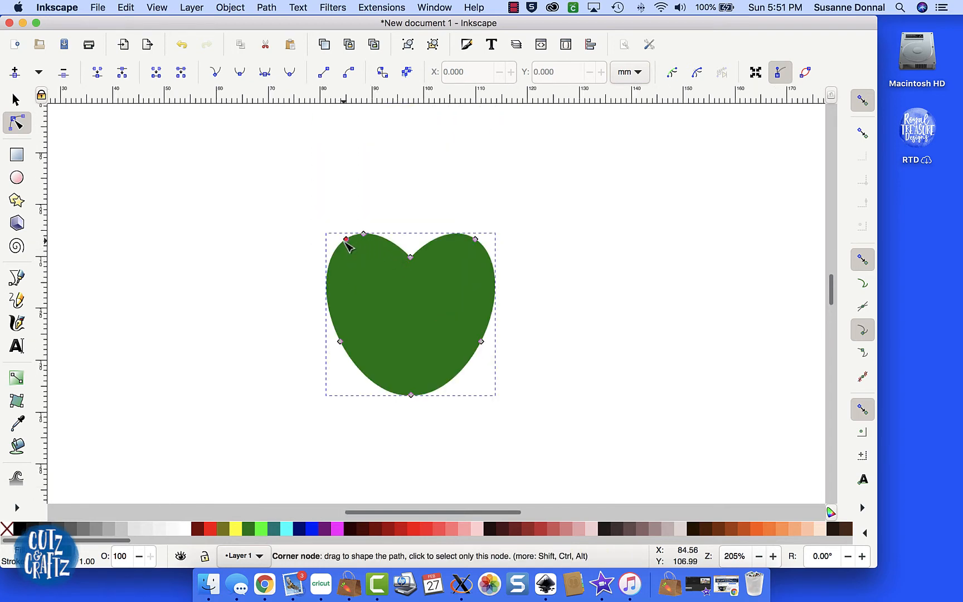
key(Delete)
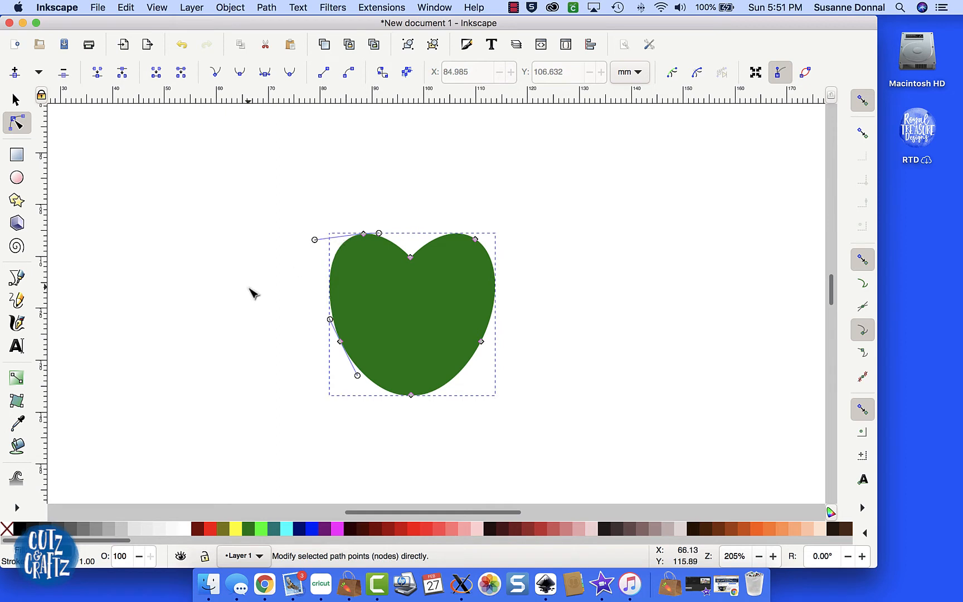
click(249, 288)
click(363, 311)
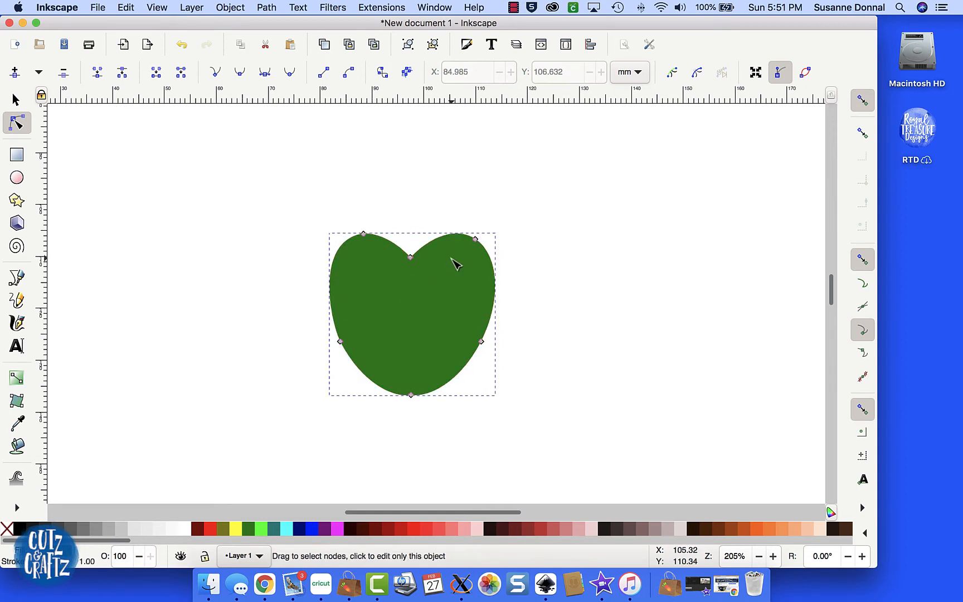
drag(359, 237, 356, 238)
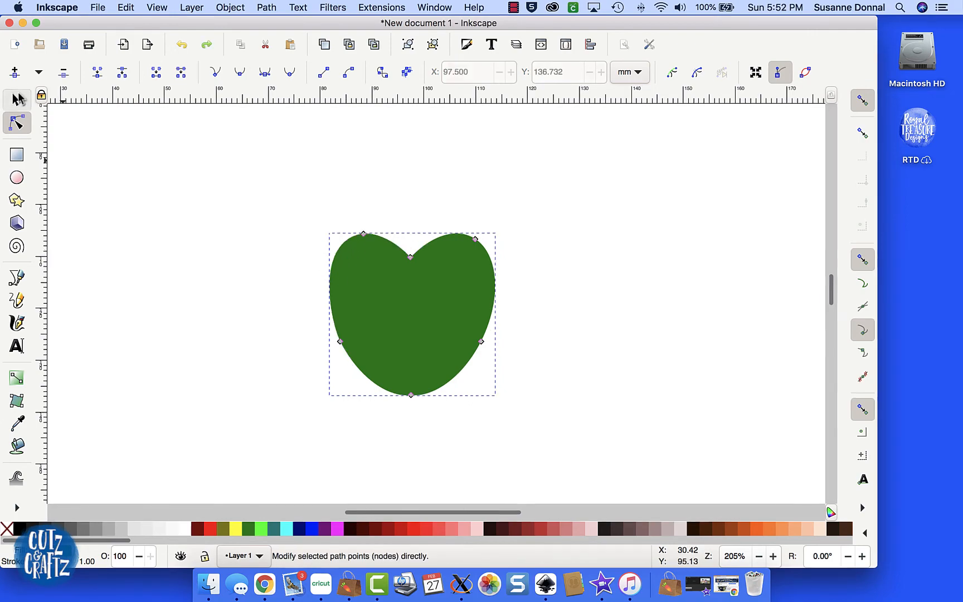
- Move the heart's rotation centre onto the node at its bottom tip
click(16, 101)
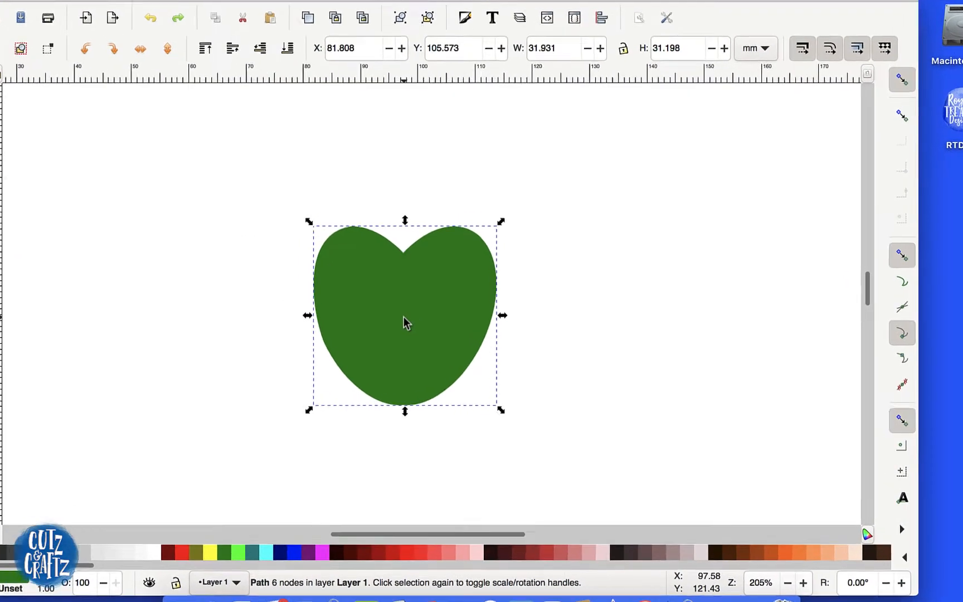
click(411, 318)
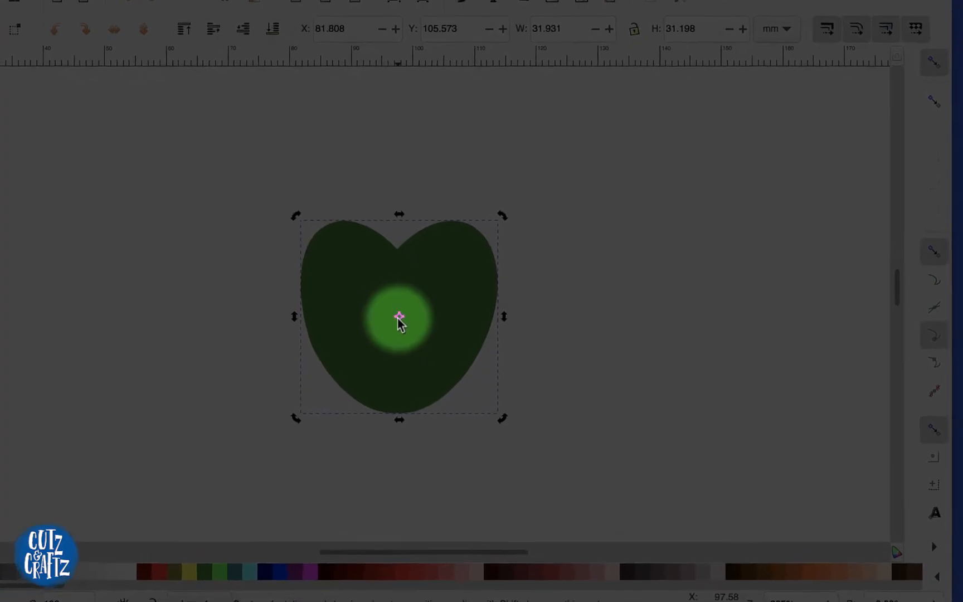
drag(390, 320, 363, 459)
key(plus)
key(plus)
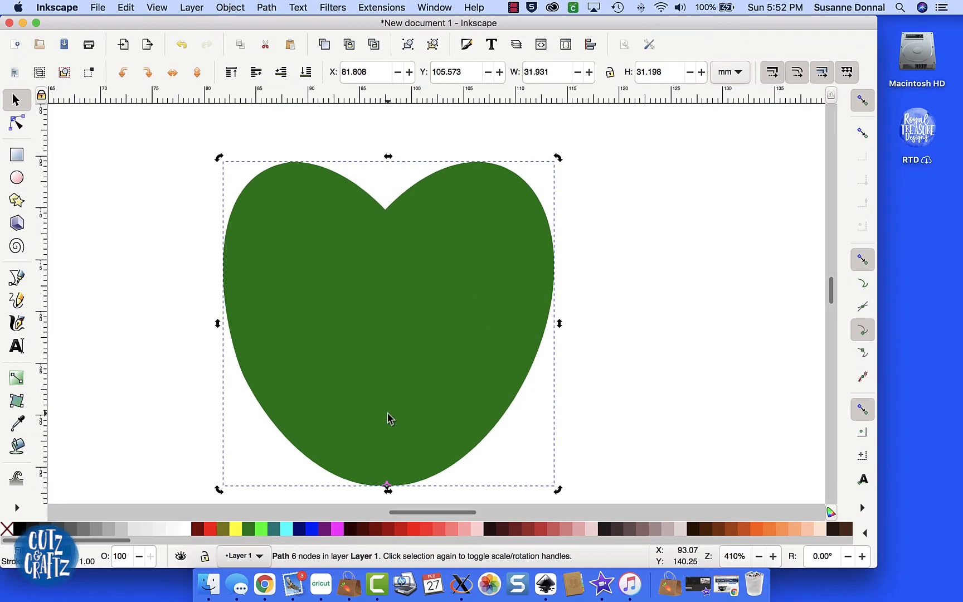
- Try to rotate the heart clockwise about its bottom tip
key(n)
key(minus)
key(minus)
key(minus)
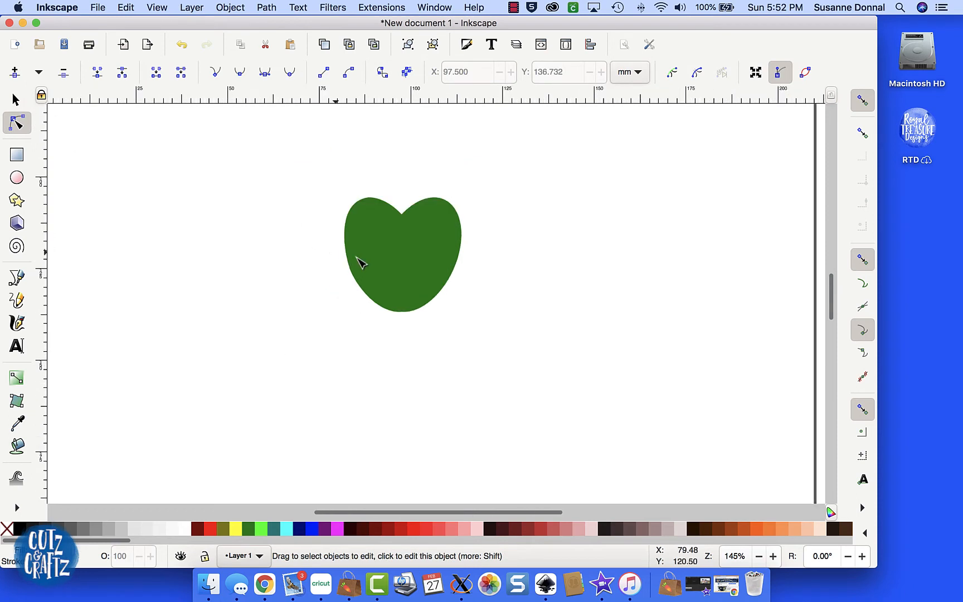
click(16, 101)
click(392, 261)
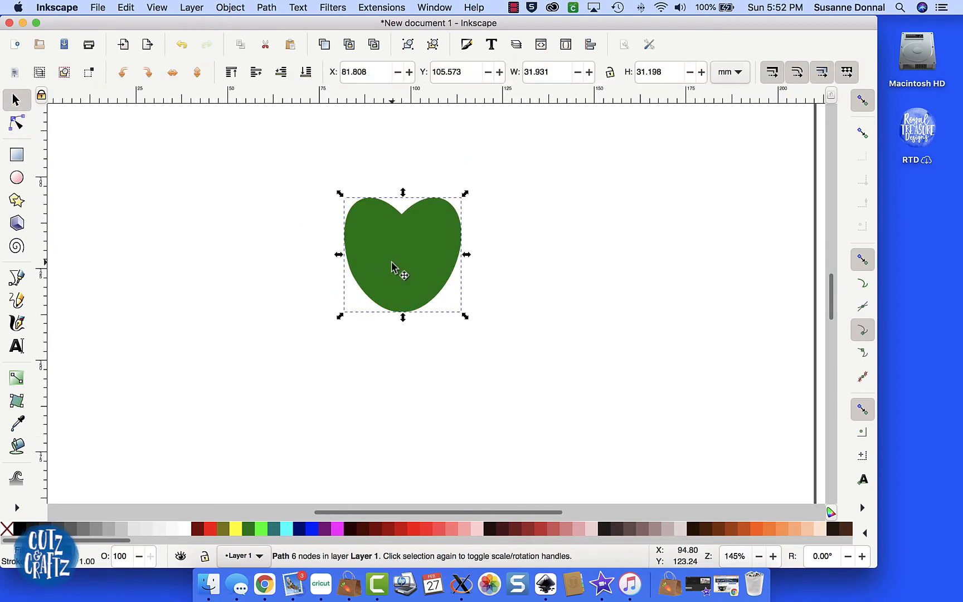
click(398, 271)
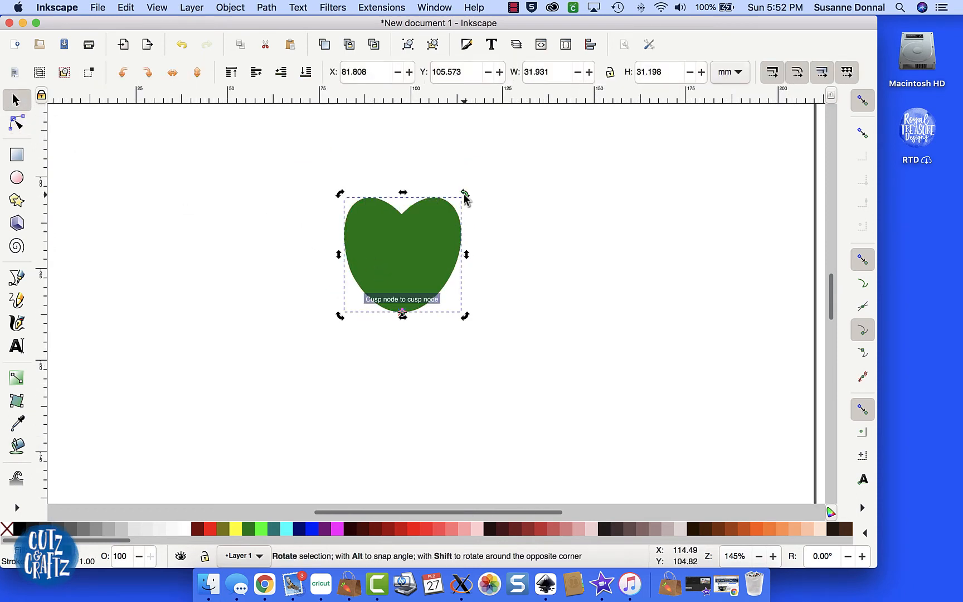
drag(465, 195, 481, 206)
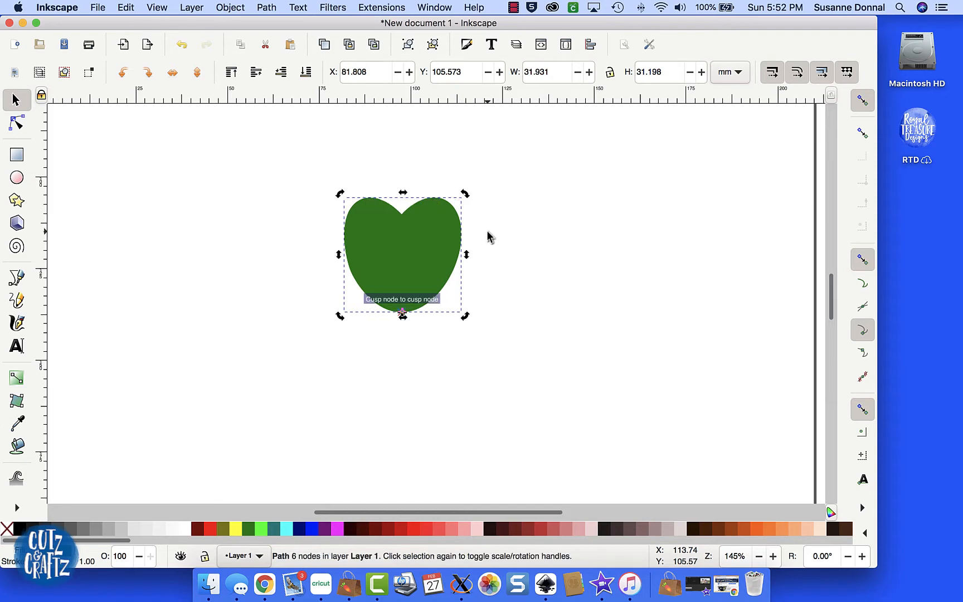
click(539, 277)
- Try to skew the heart horizontally from its upper edge
click(444, 207)
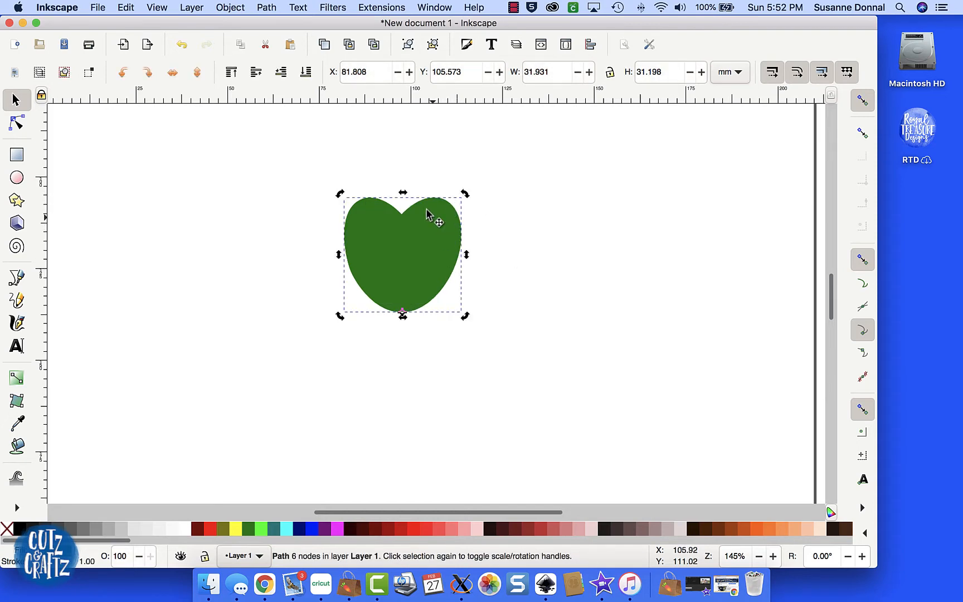
click(432, 218)
drag(402, 193, 445, 213)
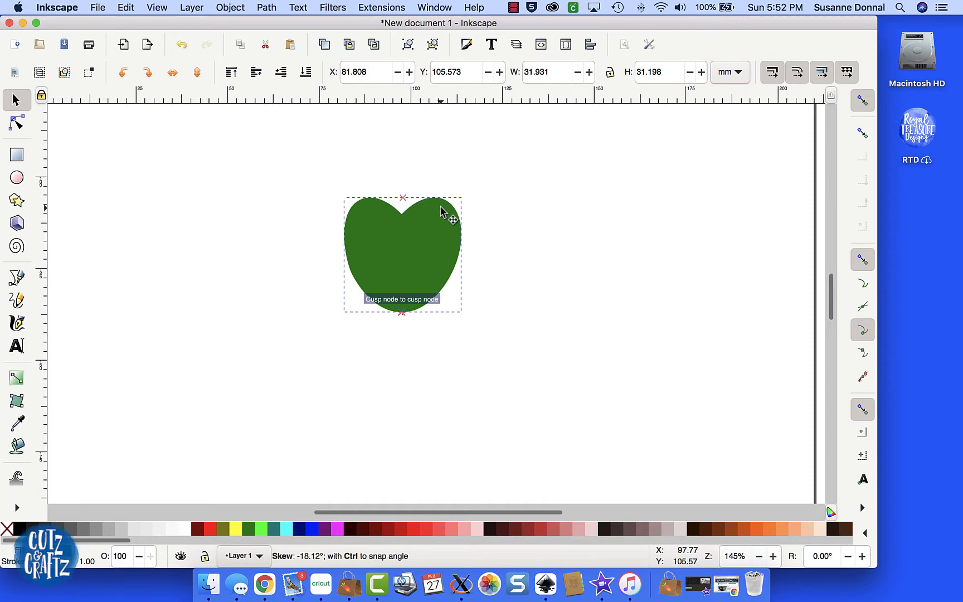
click(565, 303)
click(431, 272)
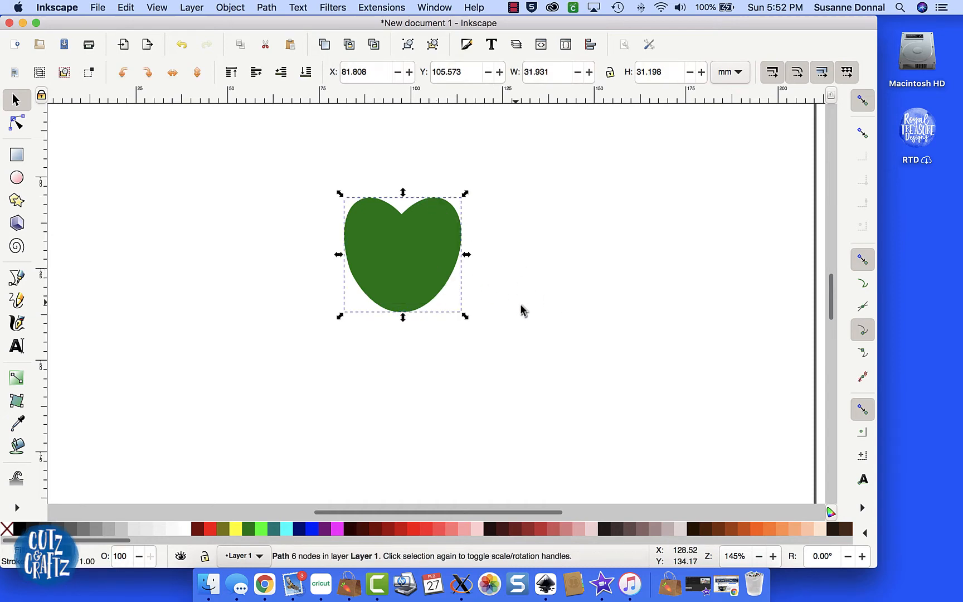
click(504, 299)
click(437, 259)
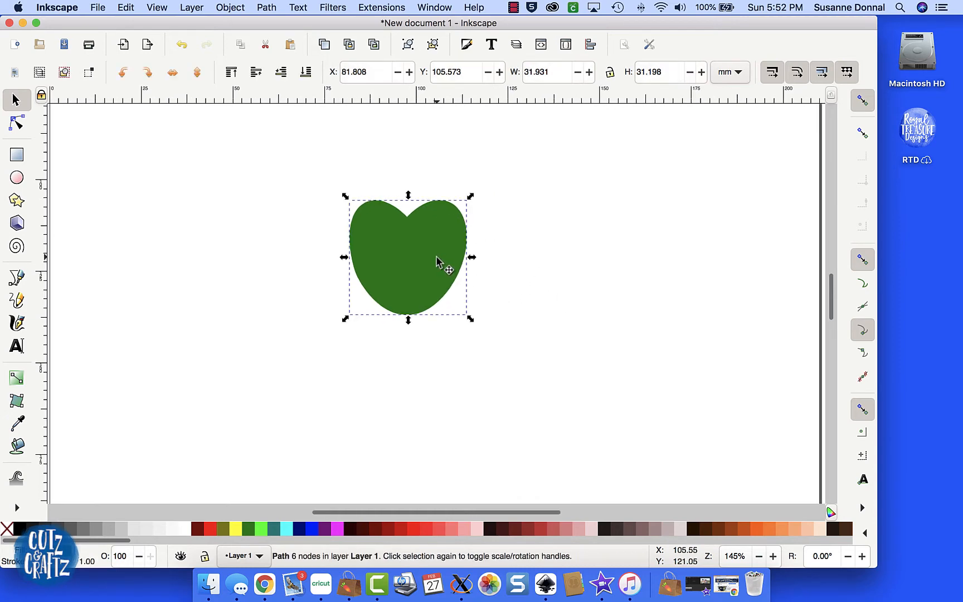
- Turn off snapping for nodes and for the other snap points
click(868, 412)
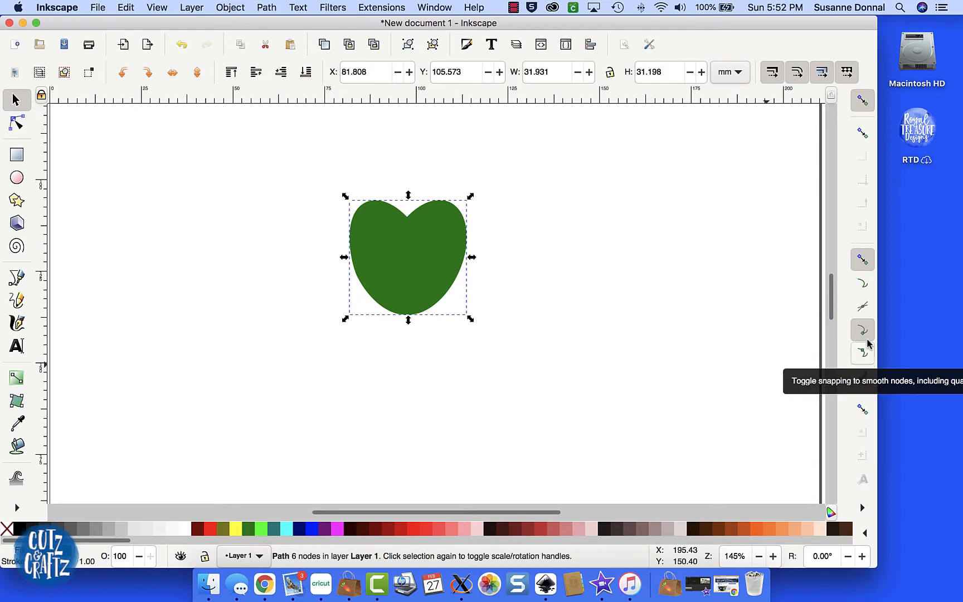
click(863, 260)
click(863, 133)
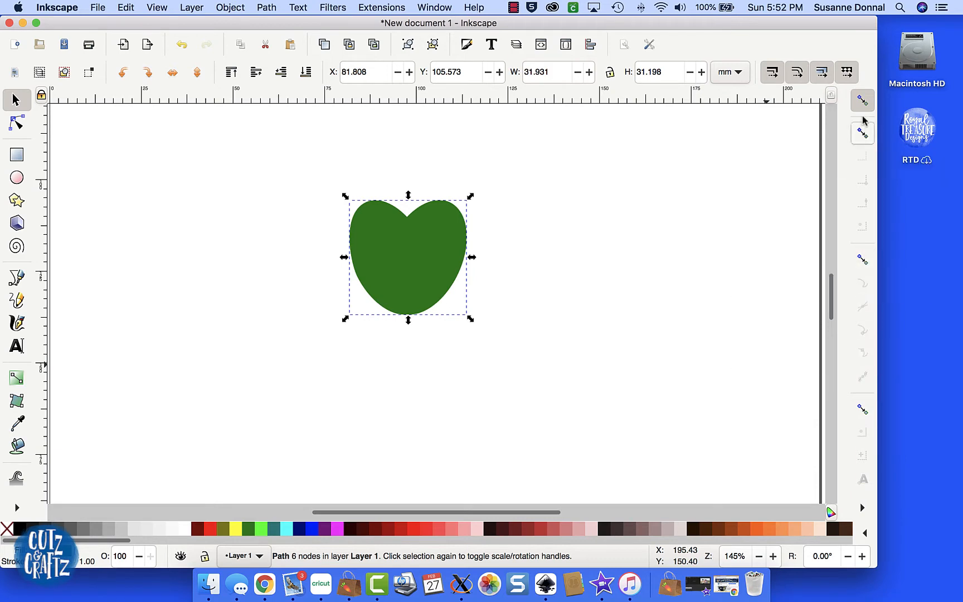
- Turn off snapping entirely and rotate a duplicate of the heart clockwise about its bottom tip as the lower-right leaf
click(862, 100)
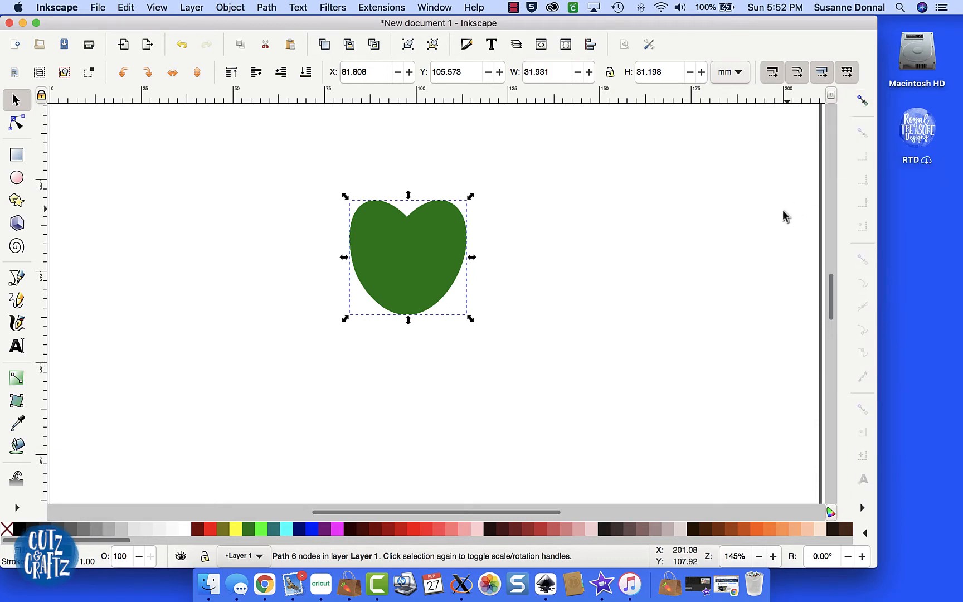
click(441, 250)
drag(471, 199, 504, 391)
click(589, 324)
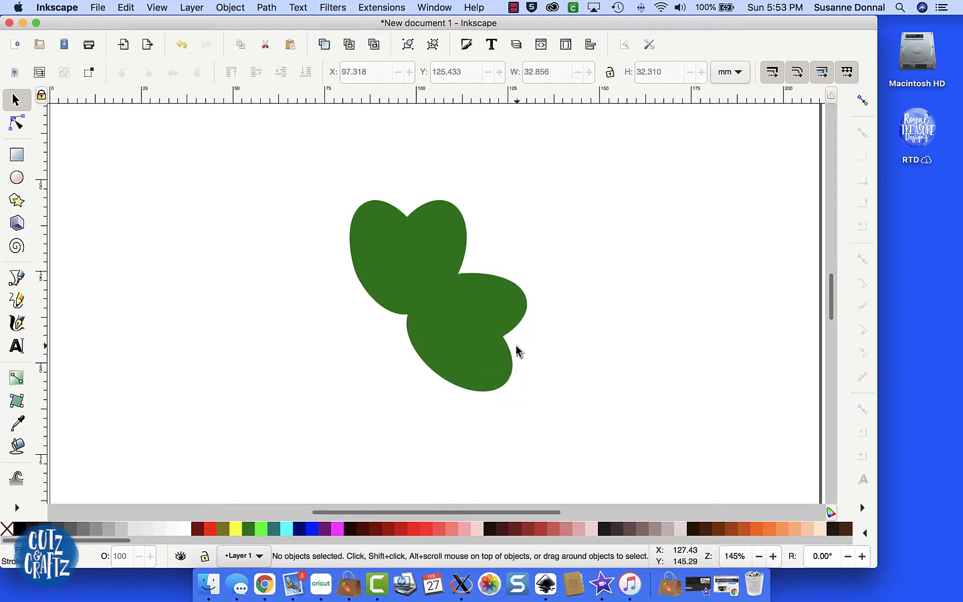
- Duplicate the lower-right leaf and rotate the leaves about the shared tip to form a balanced three-leaf clover
click(478, 354)
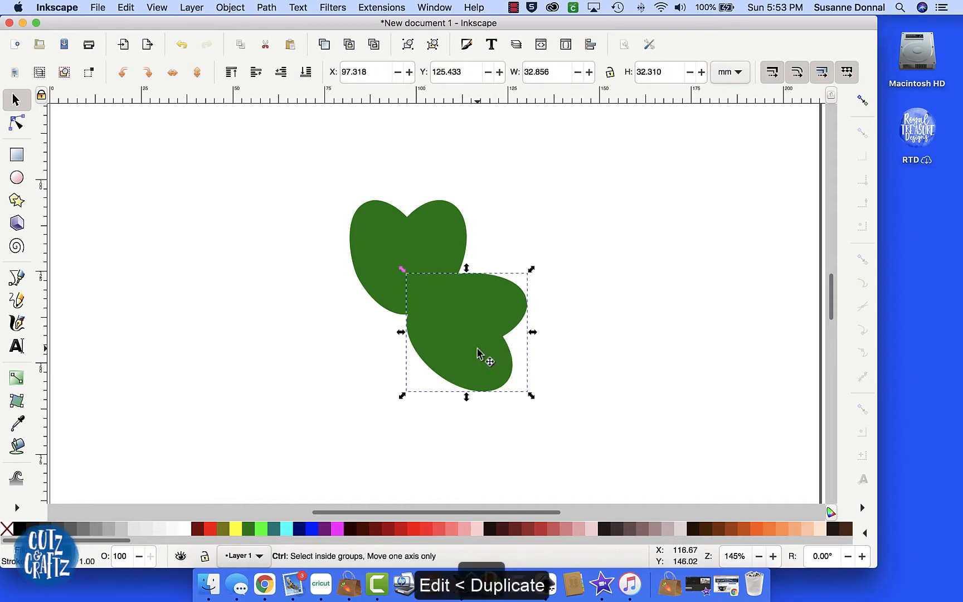
click(476, 322)
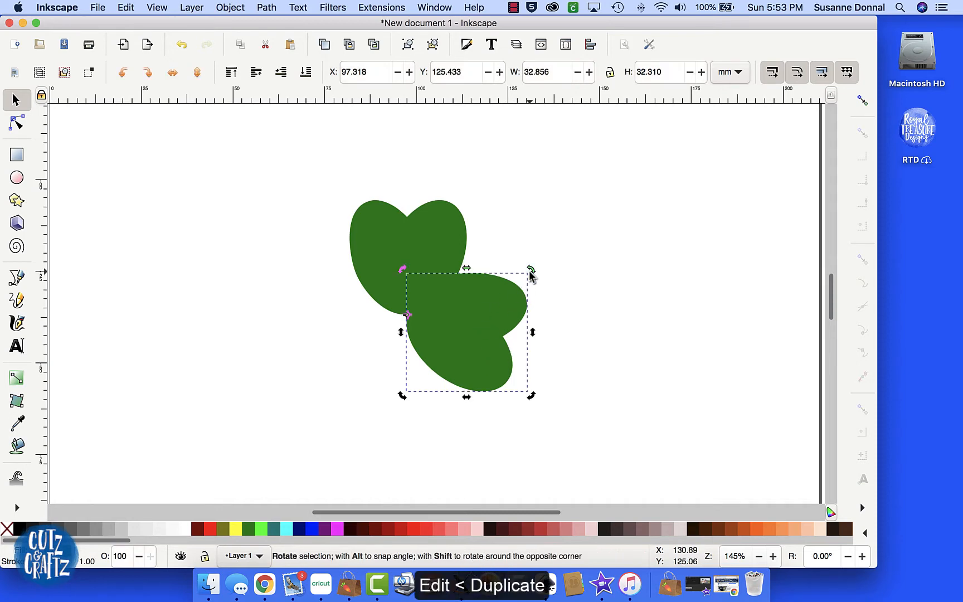
drag(531, 279, 394, 338)
key(super+d)
click(434, 432)
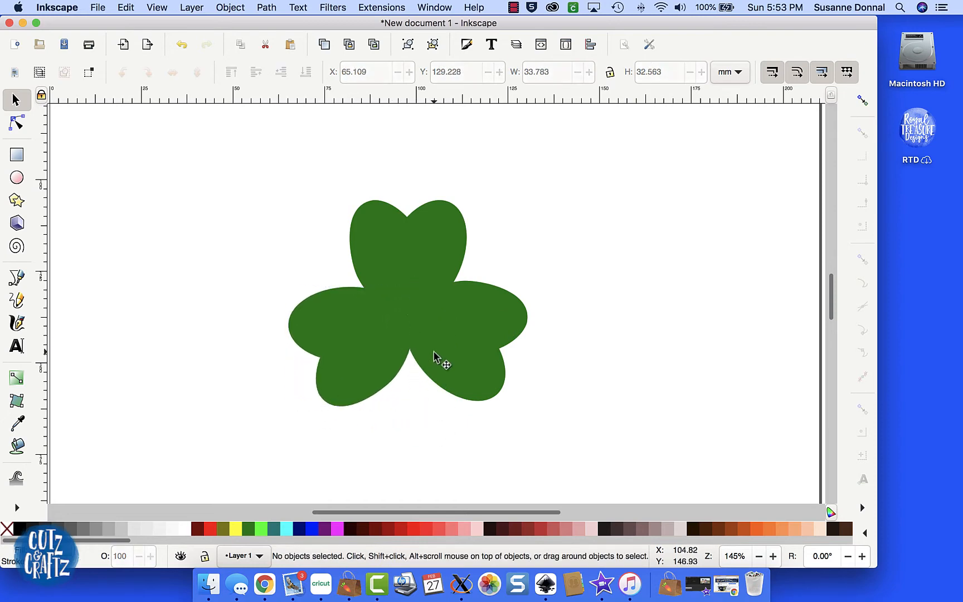
- Rotate the lower-left leaf slightly clockwise about the shared tip to even out the clover
drag(213, 163, 473, 365)
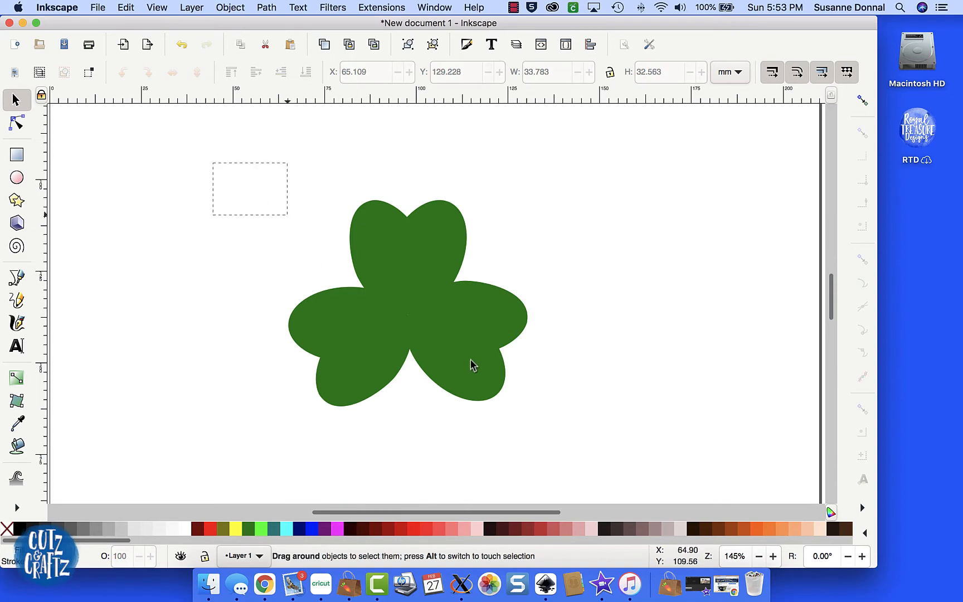
drag(586, 431, 587, 432)
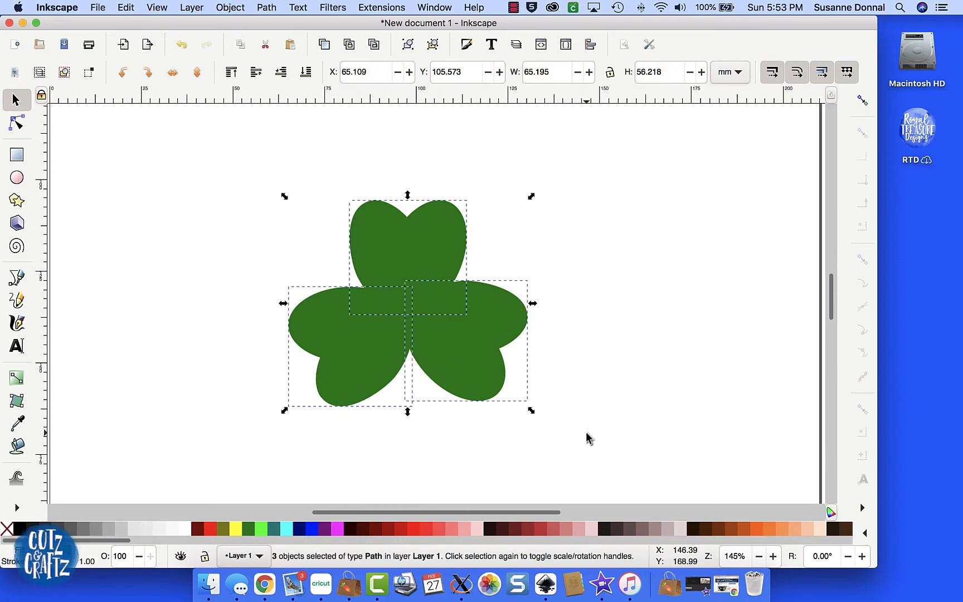
click(531, 474)
click(379, 385)
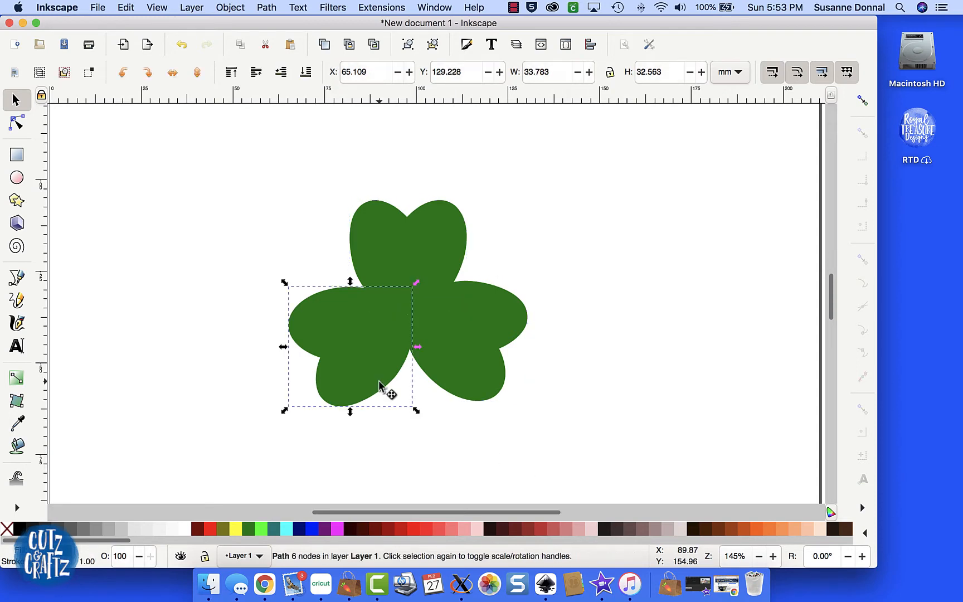
click(379, 384)
drag(284, 283, 285, 276)
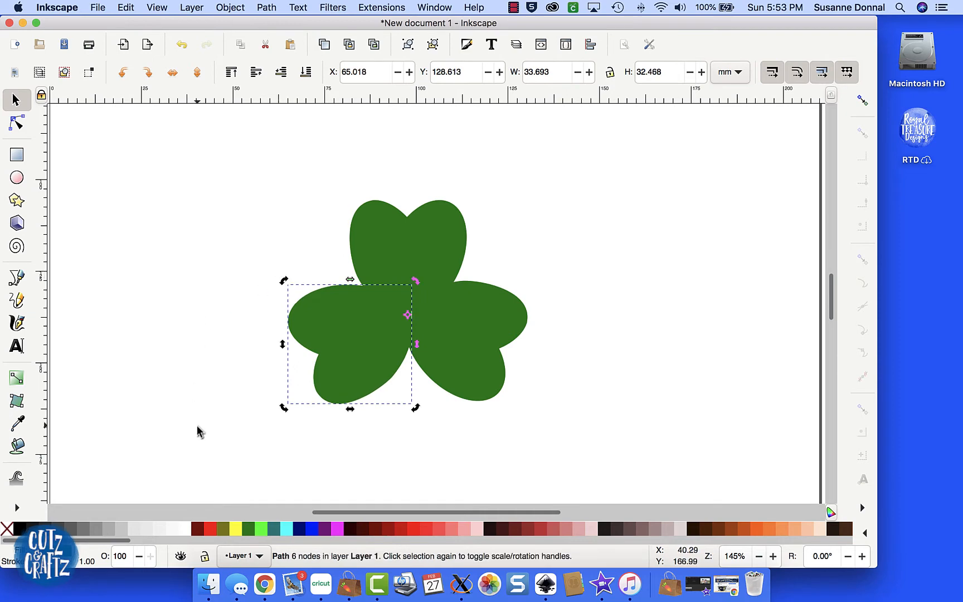
drag(514, 361, 530, 361)
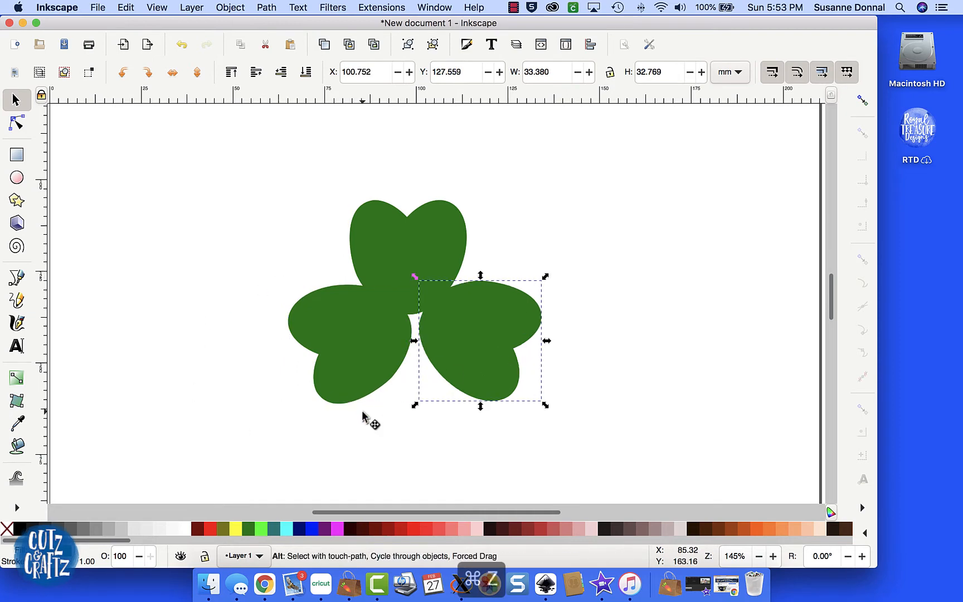
key(ctrl+z)
- Select all three leaves and merge them into one path with Union
drag(234, 460, 603, 171)
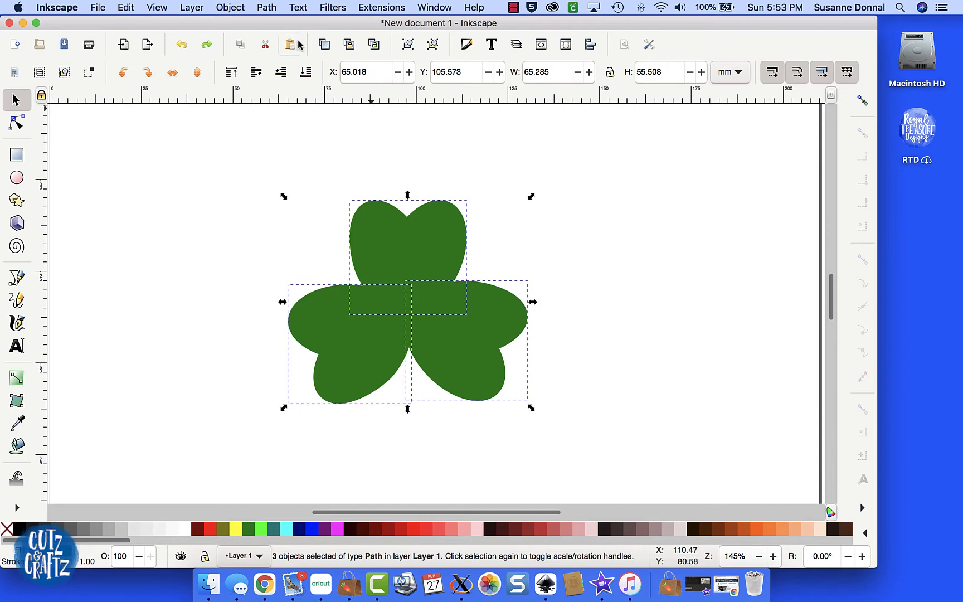
click(259, 7)
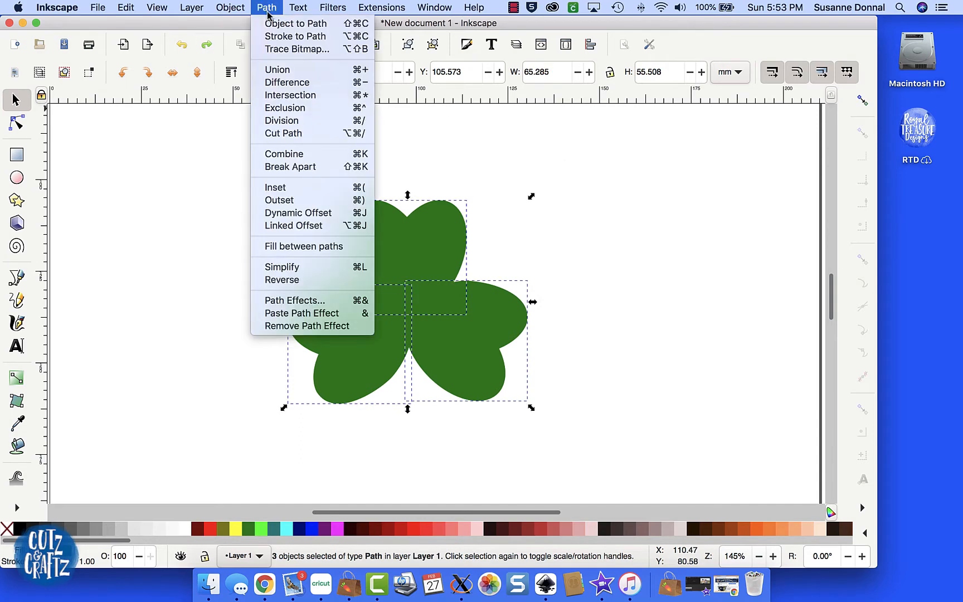
click(271, 70)
- Delete the stray nodes inside the middle of the merged clover
key(n)
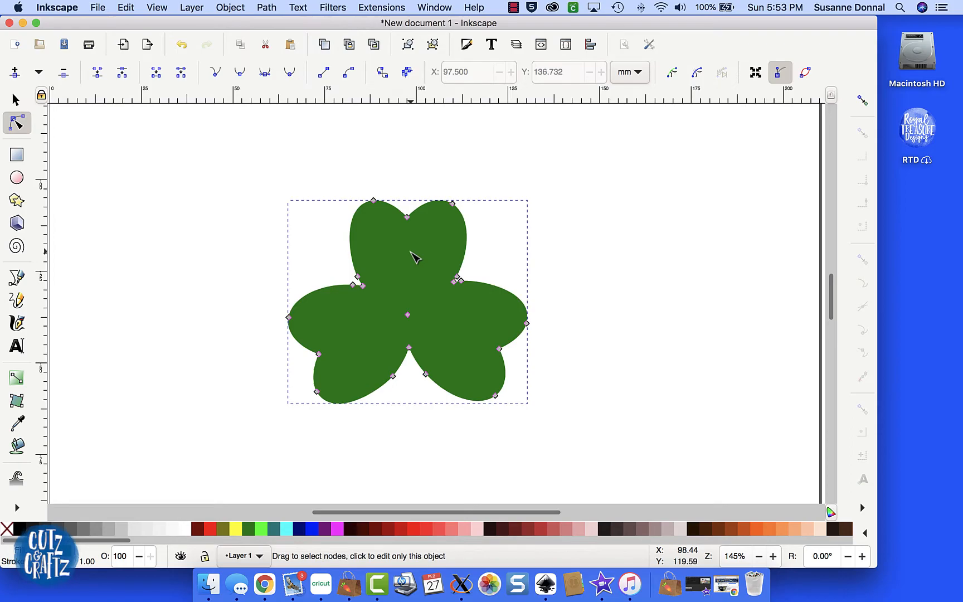
key(s)
key(plus)
key(plus)
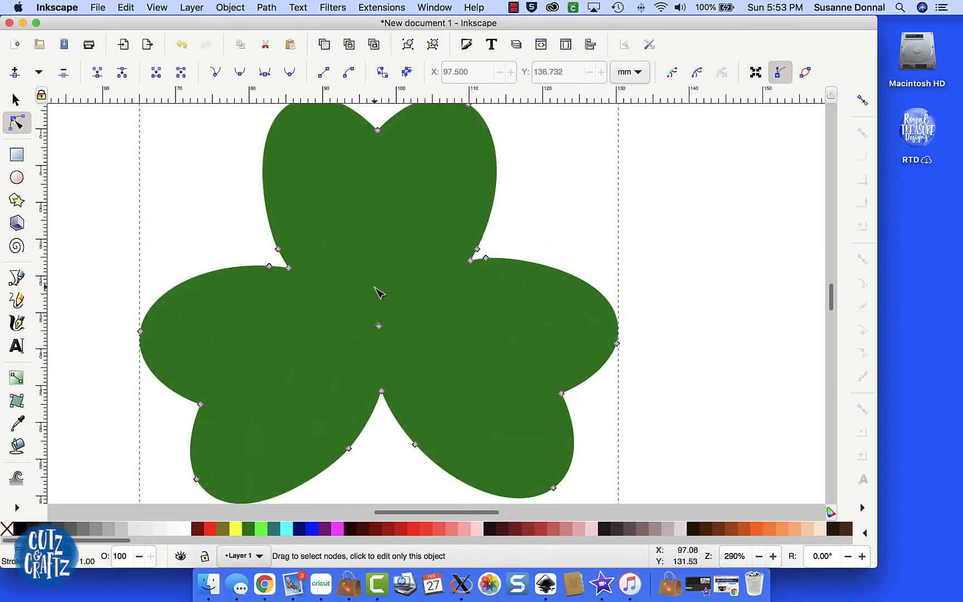
drag(358, 305, 400, 352)
key(minus)
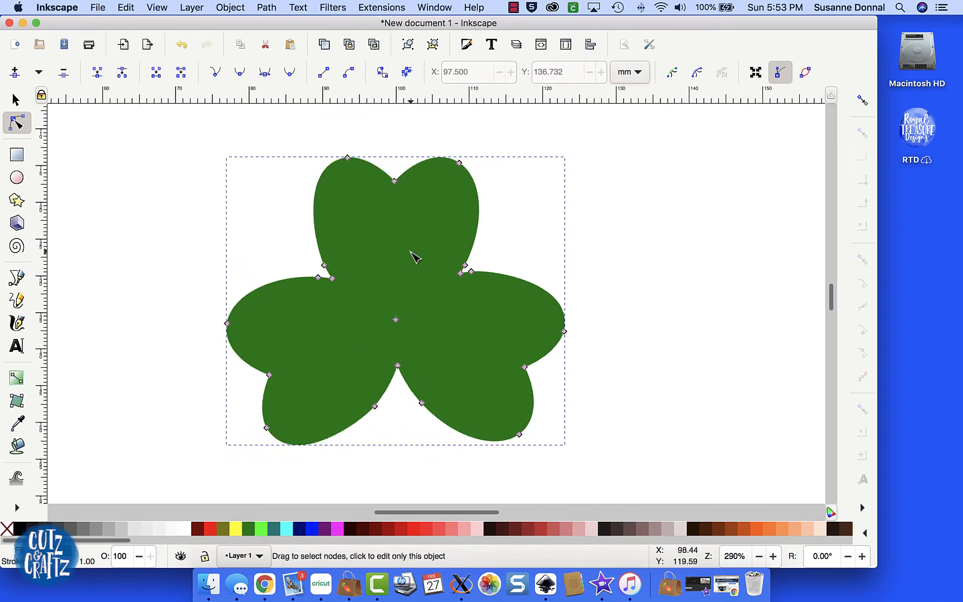
key(plus)
key(Escape)
drag(363, 306, 396, 348)
key(Delete)
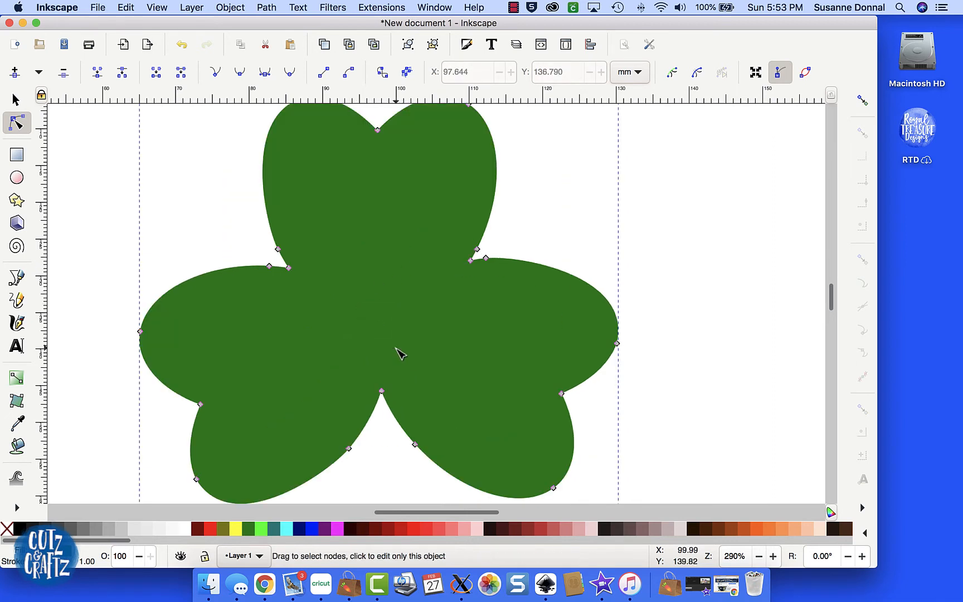
key(minus)
key(minus)
key(minus)
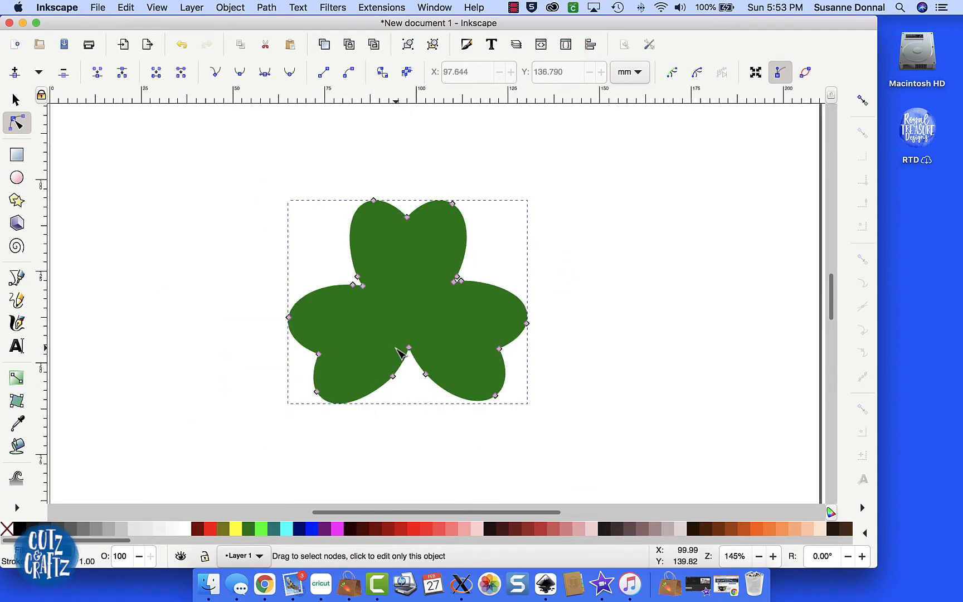
click(195, 341)
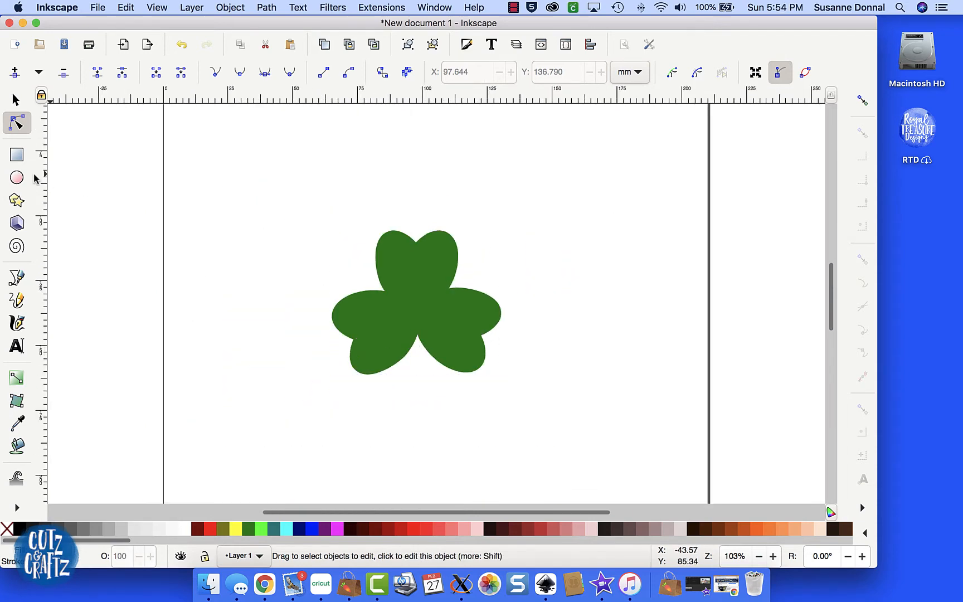
- Draw a closed, curved stem about 12 mm wide and 36 mm tall below the clover's centre with the Pen tool
click(16, 301)
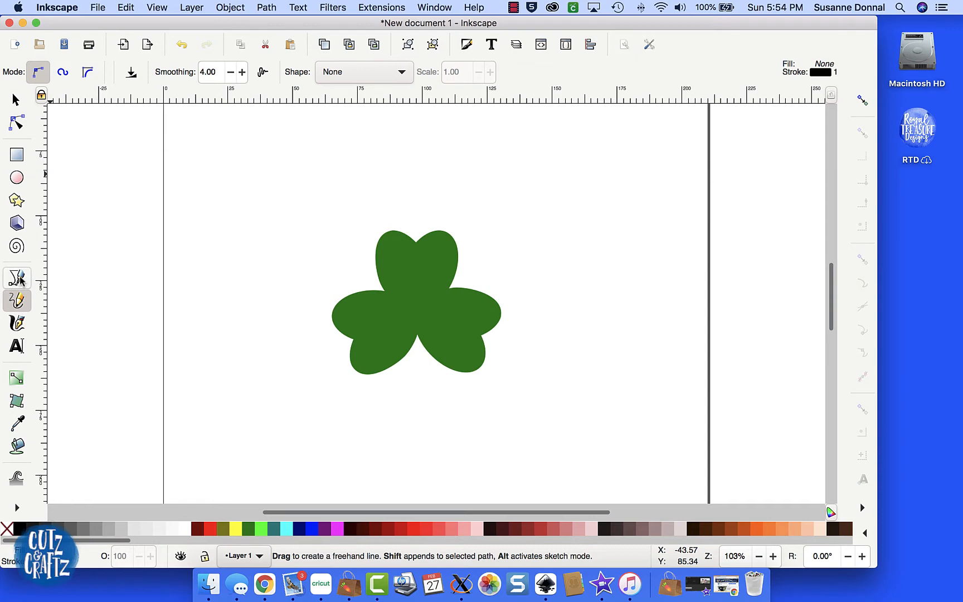
click(17, 277)
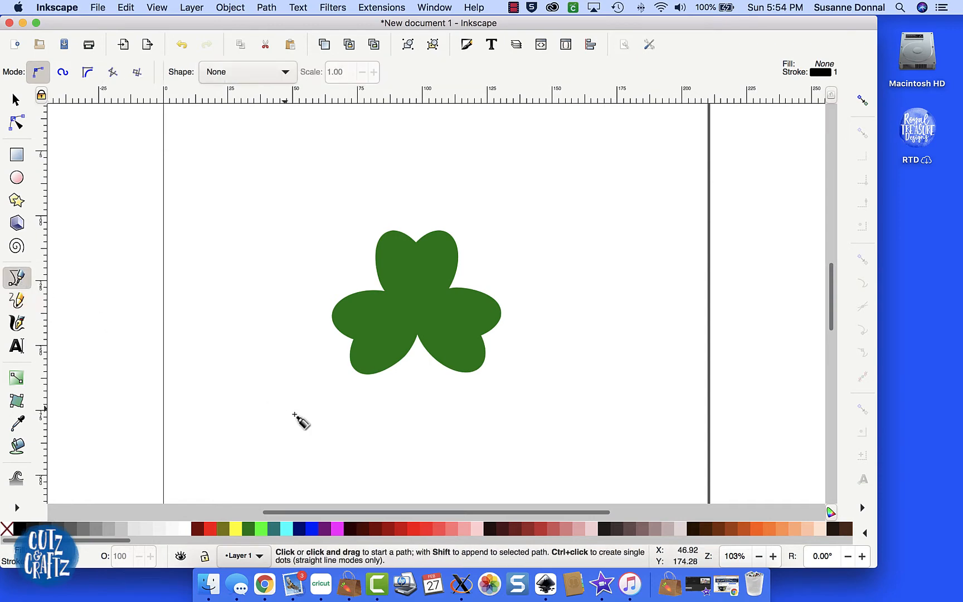
click(417, 326)
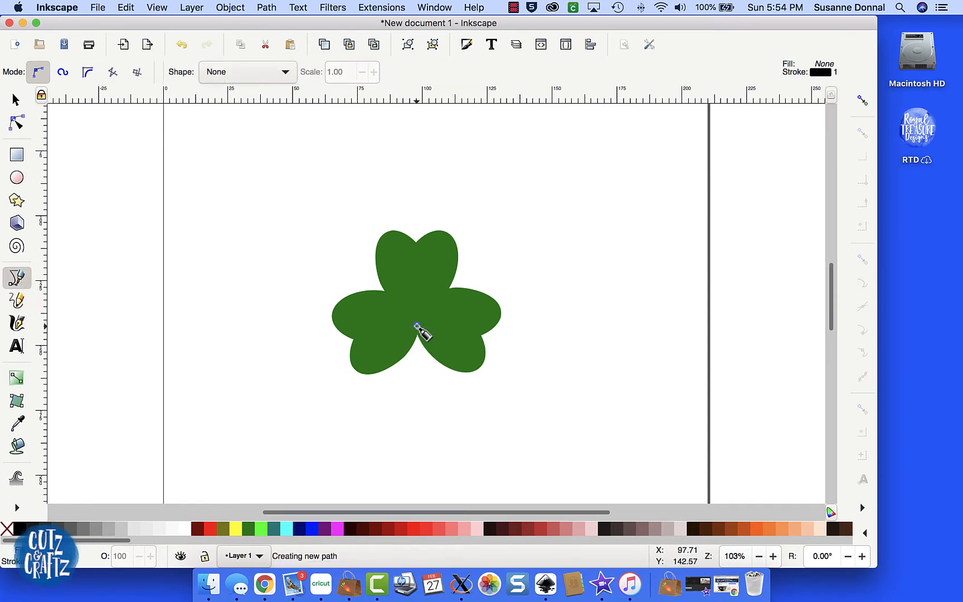
click(418, 378)
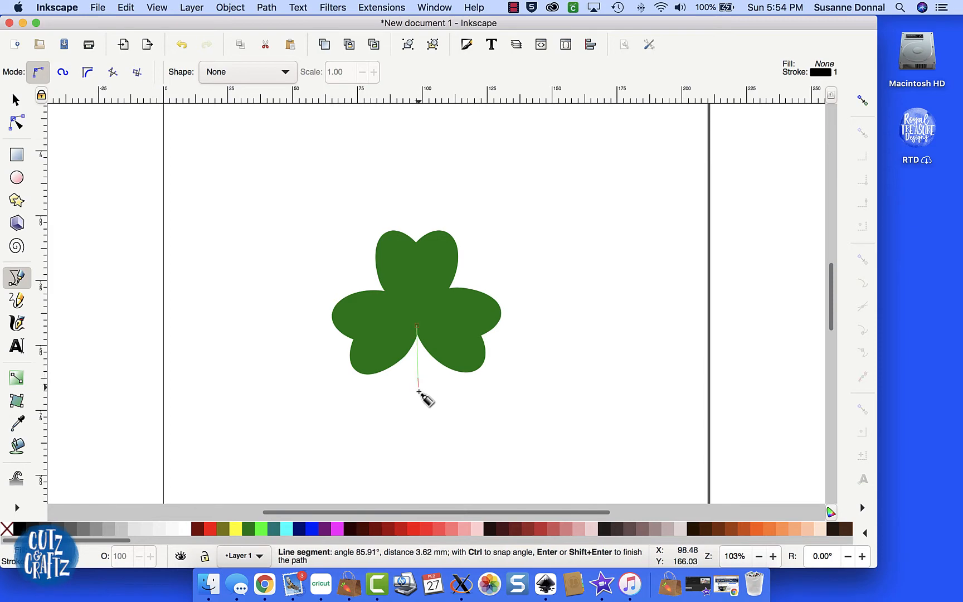
drag(418, 384, 441, 419)
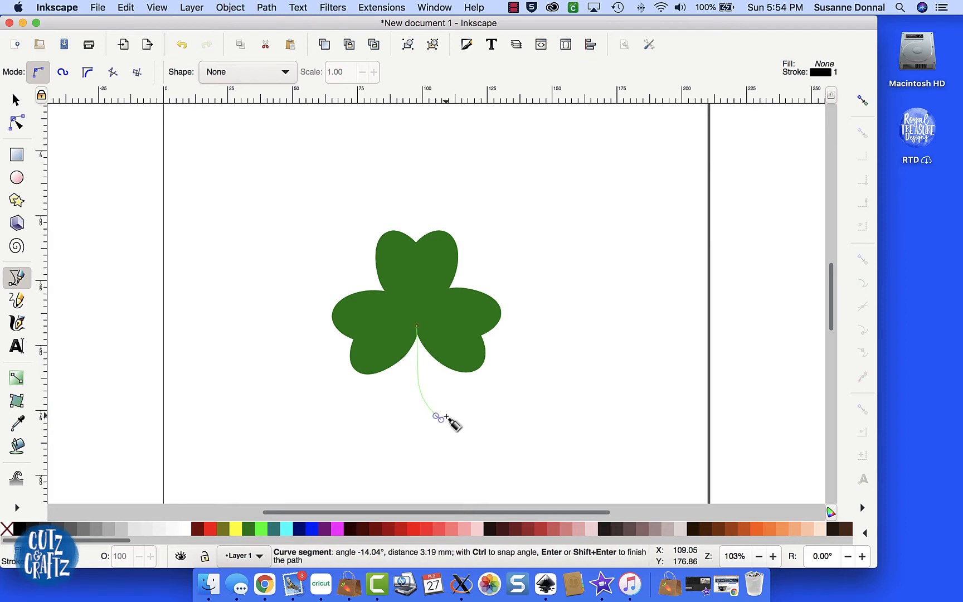
click(445, 415)
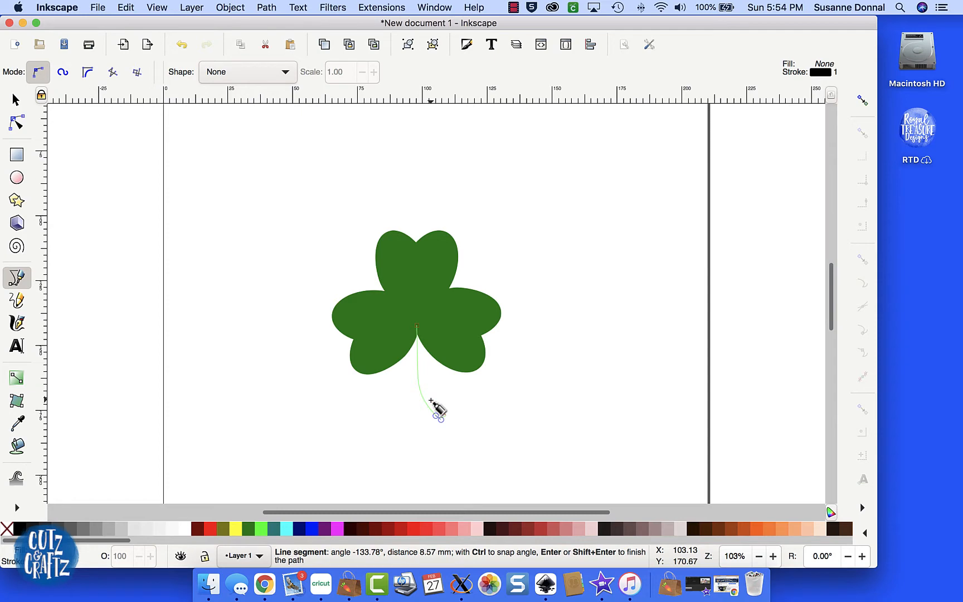
click(430, 397)
click(422, 374)
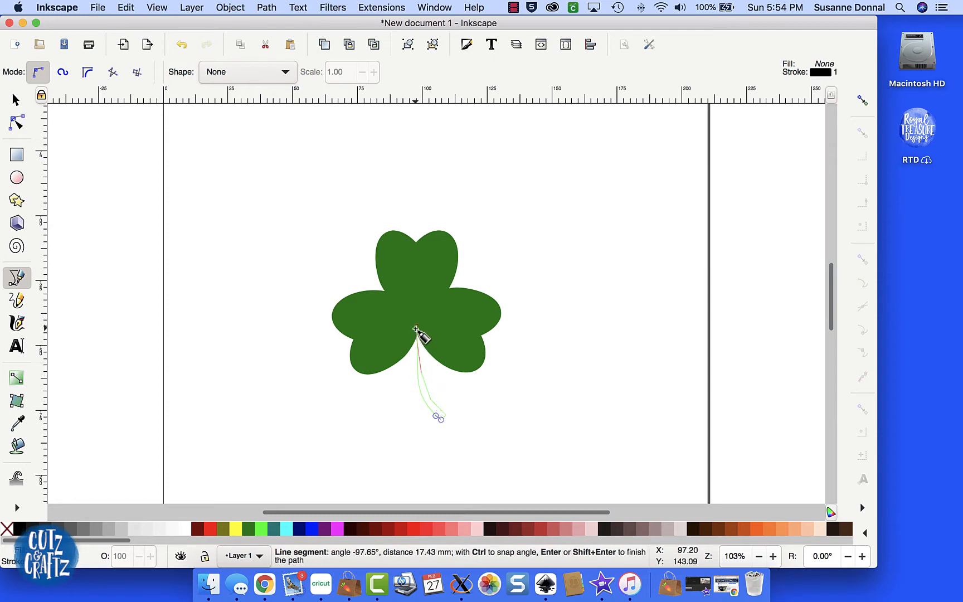
click(417, 325)
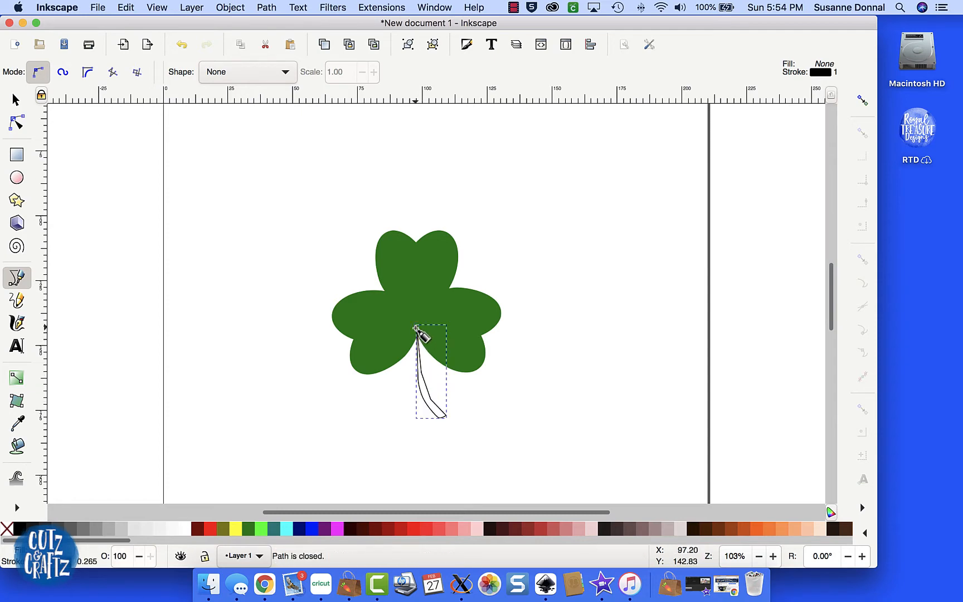
- Fill the stem with brown 784421
click(15, 101)
key(plus)
key(plus)
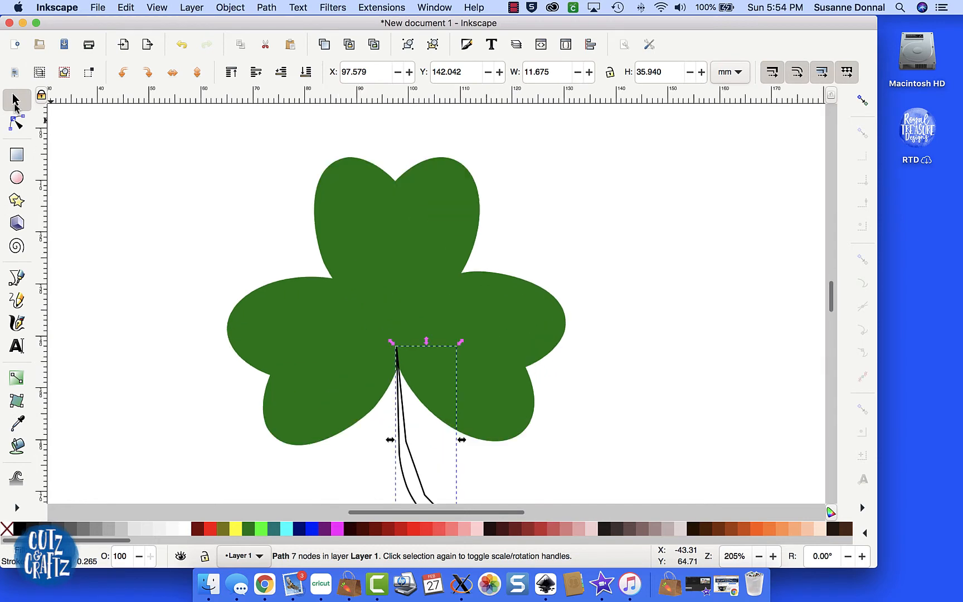
scroll(77, 301, down, 10)
scroll(77, 301, right, 2)
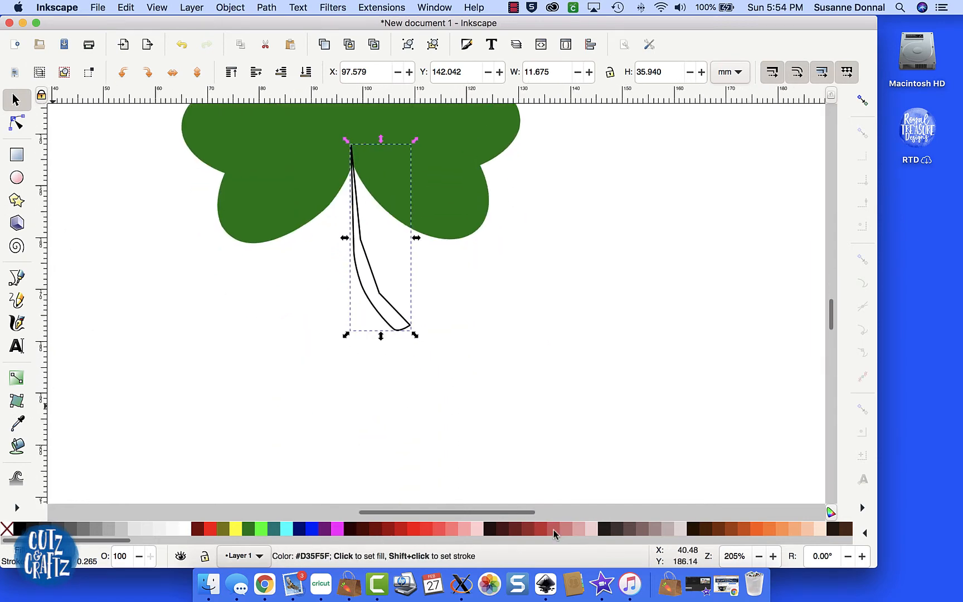
scroll(537, 532, right, 1)
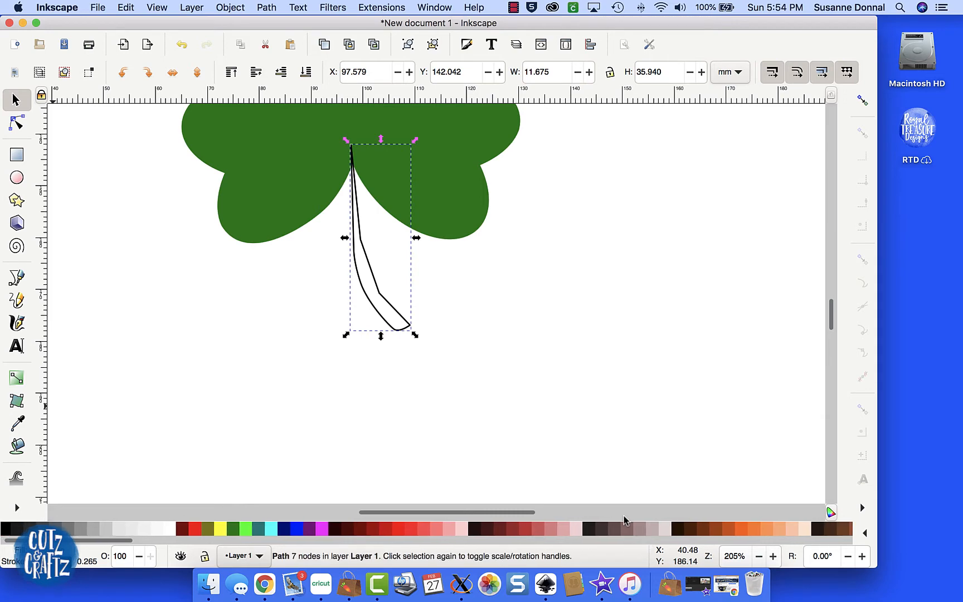
scroll(624, 516, right, 3)
click(845, 530)
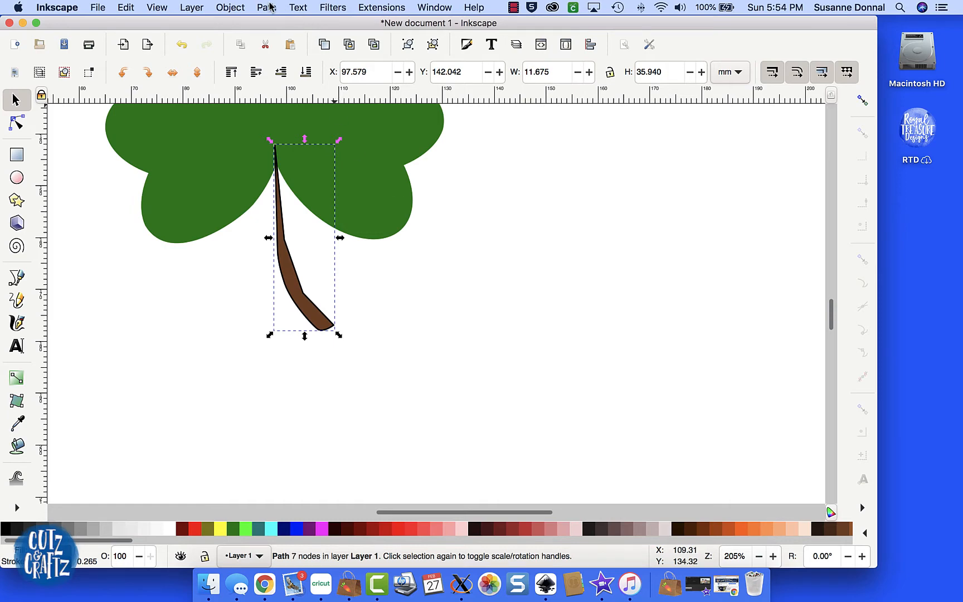
- Remove the stem's stroke paint and show its fill settings
click(231, 7)
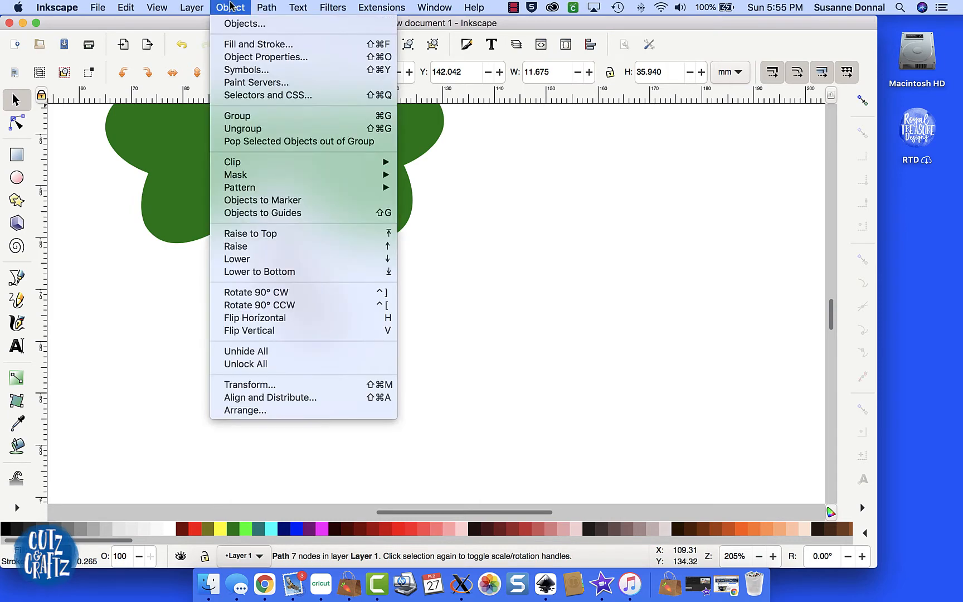
click(238, 44)
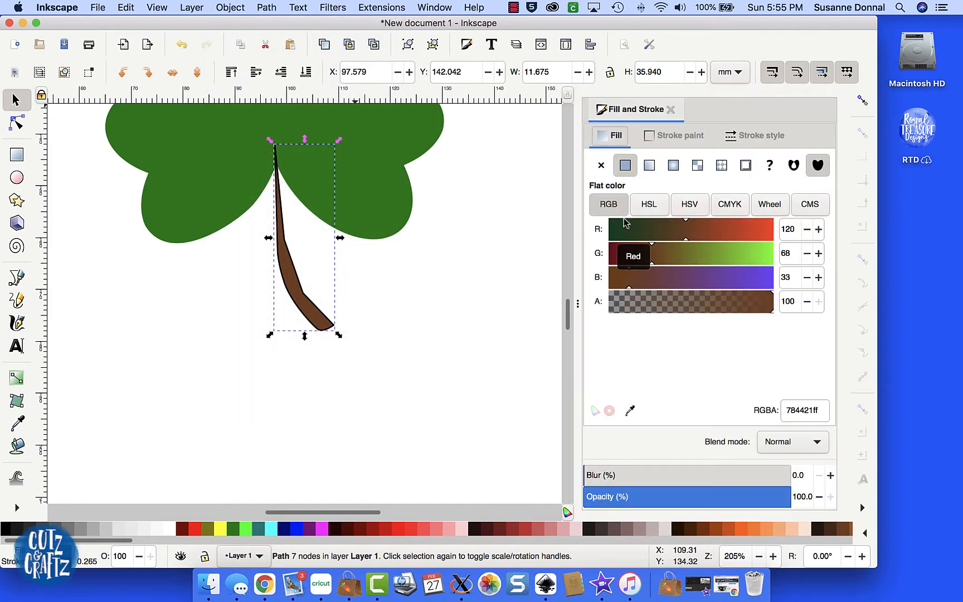
click(698, 142)
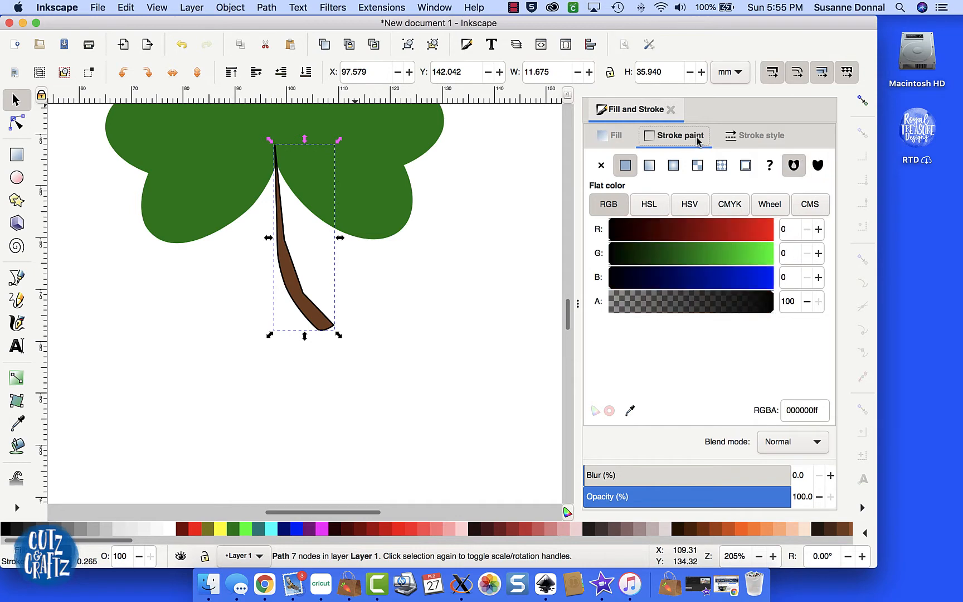
click(599, 166)
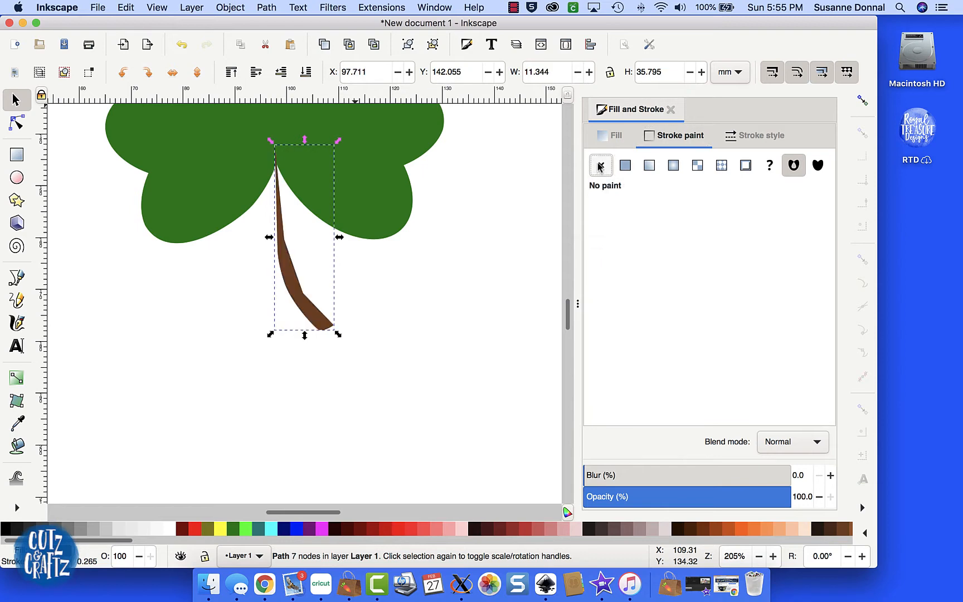
click(616, 136)
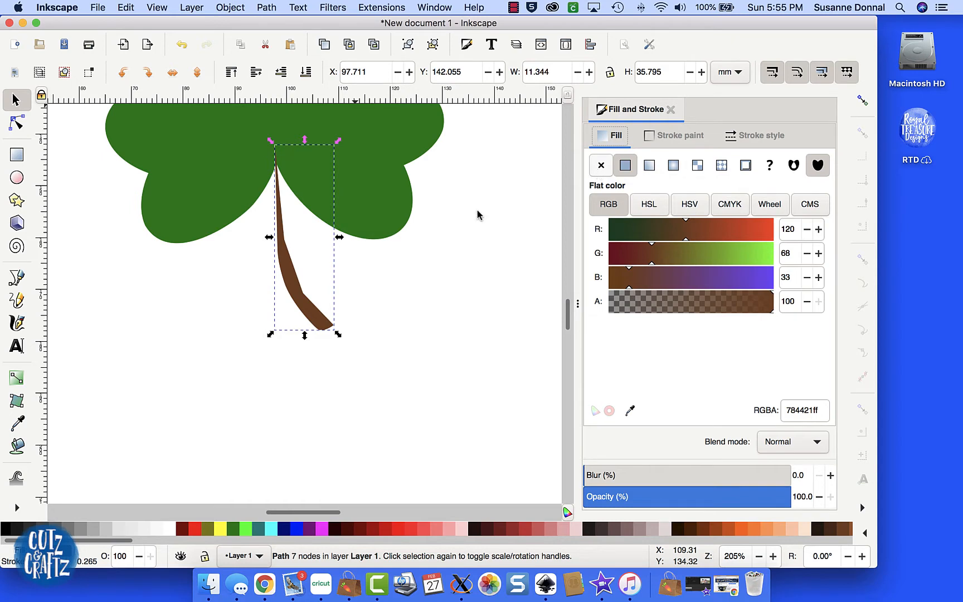
- Delete the middle node on the right edge of the stem, above its lower tip
click(16, 123)
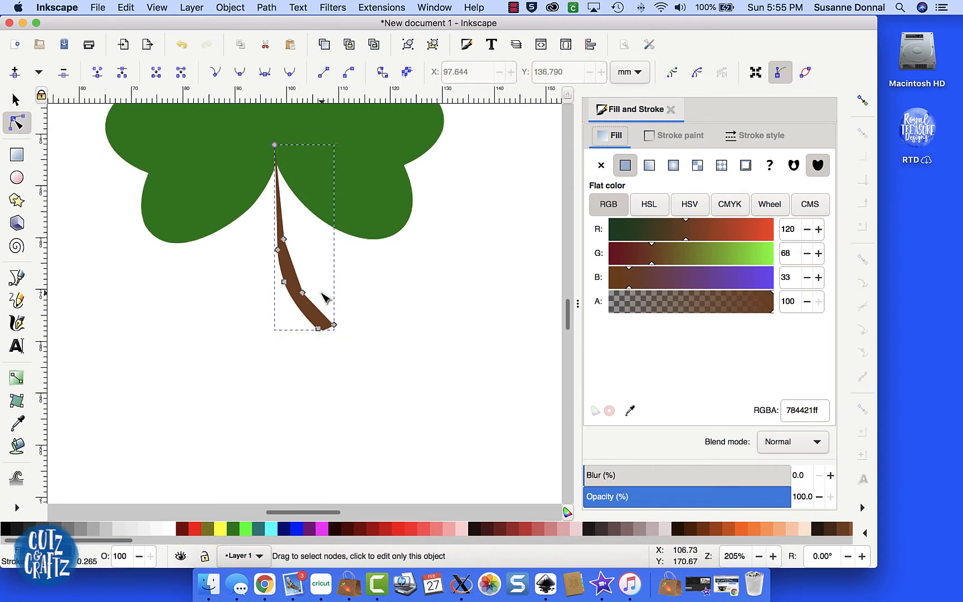
click(303, 293)
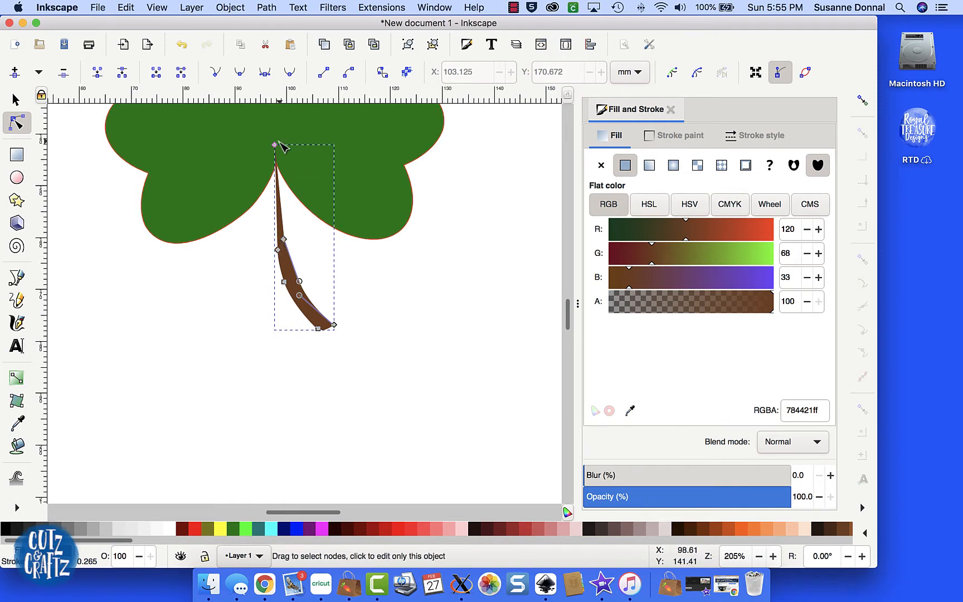
key(plus)
key(plus)
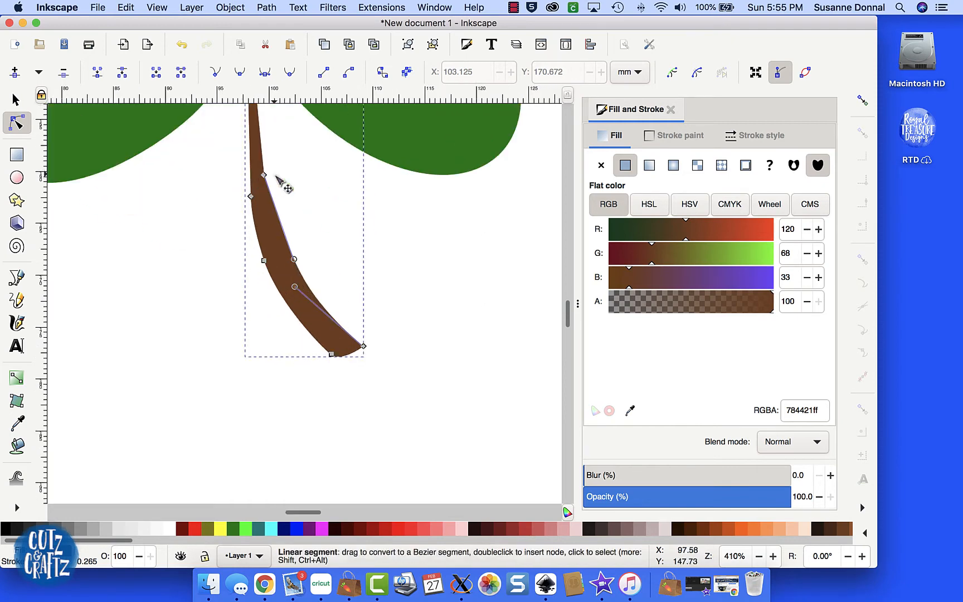
scroll(282, 184, up, 8)
scroll(282, 184, left, 3)
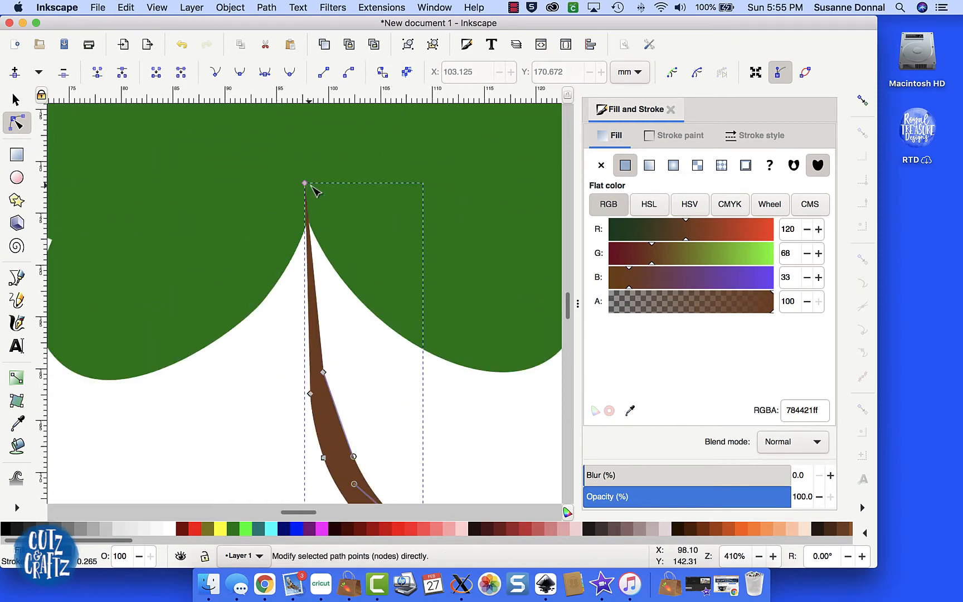
drag(310, 188, 319, 185)
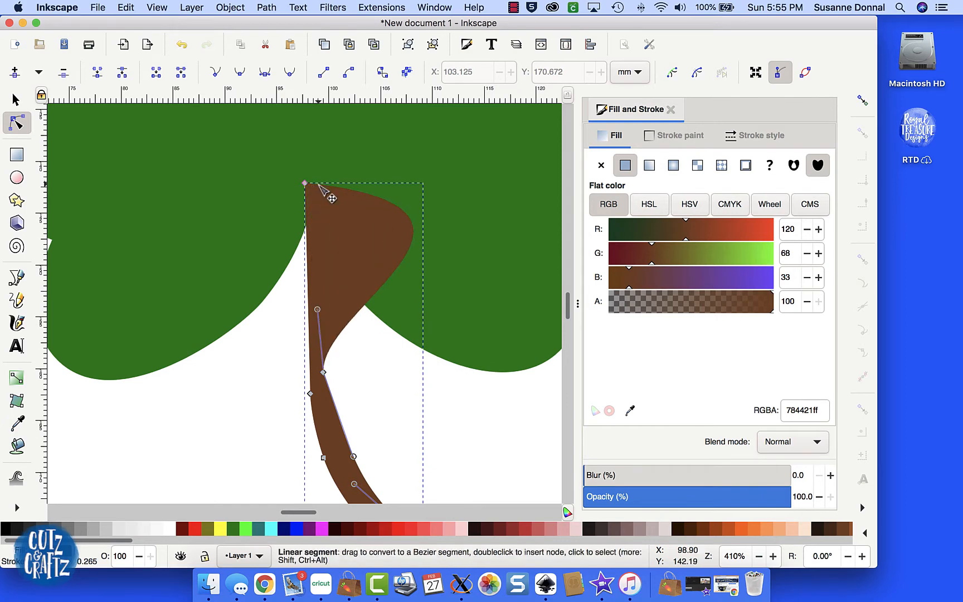
key(ctrl+z)
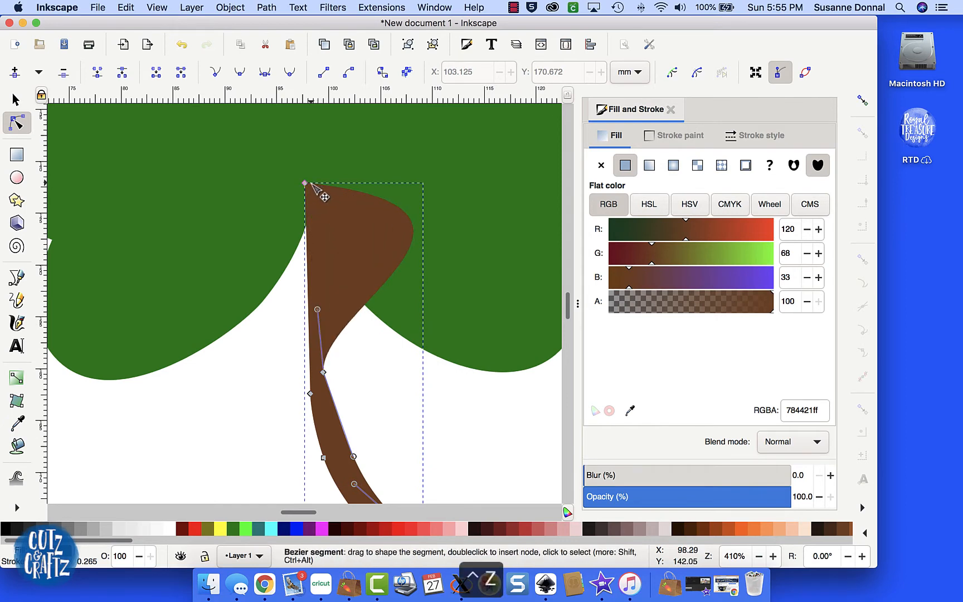
key(super+z)
- Square off the stem's top by moving its upper right-edge node beside the top node and adjusting that node's curve handle
drag(308, 186, 305, 185)
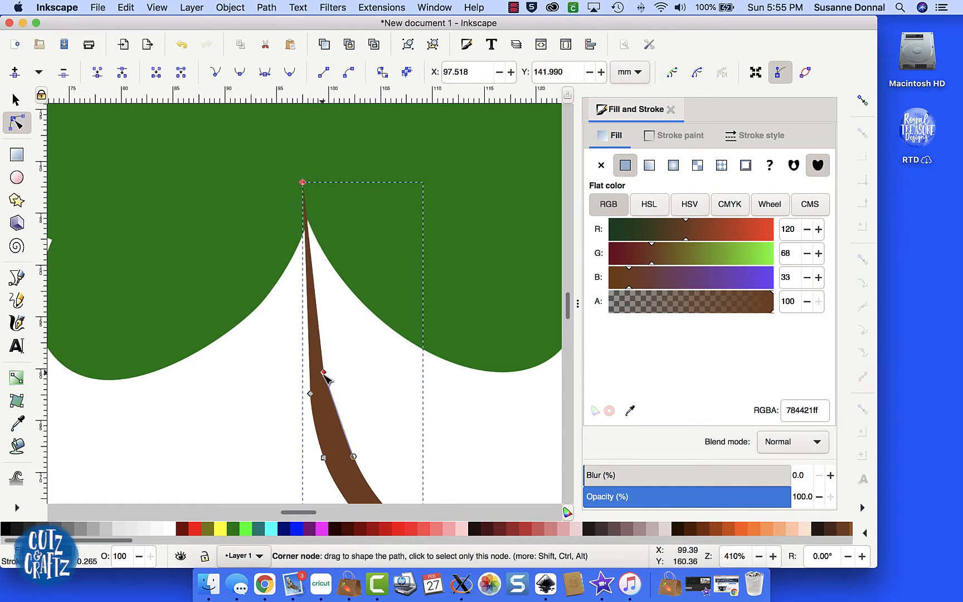
drag(324, 372, 322, 189)
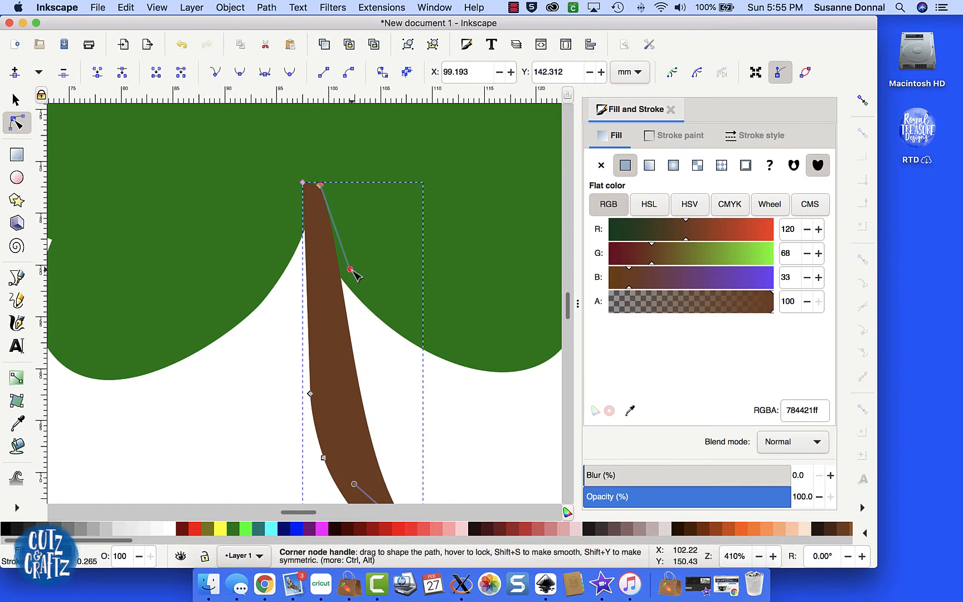
drag(351, 268, 341, 342)
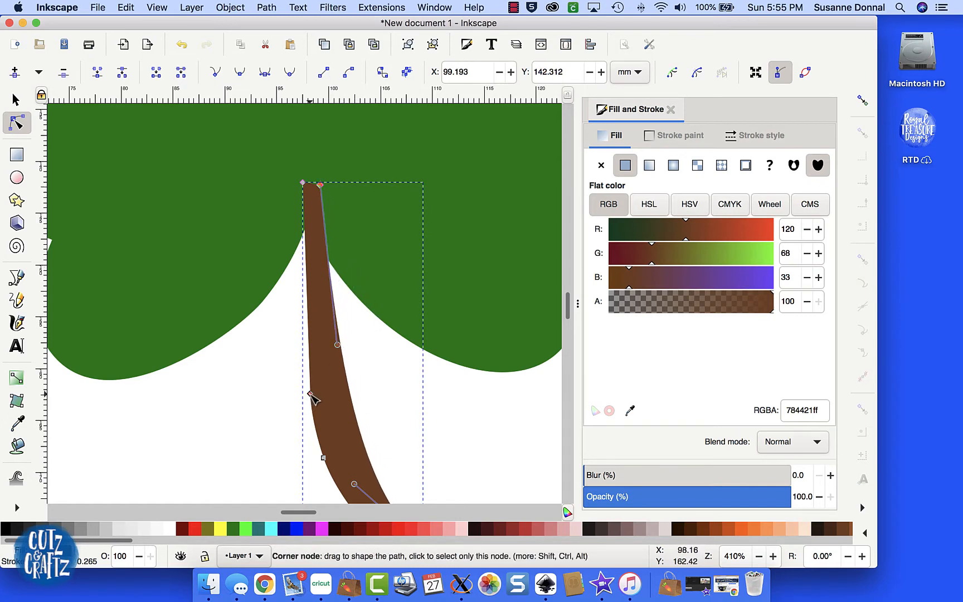
- Delete the two middle nodes on the stem's left edge and raise its lower-right corner node to widen the base
click(311, 394)
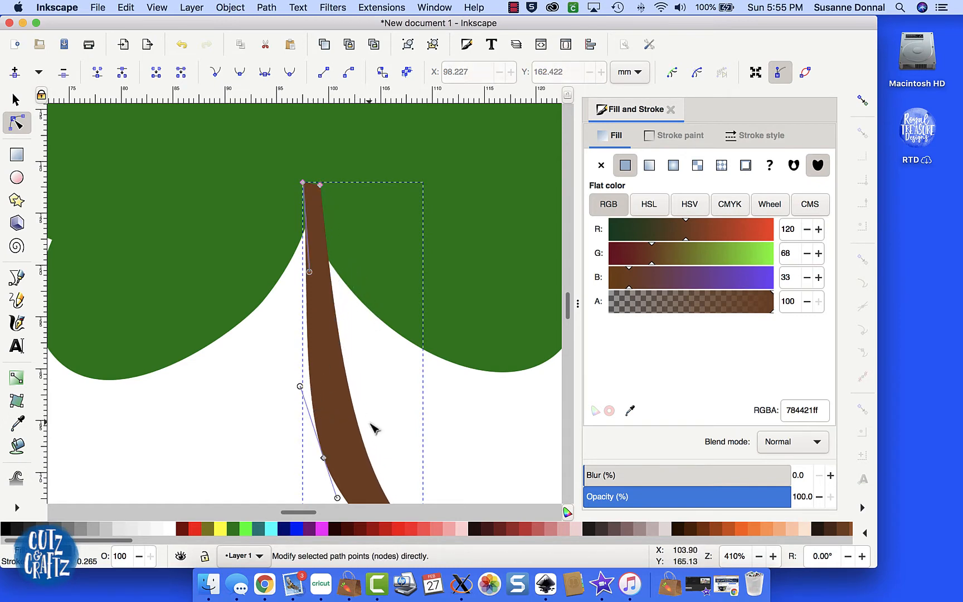
mouse_move(567, 317)
mouse_down()
mouse_move(568, 339)
mouse_move(567, 322)
mouse_up()
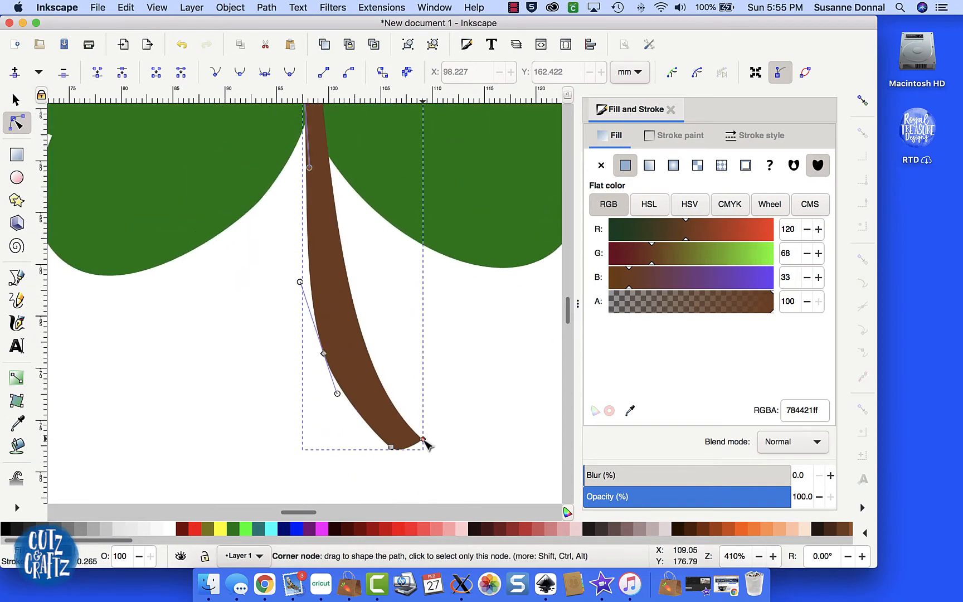
drag(424, 440, 432, 401)
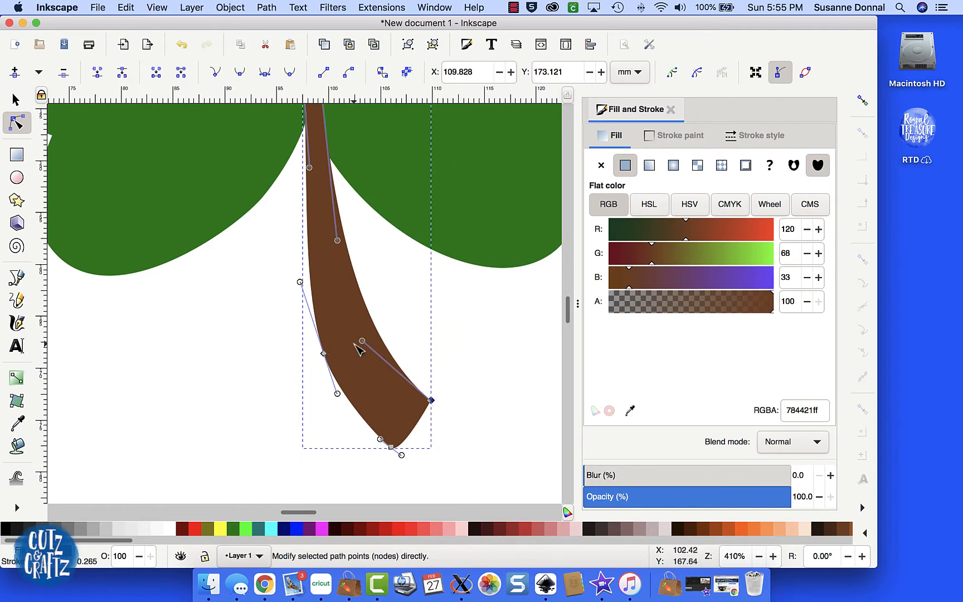
click(324, 354)
key(plus)
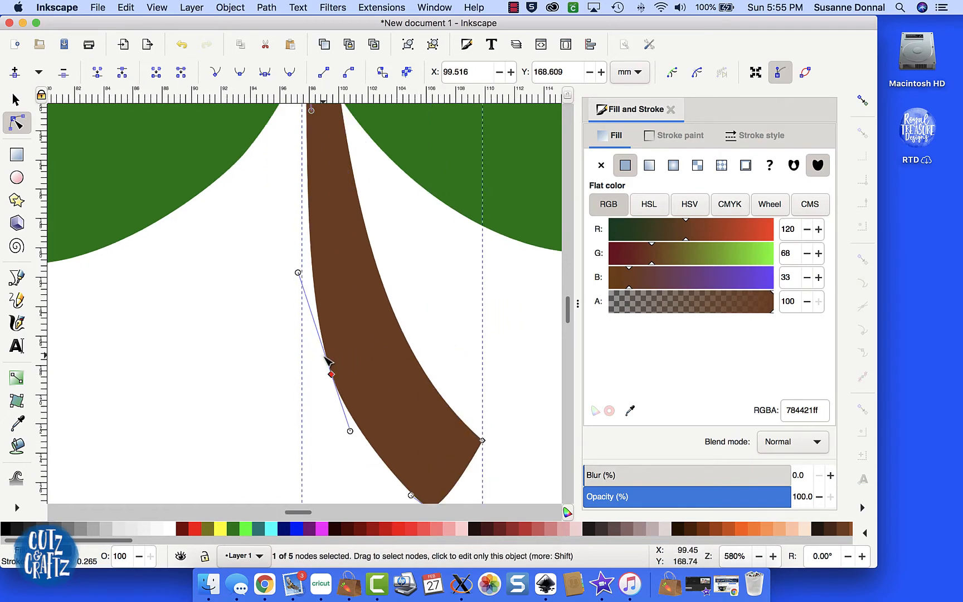
key(Delete)
- Adjust the stem's remaining nodes and curves into a smooth, shorter stem about 12 mm wide and 26 mm tall
key(minus)
key(minus)
key(minus)
drag(313, 190, 320, 199)
click(348, 375)
drag(367, 352, 366, 311)
drag(335, 285, 316, 293)
click(255, 338)
scroll(254, 338, up, 4)
- Shift the whole stem slightly to sit between the clover's lower lobes, and deselect it
click(16, 100)
drag(316, 344, 311, 353)
click(284, 368)
click(314, 381)
click(395, 410)
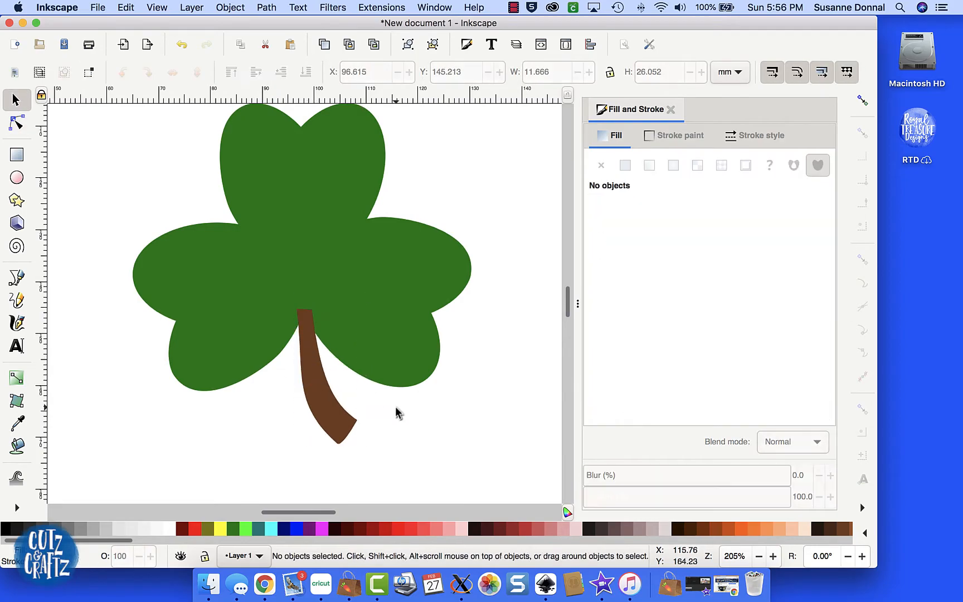
- Add the text "Lucky" over the middle of the clover with the Text tool
scroll(395, 410, up, 1)
scroll(395, 409, left, 1)
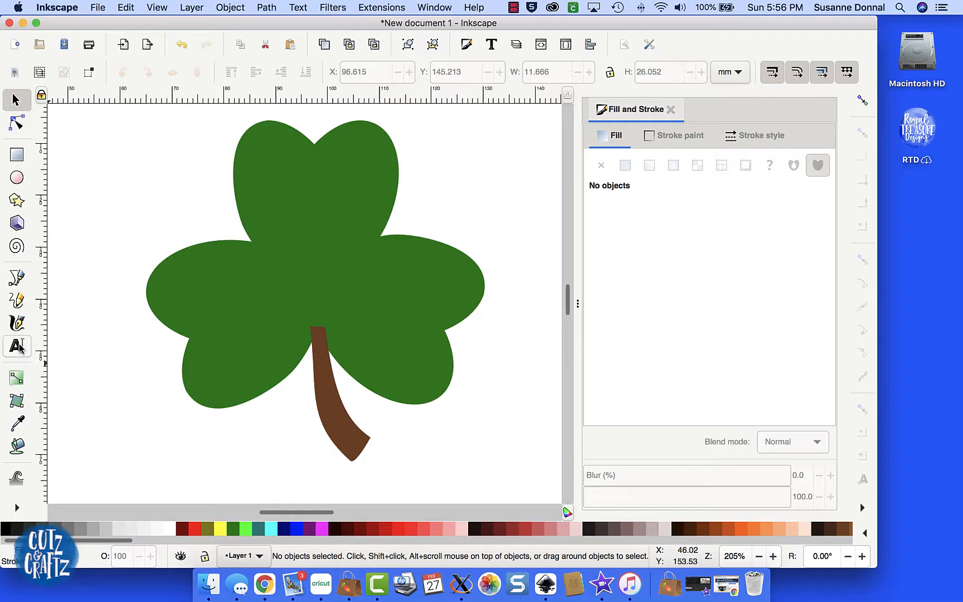
click(17, 346)
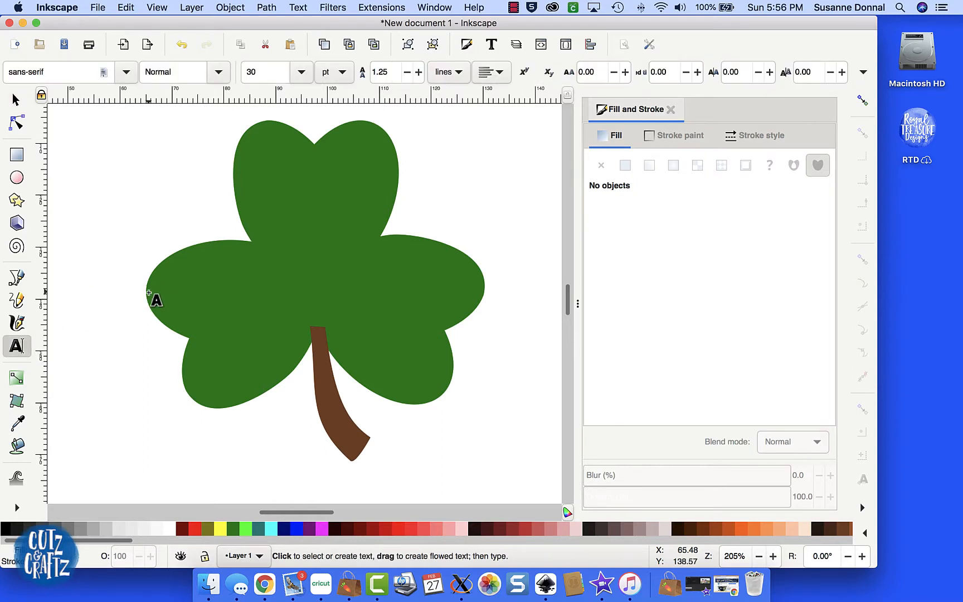
click(261, 275)
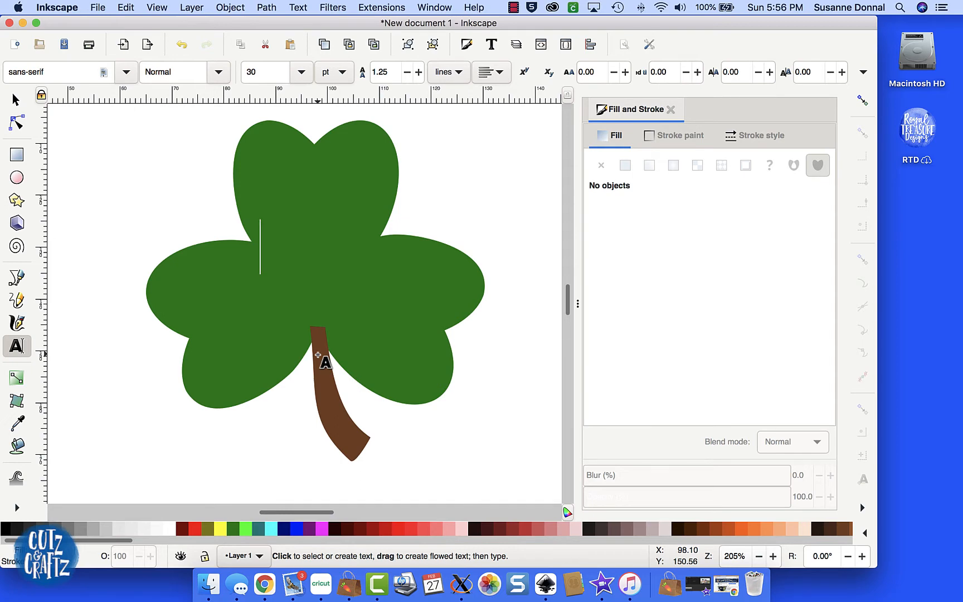
text(Lucky)
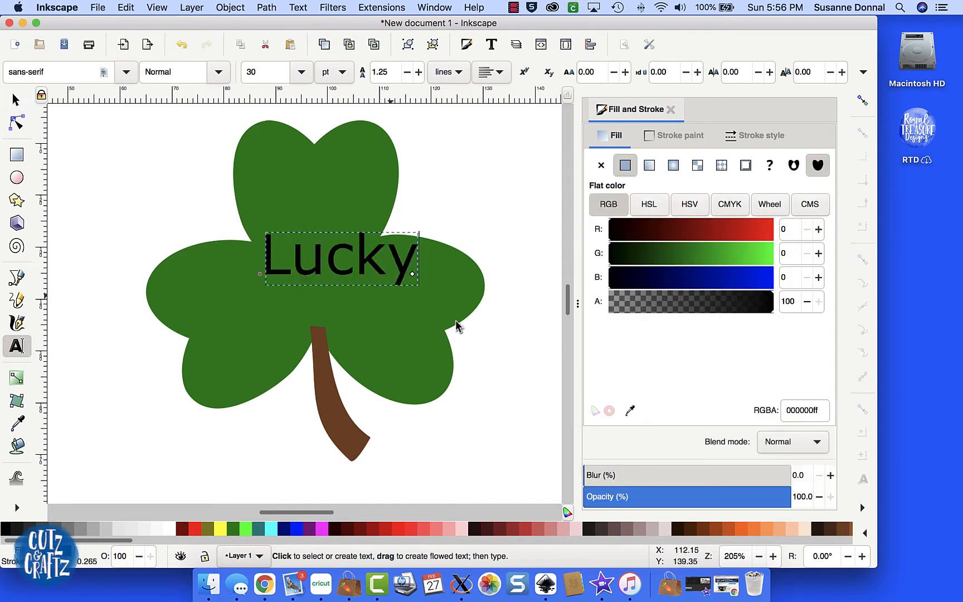
- Enlarge the word "Lucky" to about 45 pt and move it to the middle of the clover
key(F1)
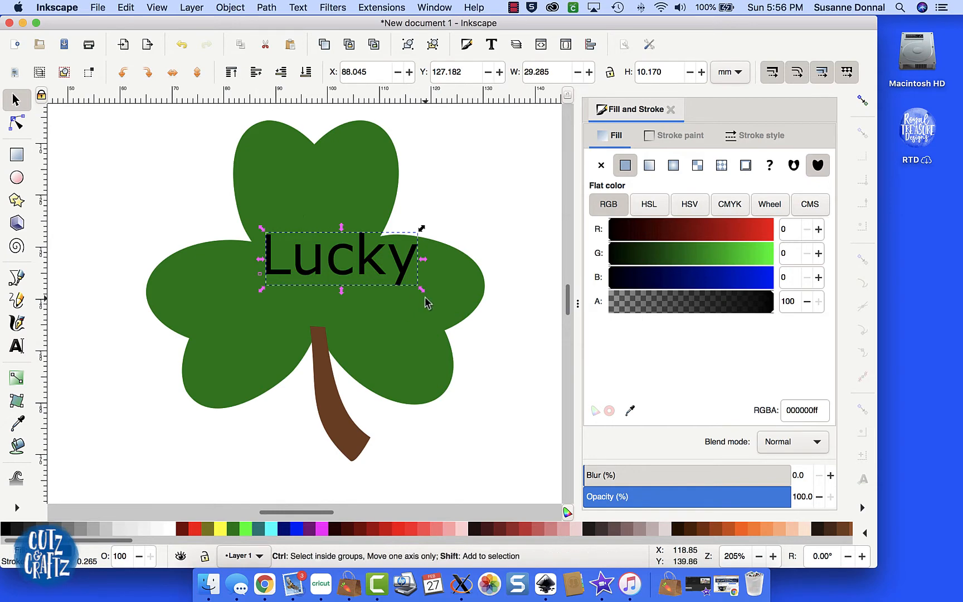
drag(422, 289, 460, 303)
drag(371, 256, 354, 283)
- Select all the letters of "Lucky" for editing and set their font to Adventure
click(354, 283)
double_click(354, 283)
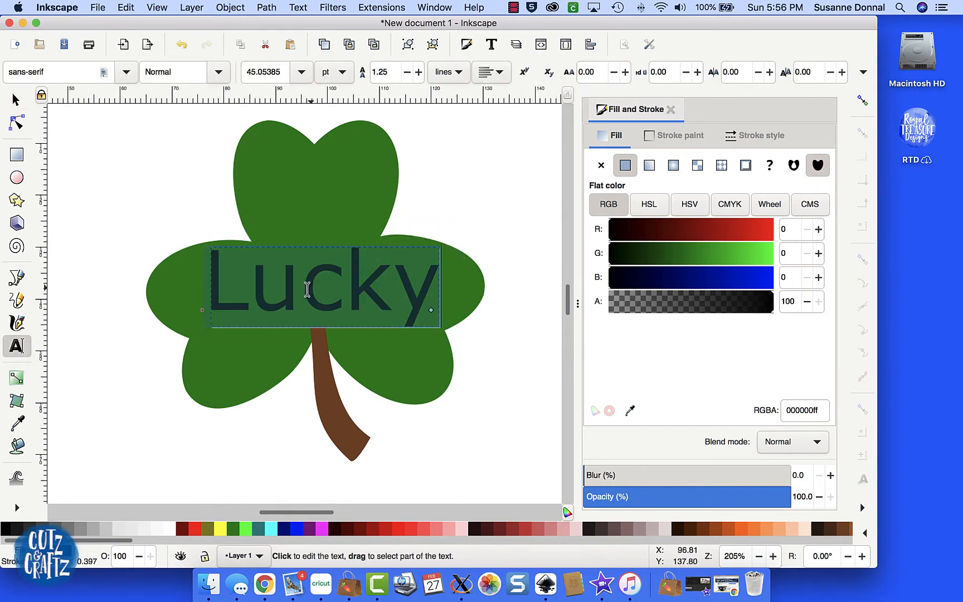
click(126, 72)
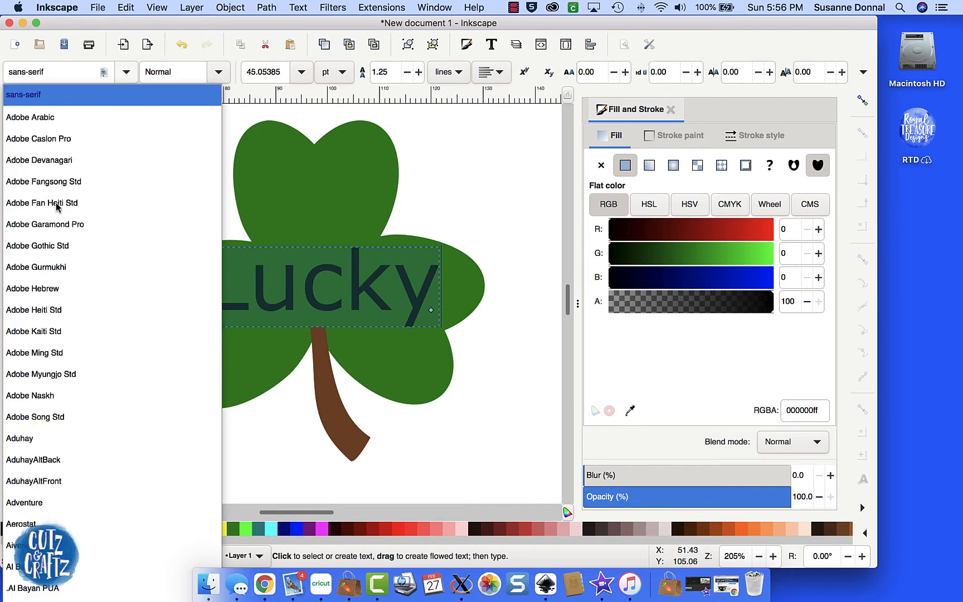
click(56, 502)
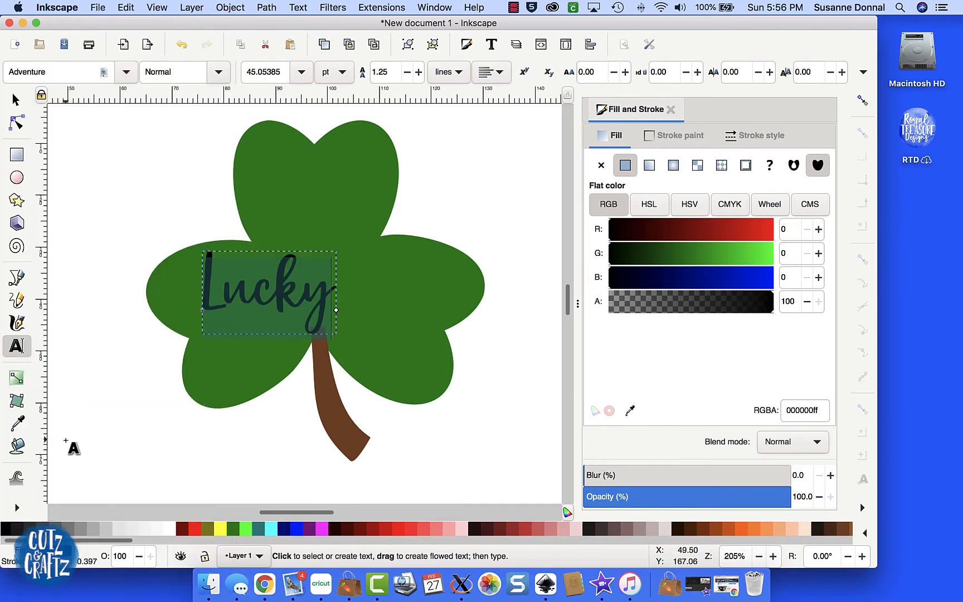
- Preview the fonts following Adventure on the selected word and set its font to Billabong
scroll(66, 440, down, 2)
click(53, 68)
key(Down)
key(Down)
key(Down)
key(Down)
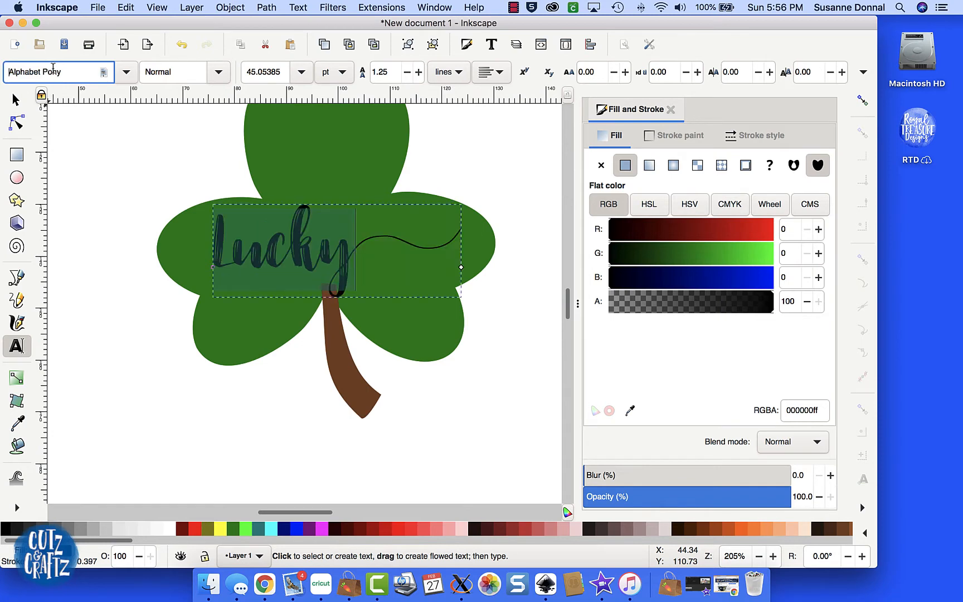
key(Down)
key(Down)
key(Down)
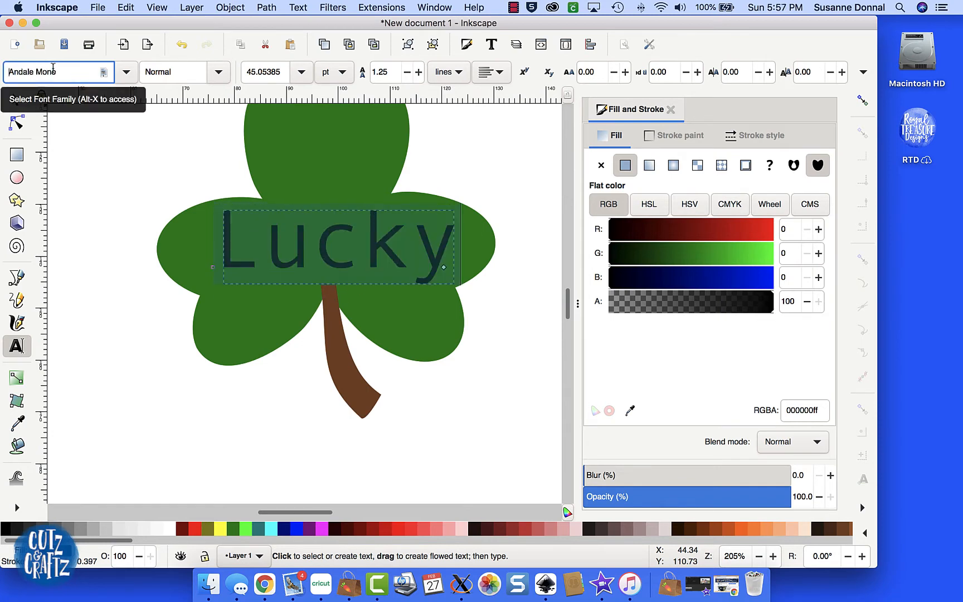
key(Down)
key(Down)
key(Down)
key(Down)
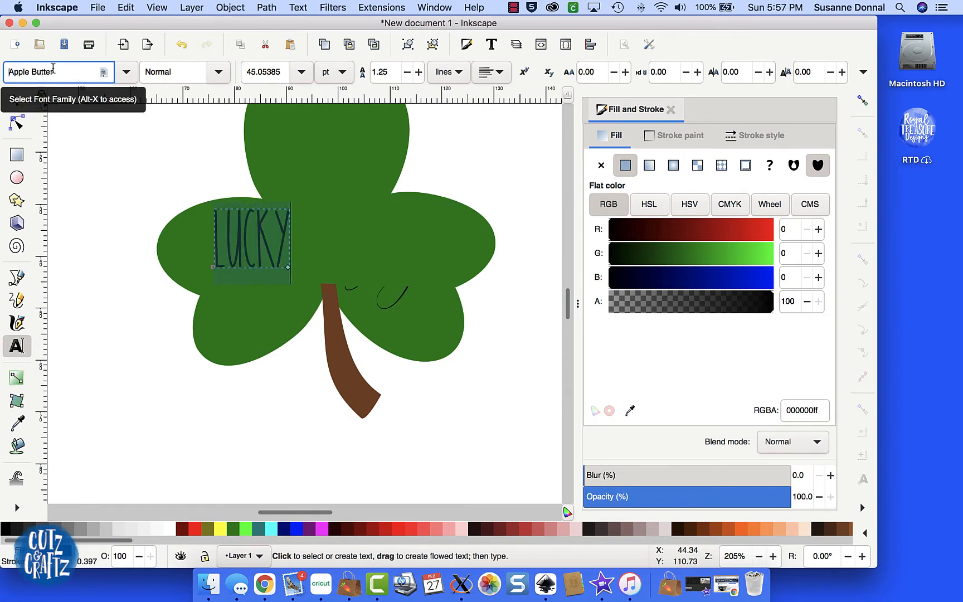
key(Down)
key(Down)
key(Down)
key(Down)
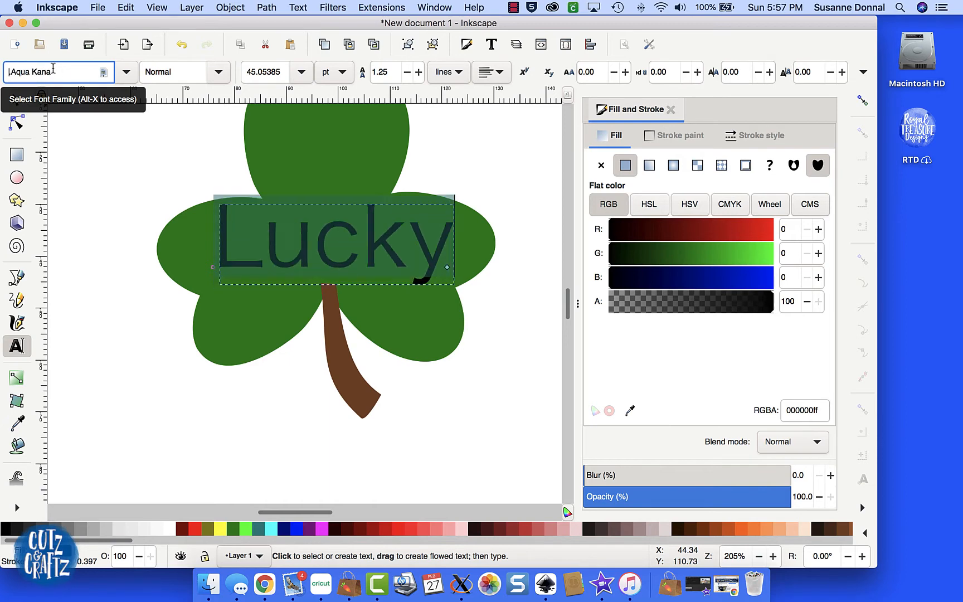
key(Down)
key(Down)
key(Down)
key(Down)
key(Down)
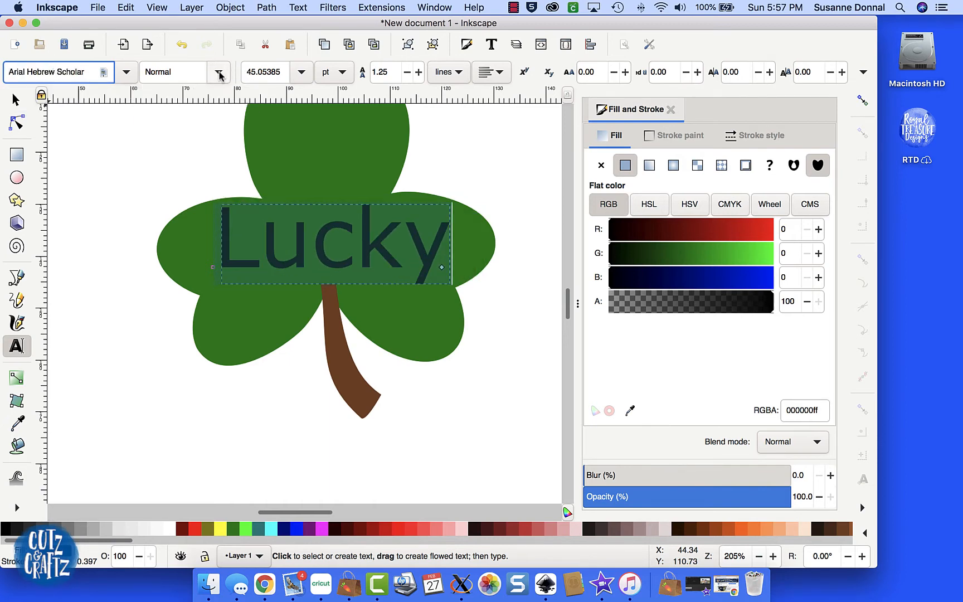
key(Down)
key(Down)
key(Down)
key(Down)
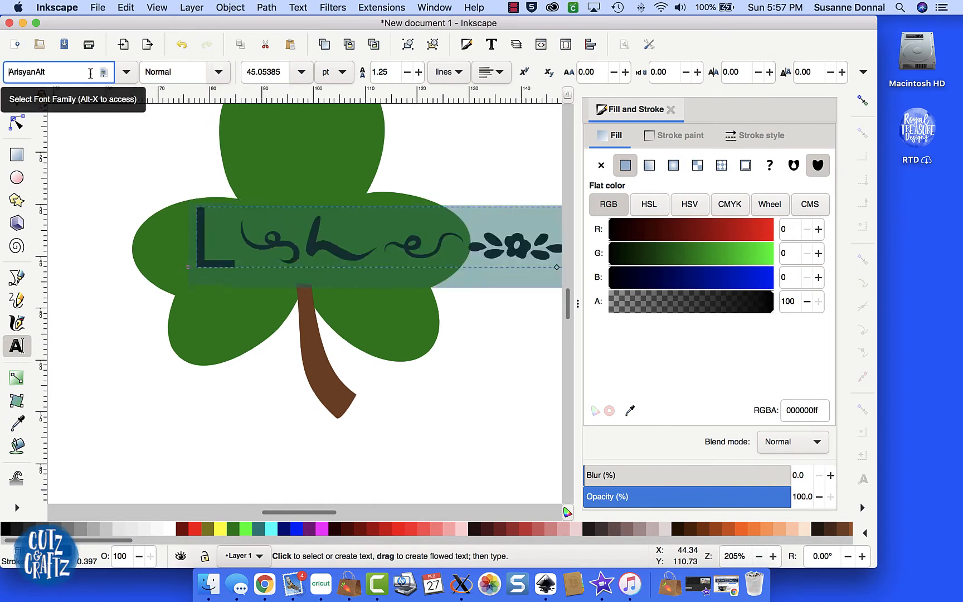
key(Down)
key(Down)
key(Down)
key(Down)
key(Down)
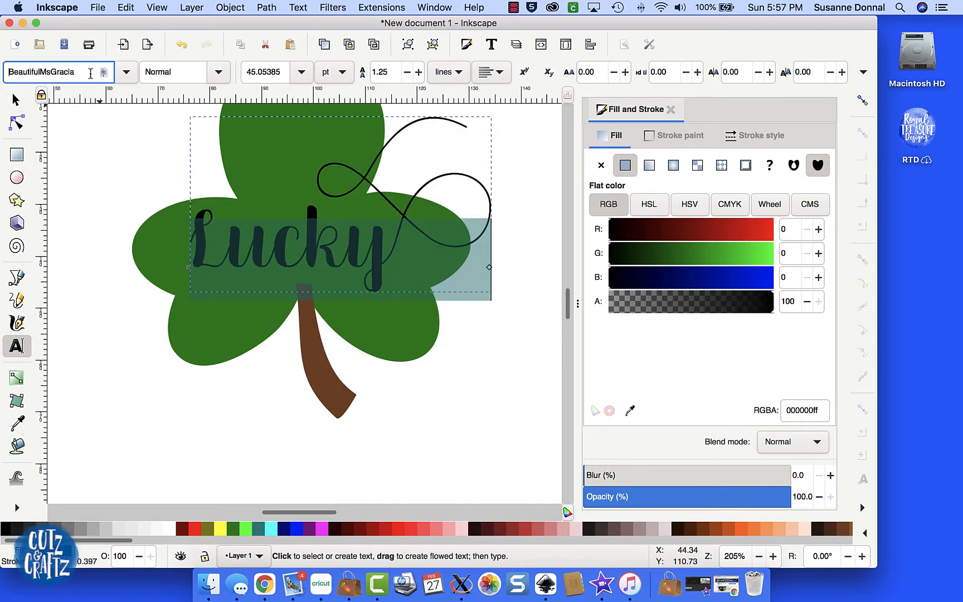
key(Down)
key(Down)
key(Down)
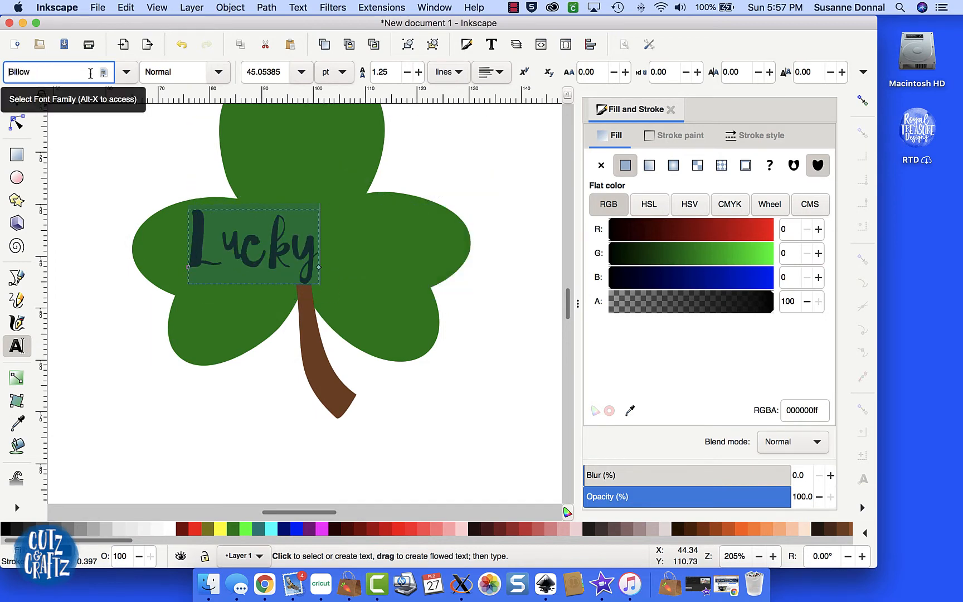
key(Down)
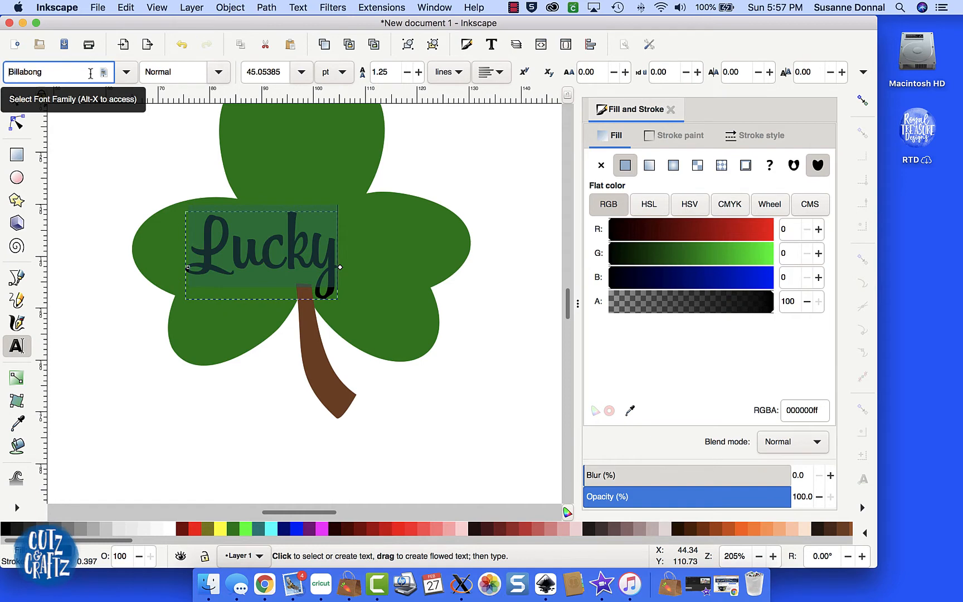
- Enlarge "Lucky" to about 60 mm wide and 35 mm tall and position it across the clover
click(8, 103)
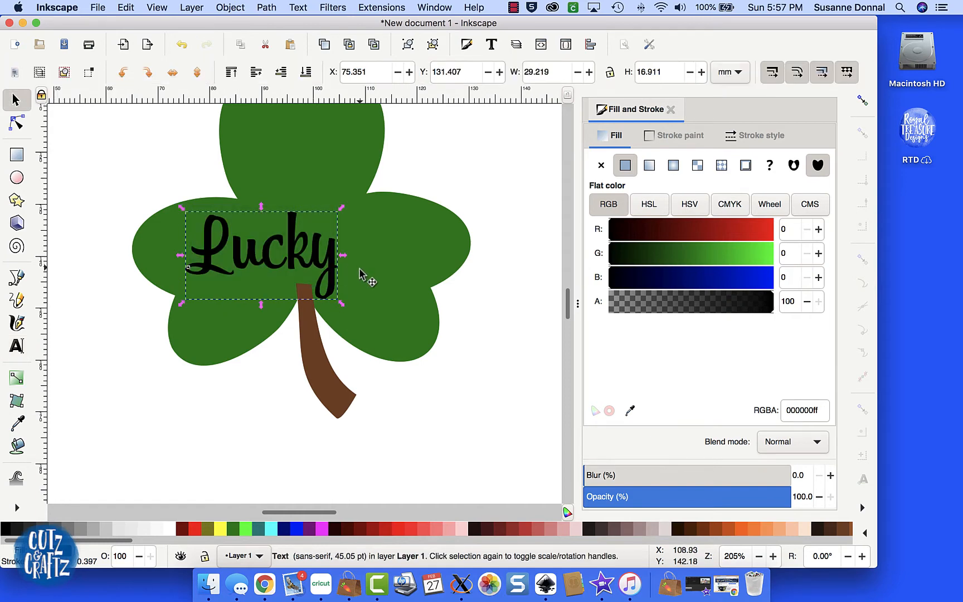
drag(342, 303, 421, 350)
drag(398, 294, 427, 287)
- Rotate "Lucky" slightly counterclockwise so it slants upward, and shift it up and to the right on the clover
click(424, 281)
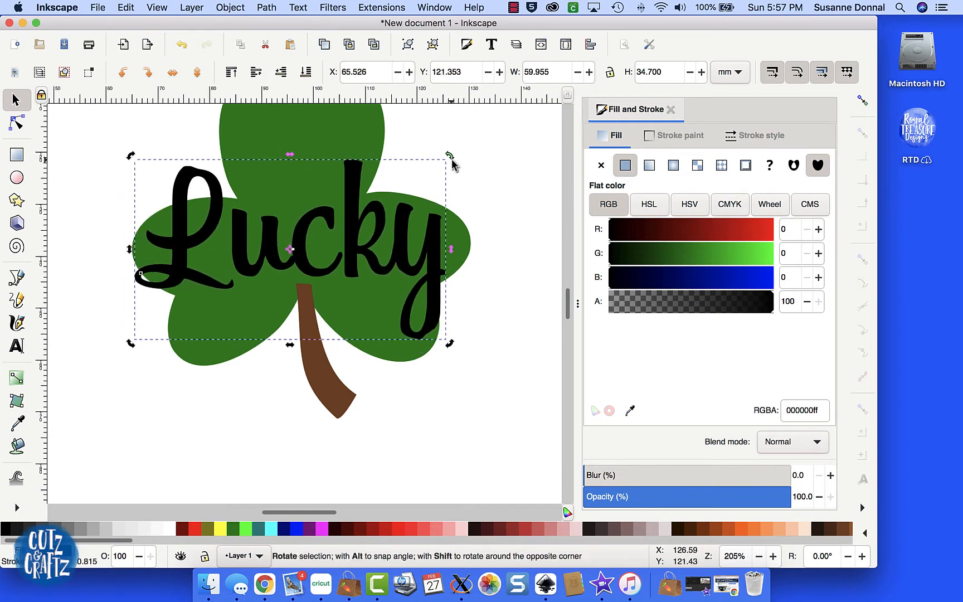
drag(446, 151, 417, 124)
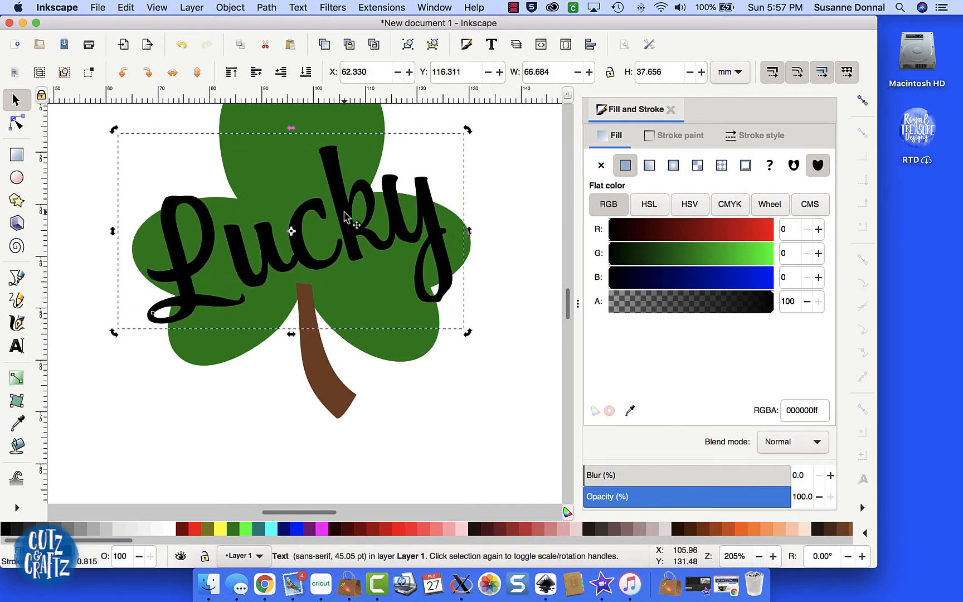
drag(349, 216, 371, 199)
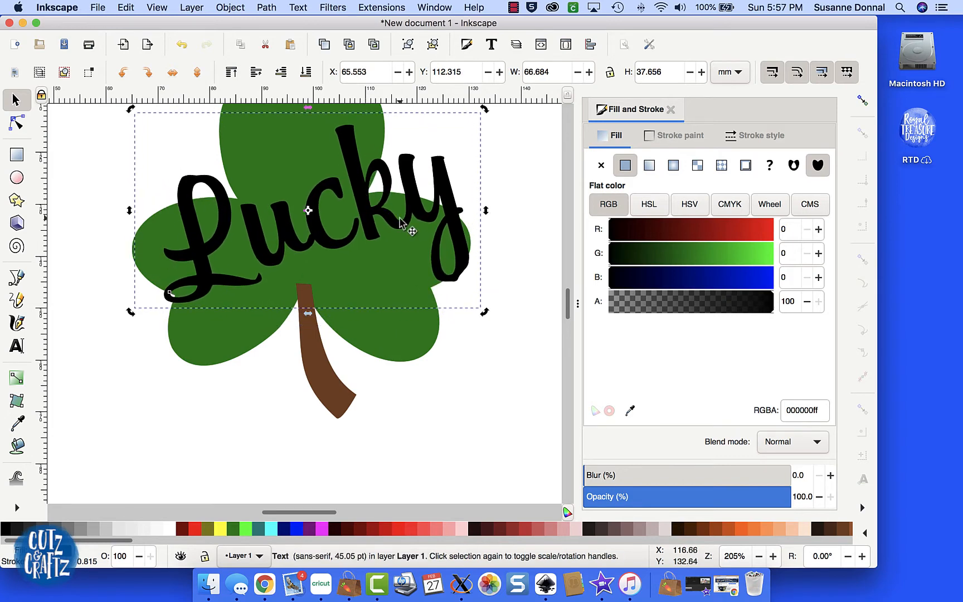
- Shrink "Lucky" to about 54 mm wide and 31 mm tall and reposition it centrally on the clover
scroll(402, 222, up, 3)
click(463, 281)
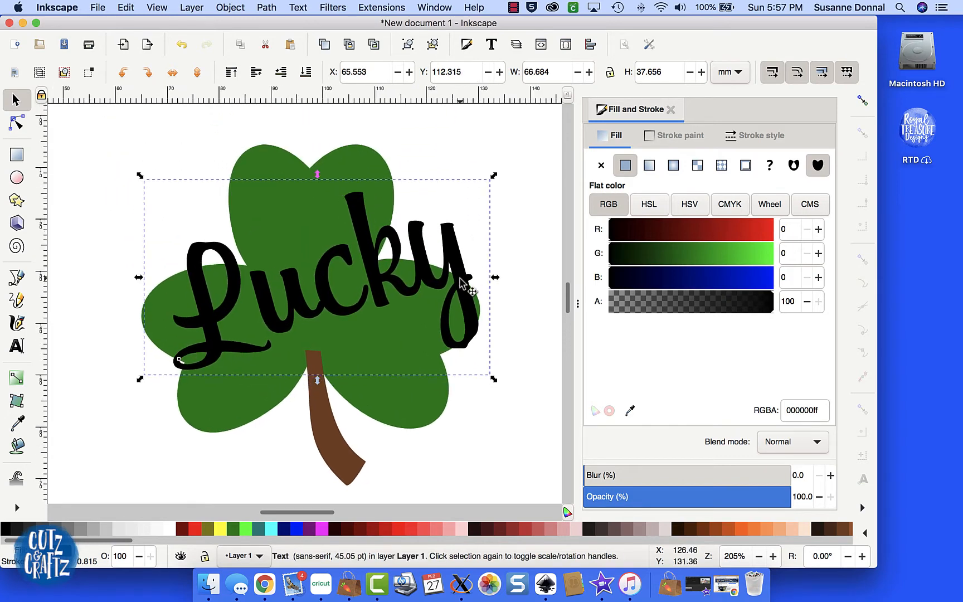
drag(494, 177, 474, 199)
drag(400, 258, 400, 273)
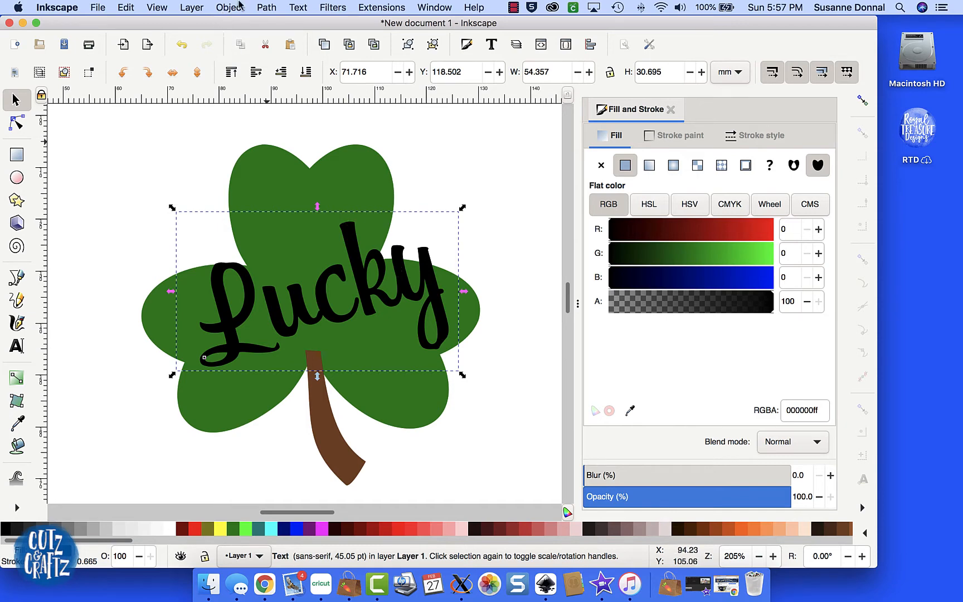
- Convert the "Lucky" text to paths and ungroup it into individual letters
click(264, 7)
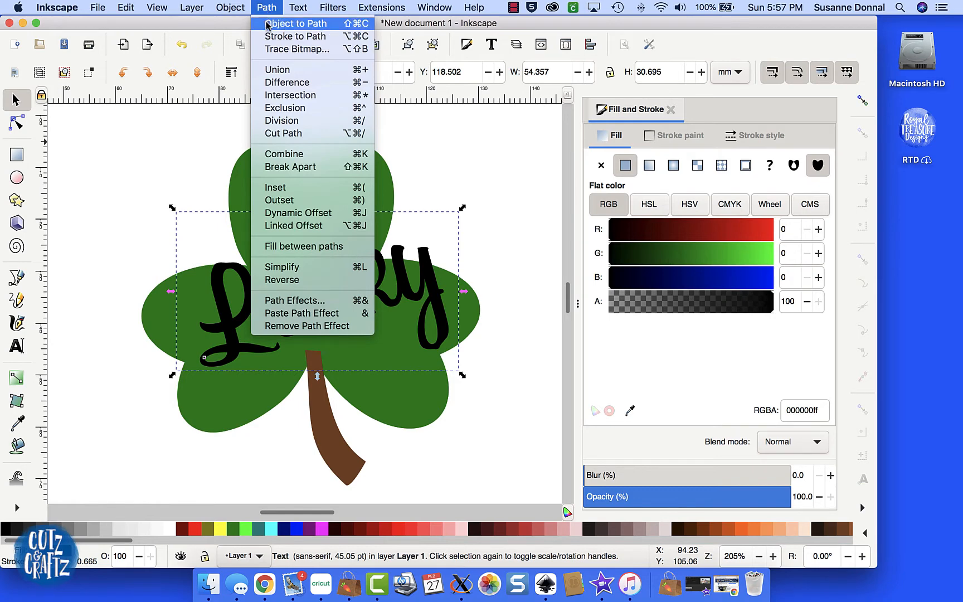
click(268, 25)
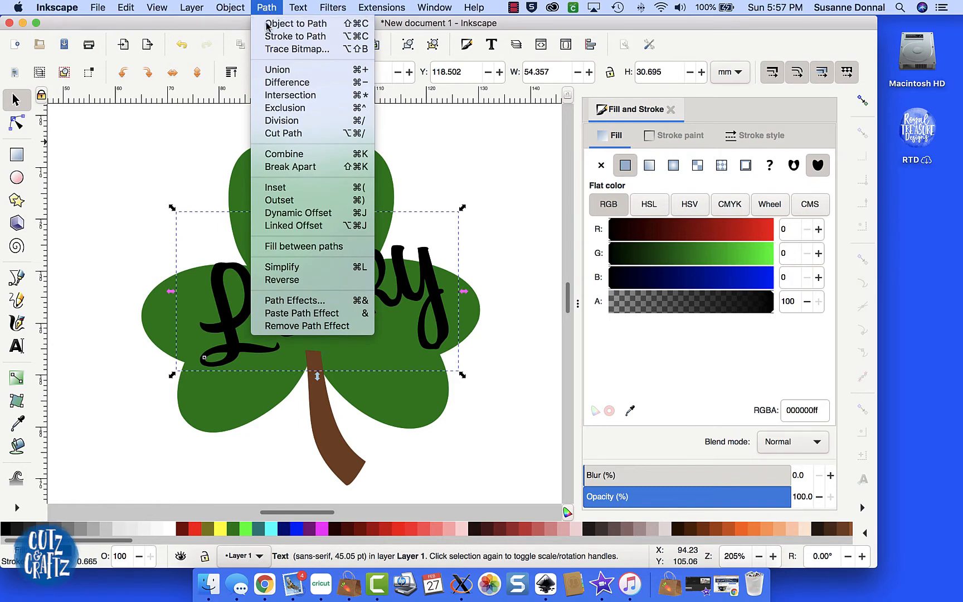
click(230, 7)
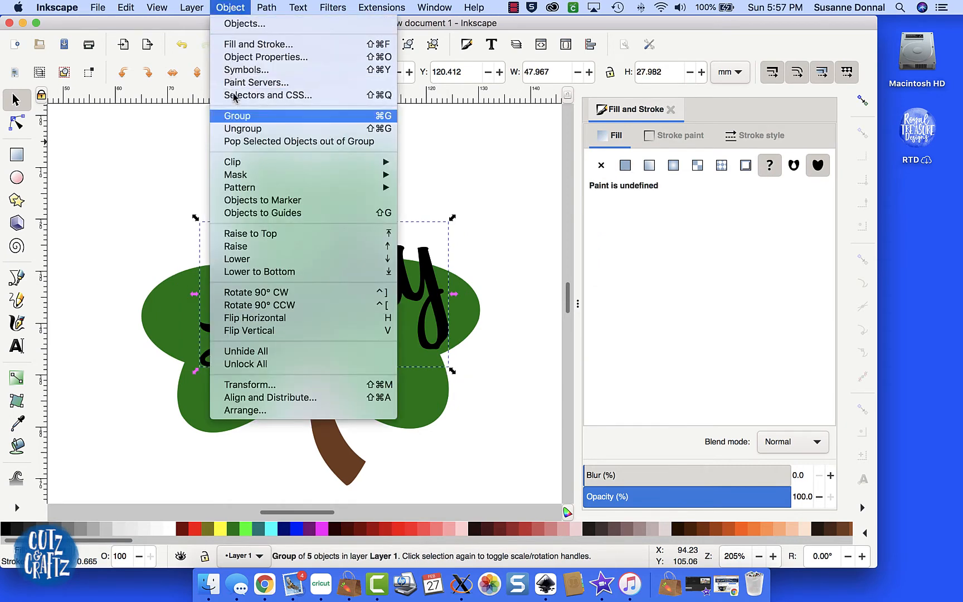
click(242, 129)
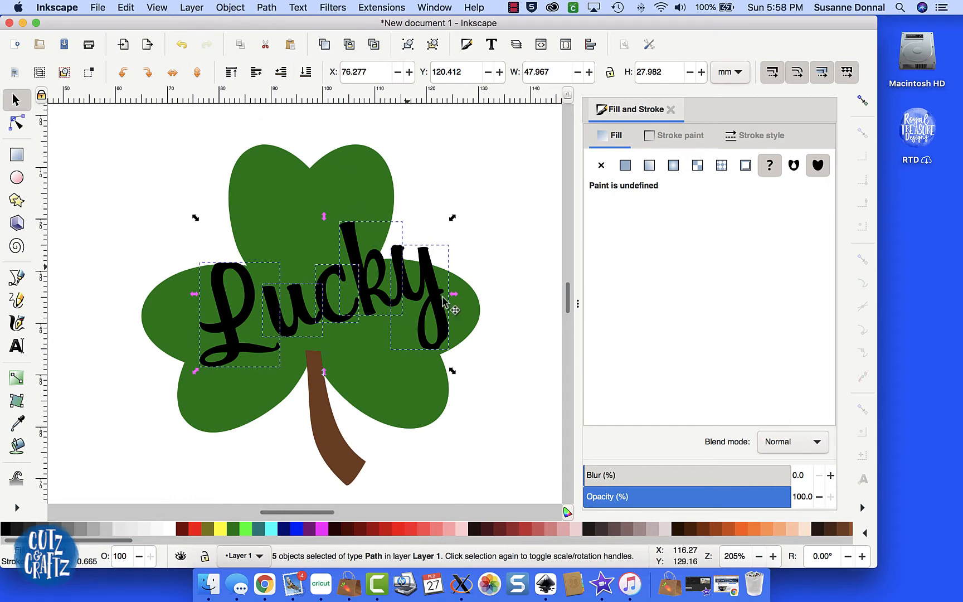
- Nudge the individual letters of "Lucky", including the L, k and y, so that neighbouring letters overlap
click(497, 288)
click(433, 286)
drag(434, 285, 432, 274)
click(223, 346)
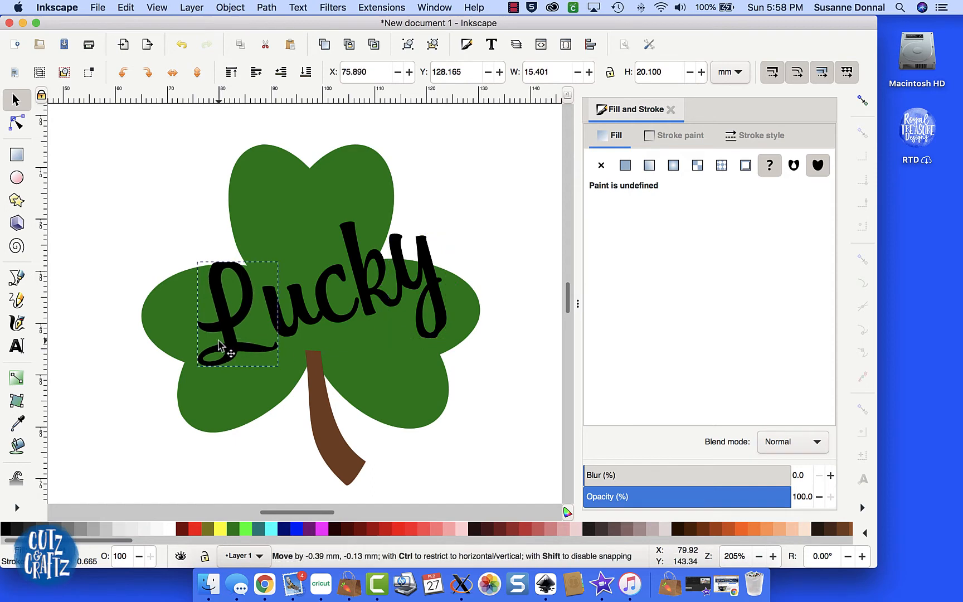
drag(195, 260, 186, 239)
drag(221, 318, 228, 325)
drag(307, 325, 357, 295)
click(394, 293)
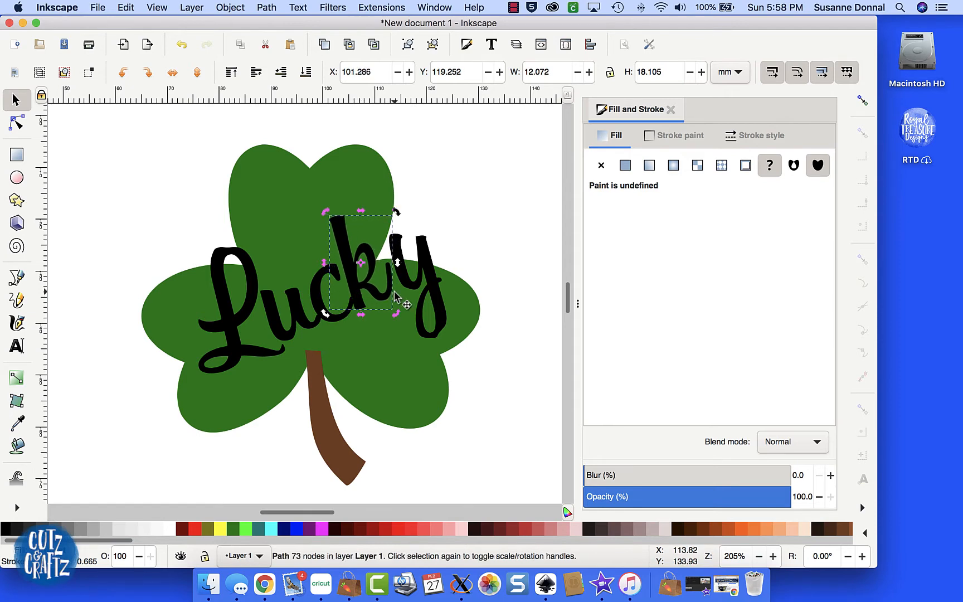
drag(416, 285, 411, 298)
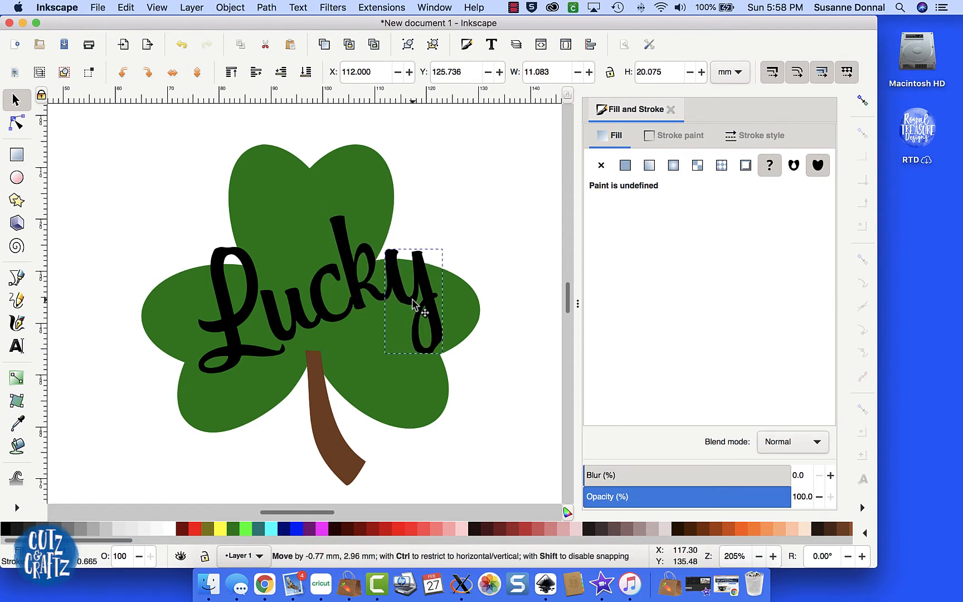
- Lengthen the k's tall stem upward by about 3.6 mm by moving the nodes at its top
click(295, 318)
scroll(295, 318, up, 2)
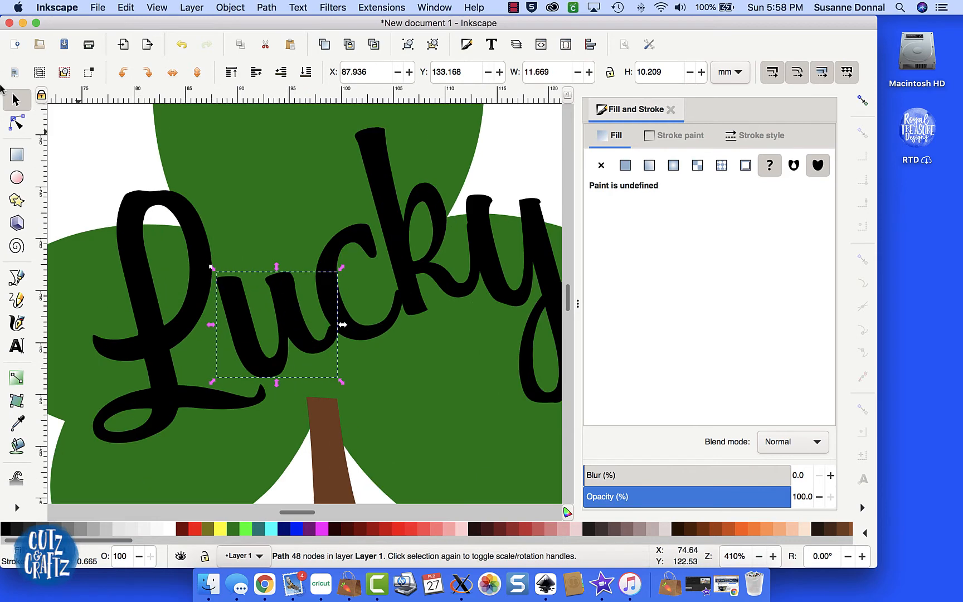
click(17, 122)
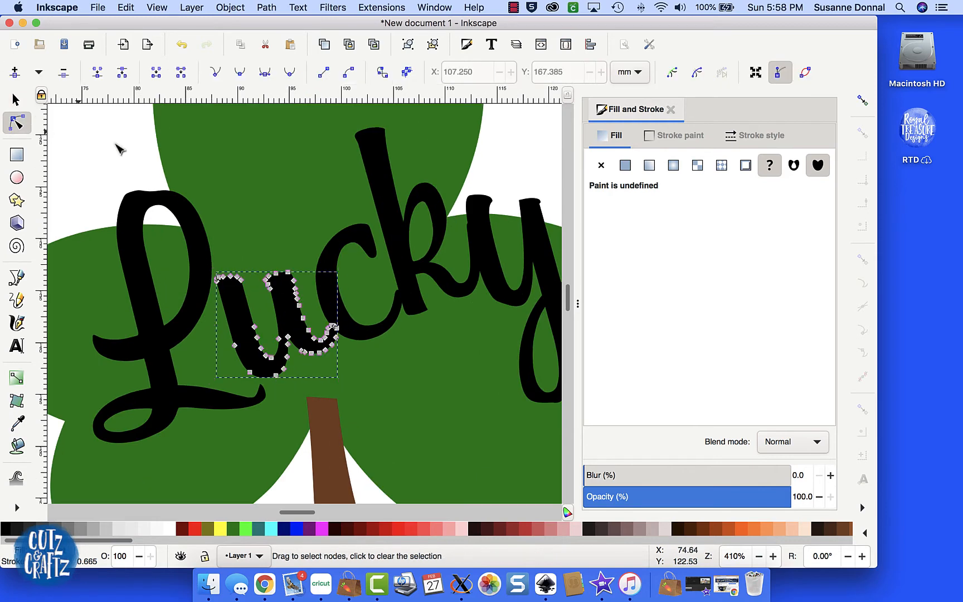
click(255, 264)
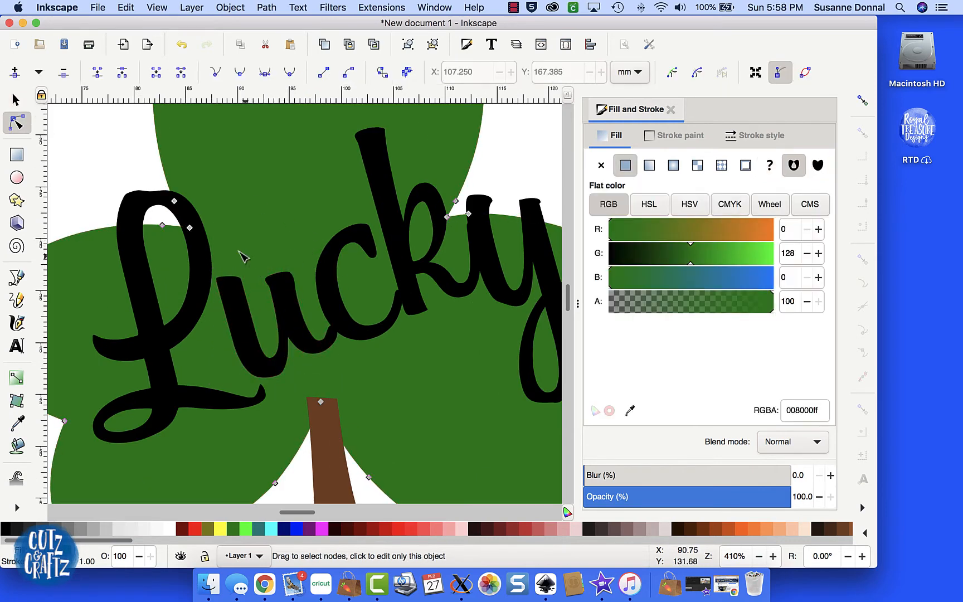
click(287, 296)
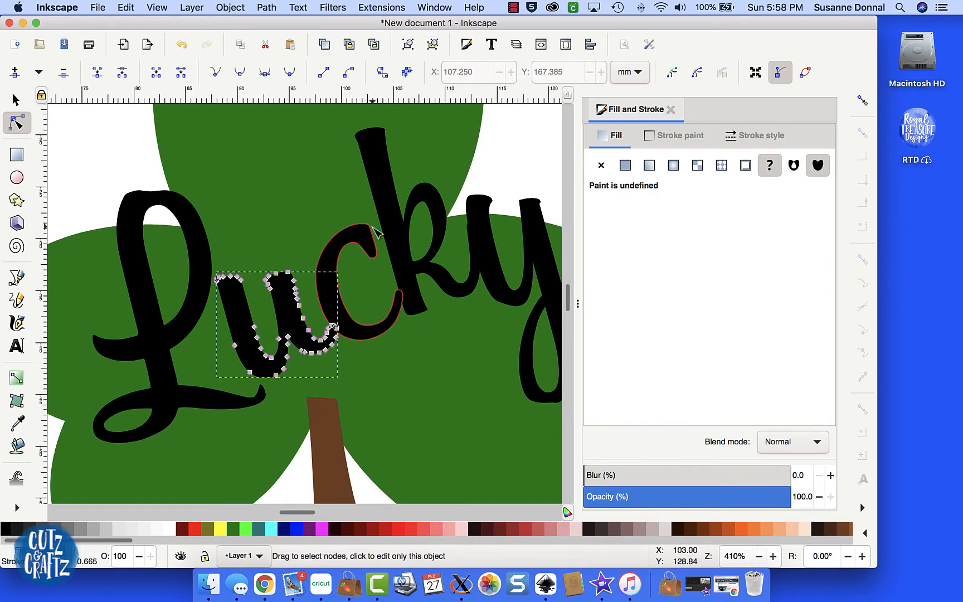
click(388, 207)
scroll(388, 207, up, 4)
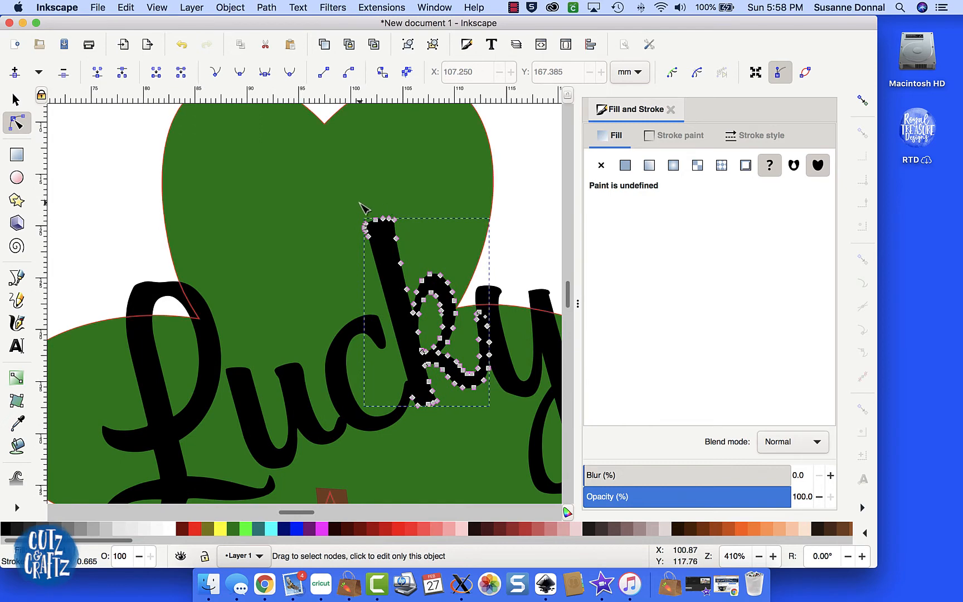
click(363, 209)
click(380, 258)
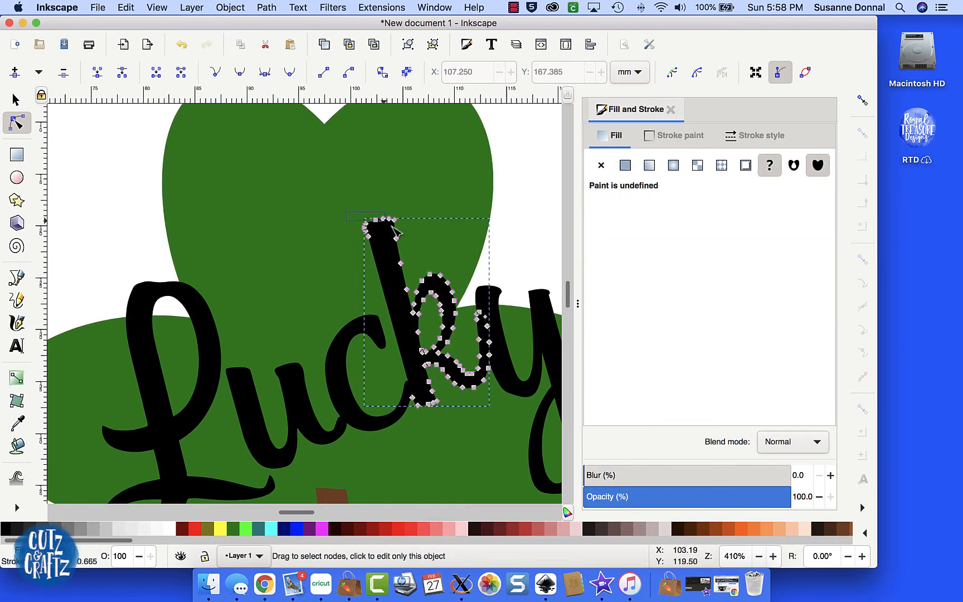
mouse_move(362, 213)
mouse_down()
mouse_move(420, 263)
mouse_move(391, 207)
mouse_up()
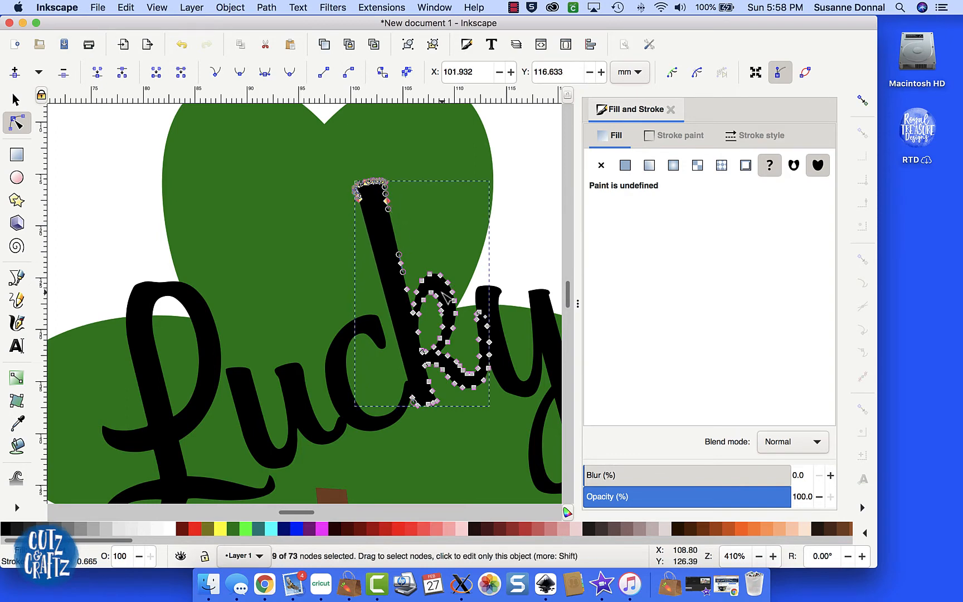
scroll(424, 412, down, 5)
scroll(424, 413, right, 3)
click(424, 418)
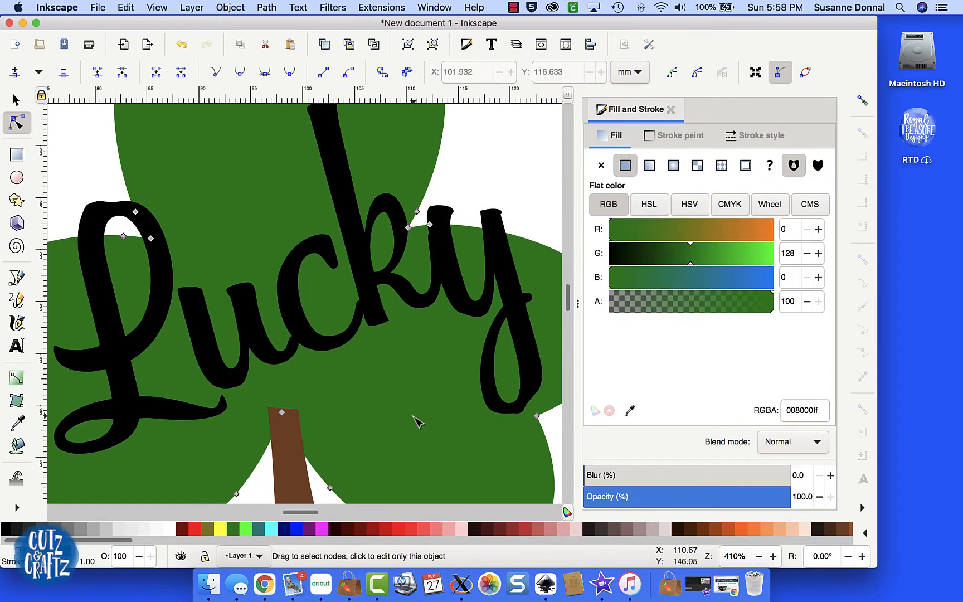
- Select all five letters of "Lucky" and merge them into a single path with Union
key(minus)
key(minus)
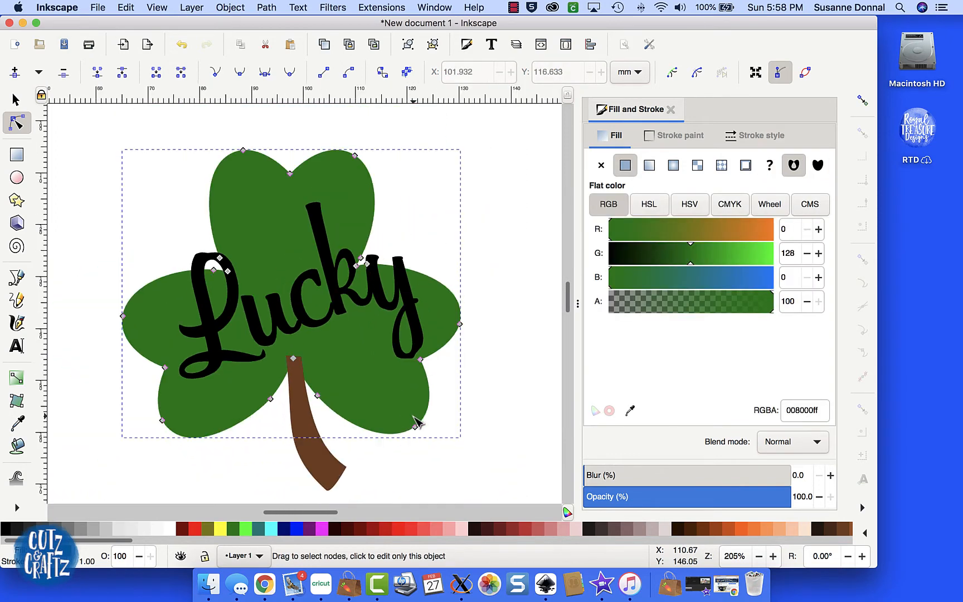
key(s)
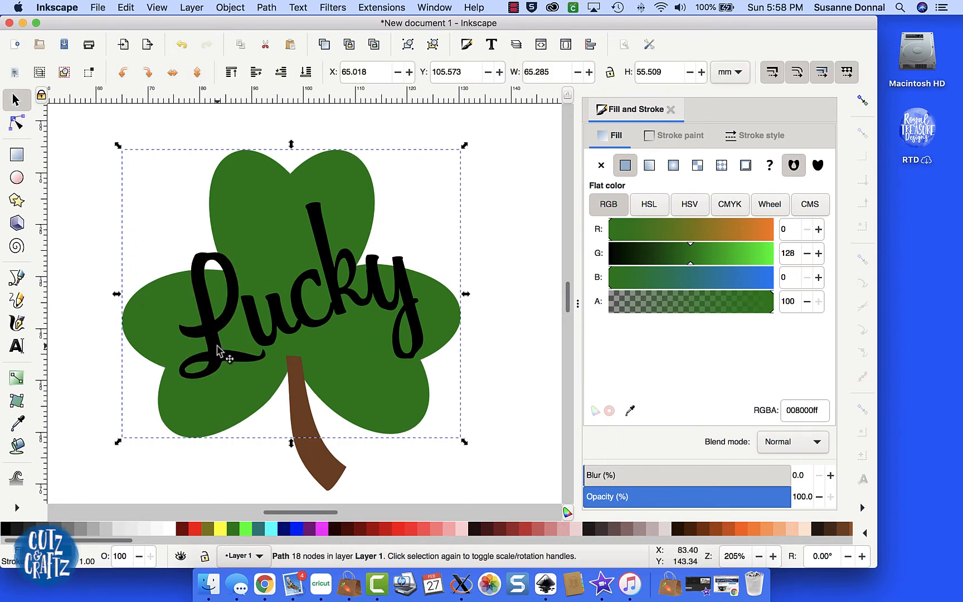
click(219, 351)
shift+click(284, 328)
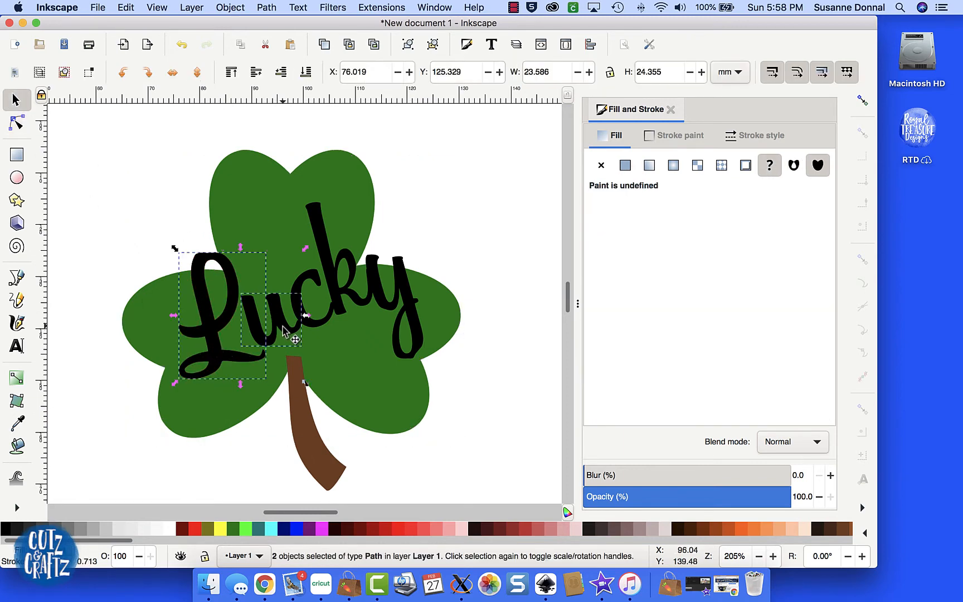
shift+click(318, 323)
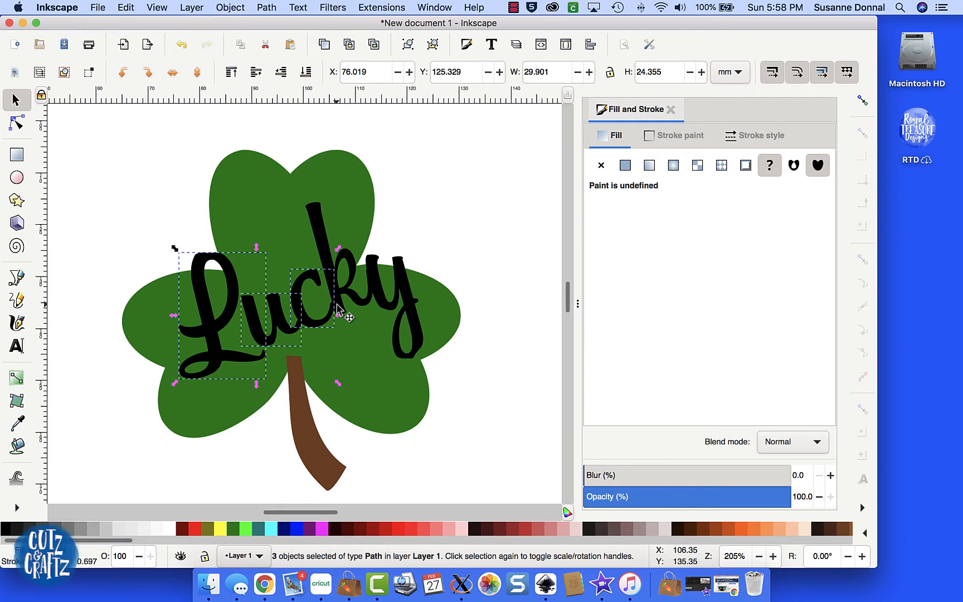
shift+click(328, 231)
shift+click(383, 301)
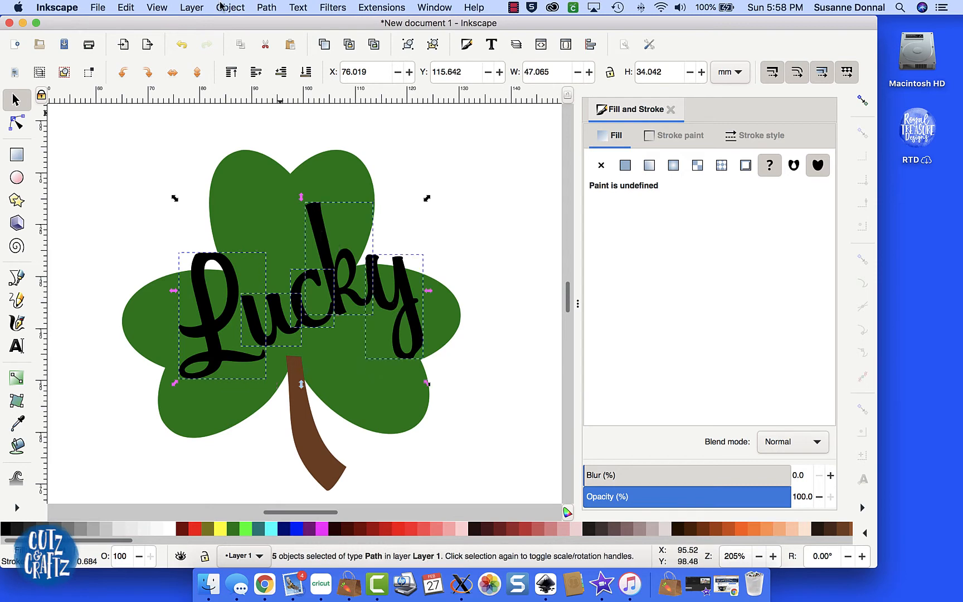
click(256, 9)
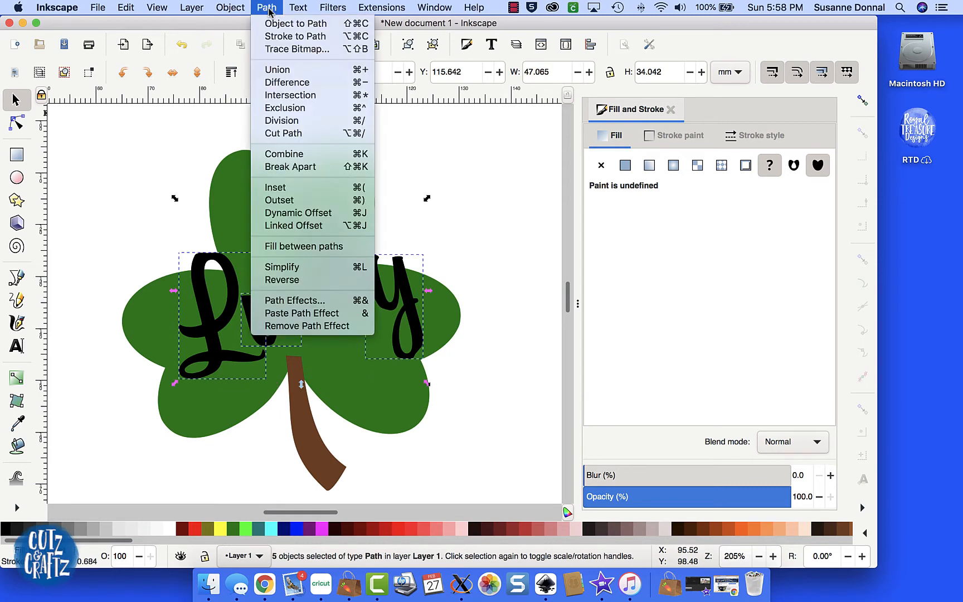
click(273, 77)
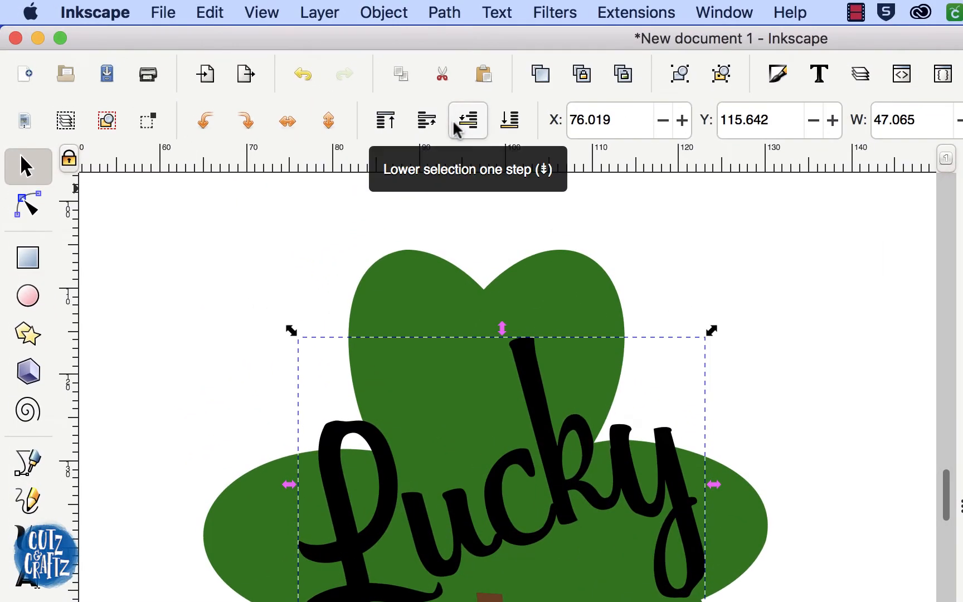
- Duplicate the merged "Lucky" and give the copy a yellow ffff00 fill with an alpha of 64
click(210, 13)
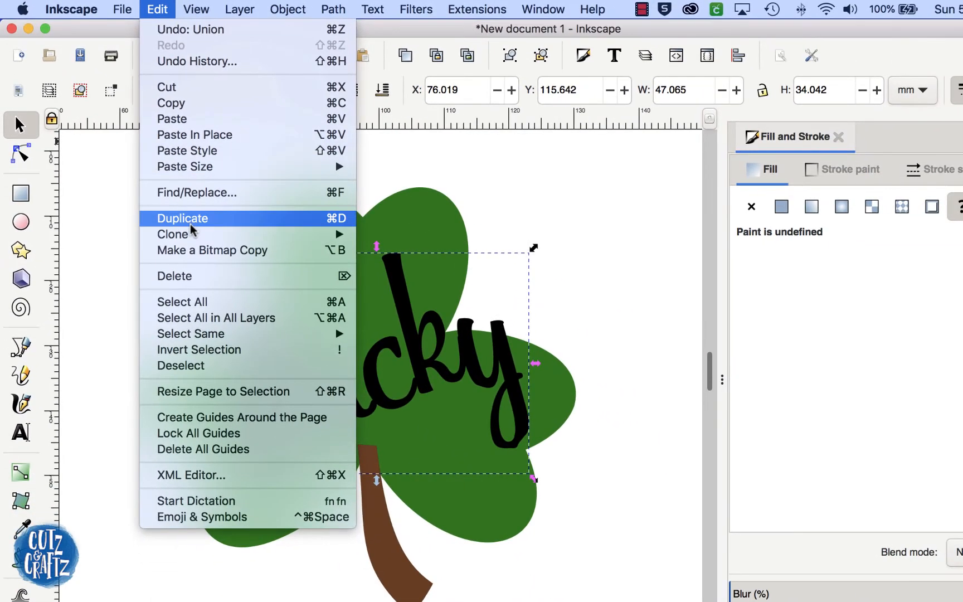
click(191, 222)
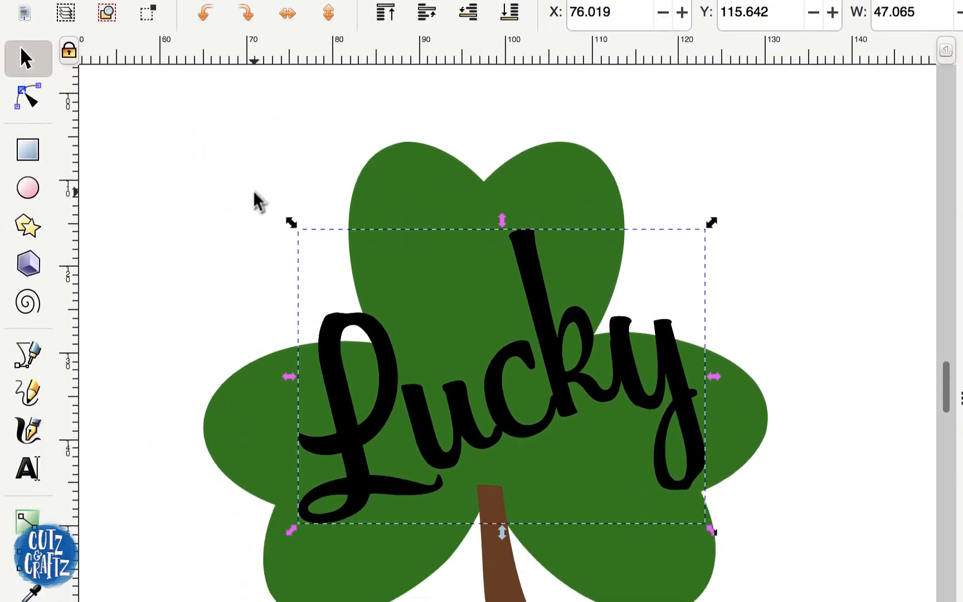
click(369, 483)
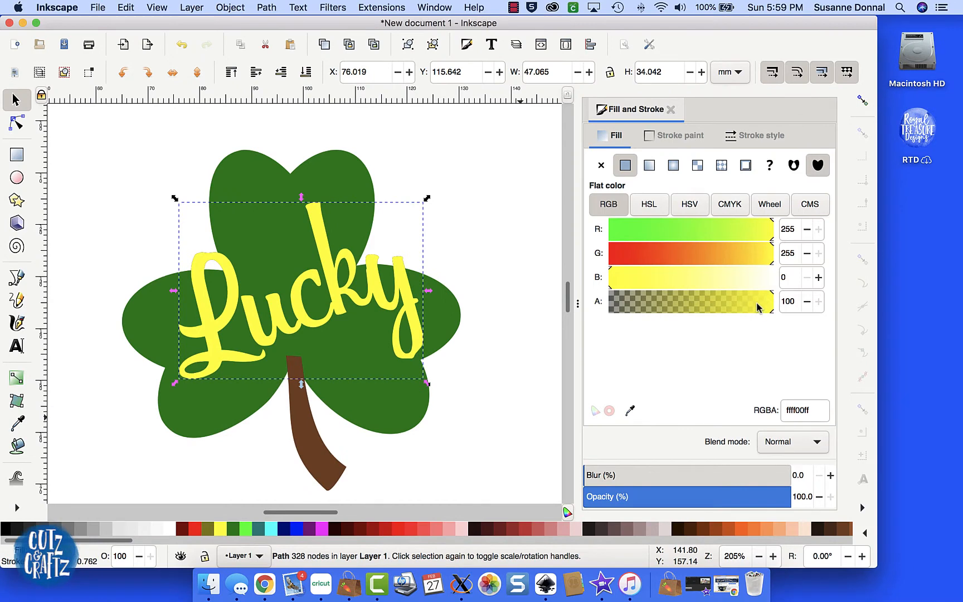
drag(757, 308, 734, 310)
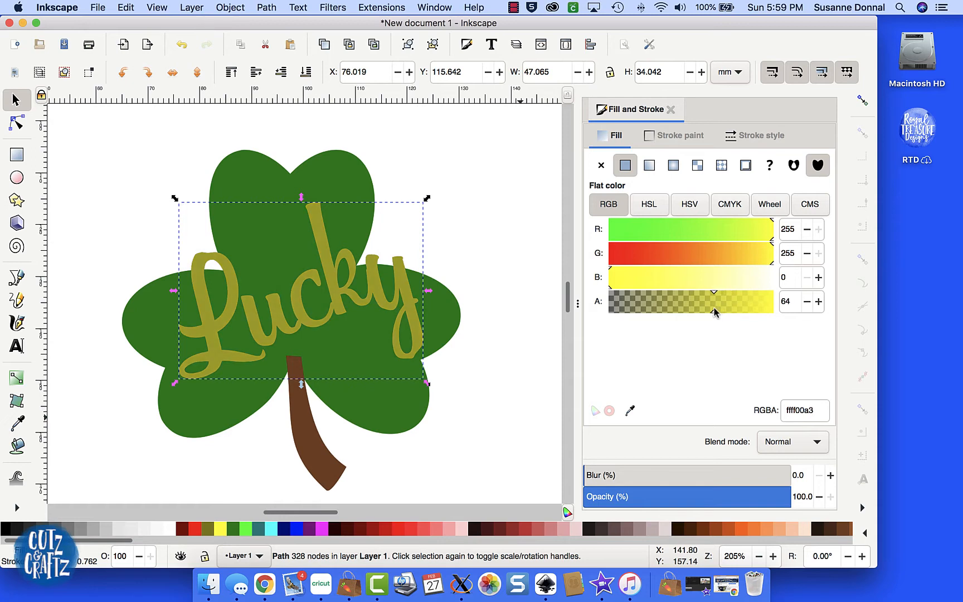
- Apply a Dynamic Offset to the yellow copy of "Lucky" and expand it outward by about 2 pt
click(272, 9)
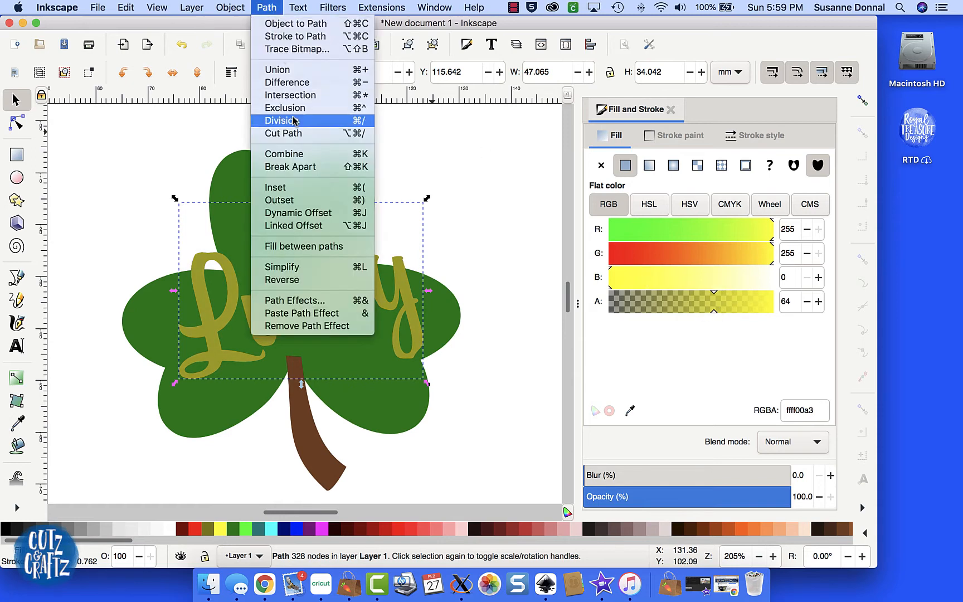
click(309, 216)
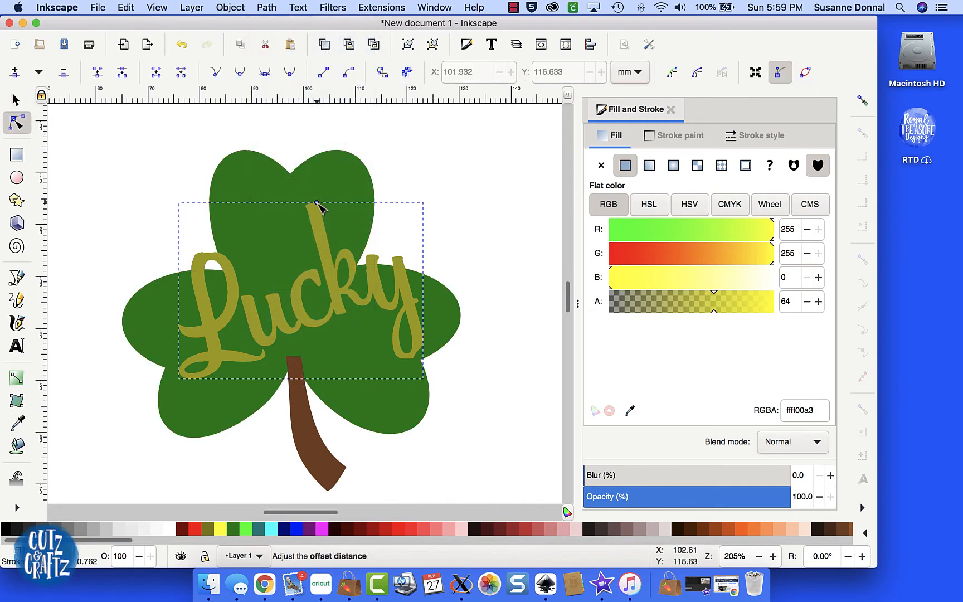
drag(317, 202, 317, 199)
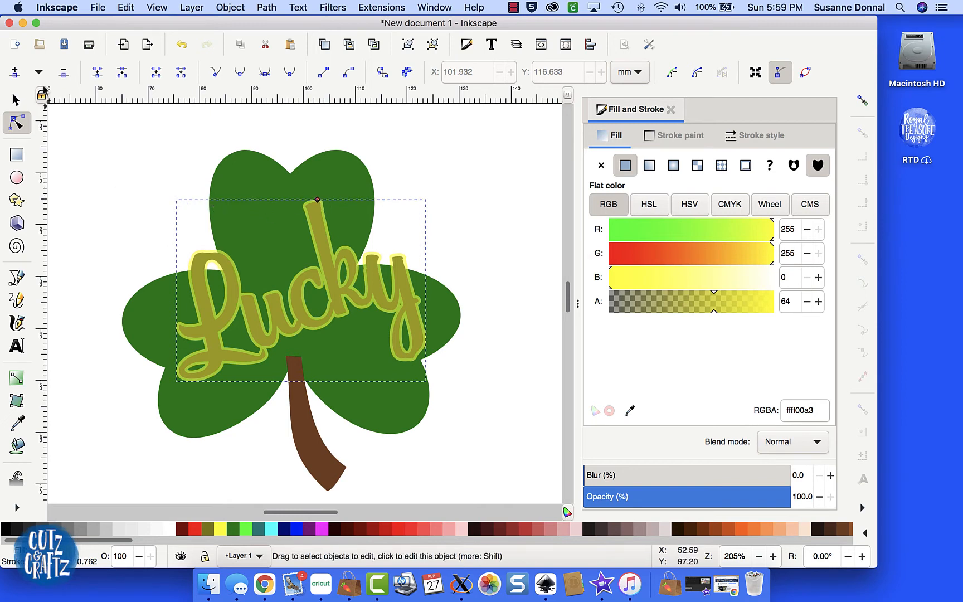
click(16, 100)
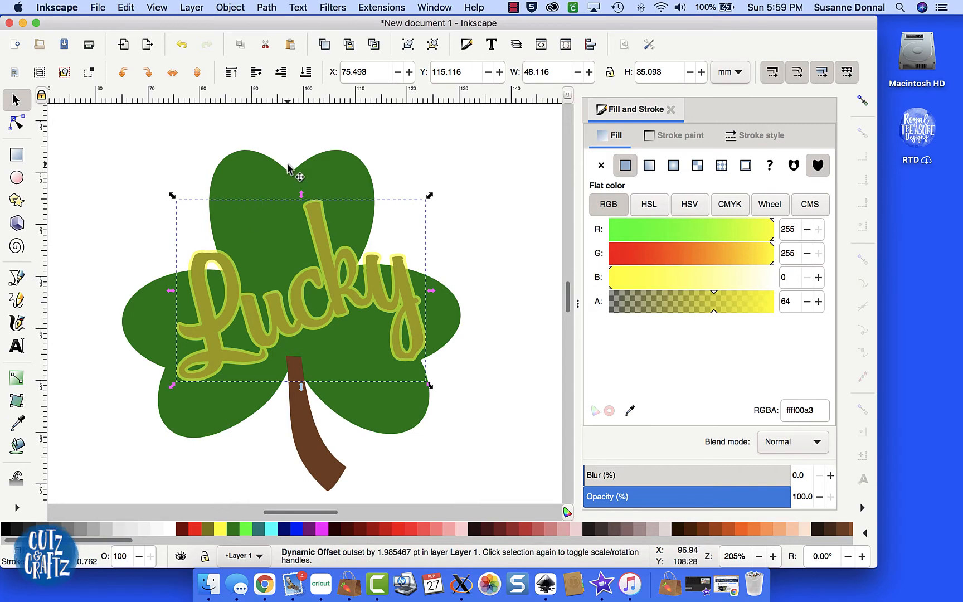
- Try cutting the yellow offset "Lucky" out of the clover with Difference, then undo the cut and clear the selection
key(shift)
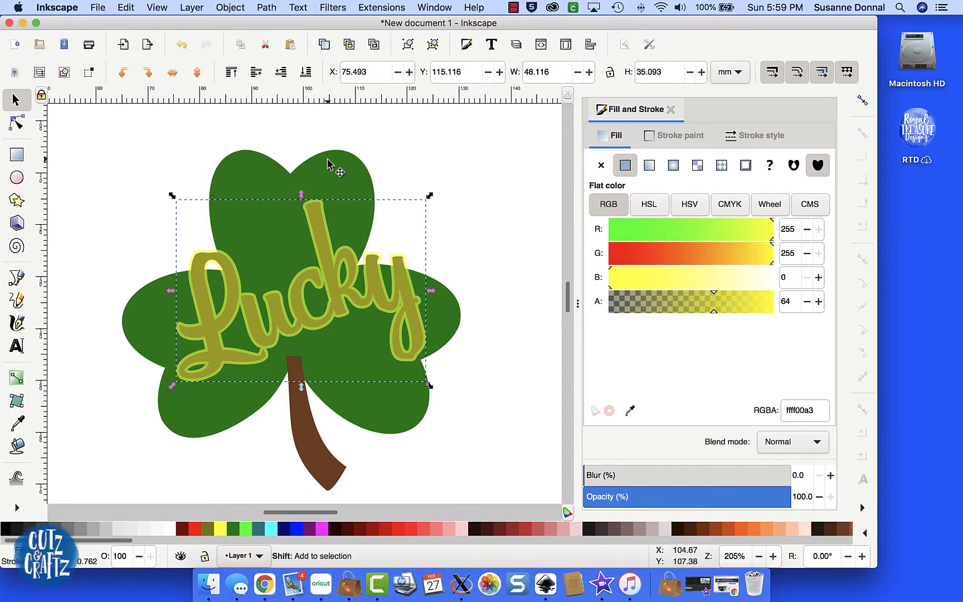
shift+click(329, 162)
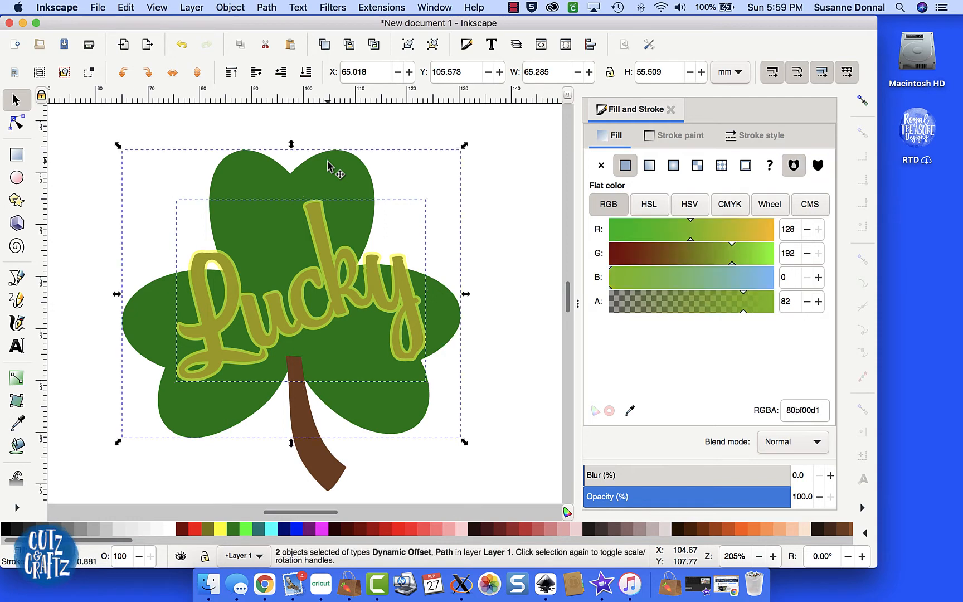
click(262, 8)
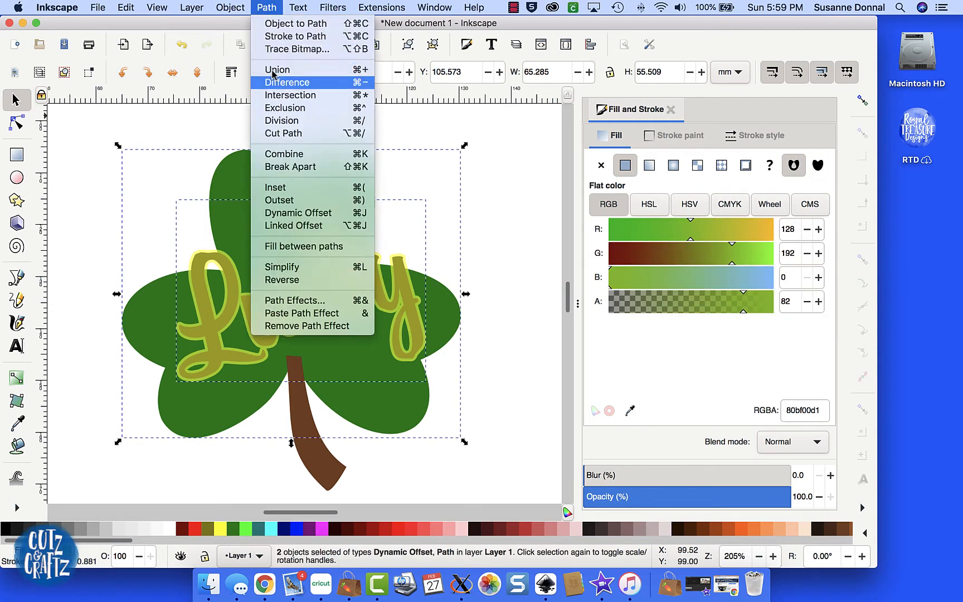
click(287, 83)
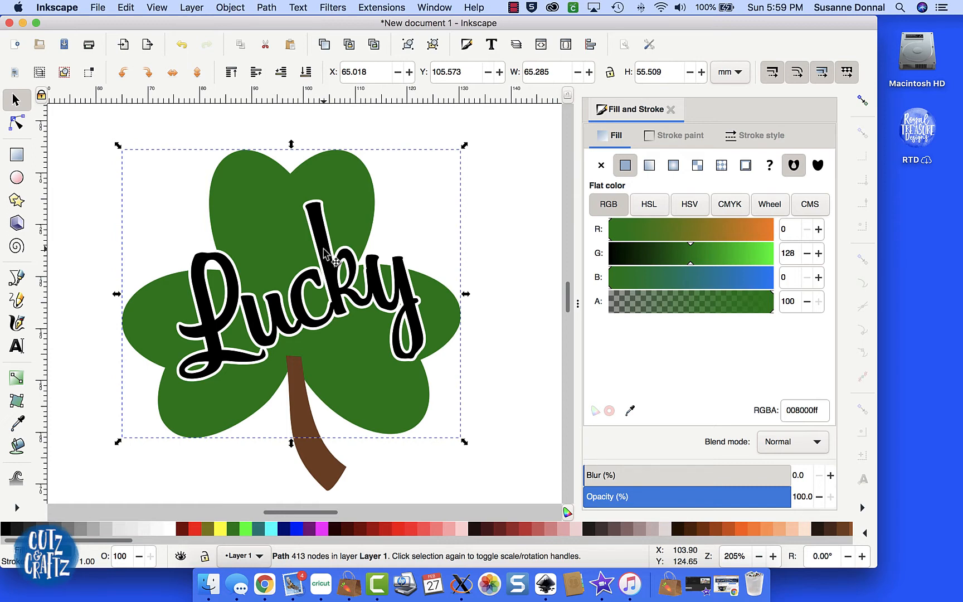
key(super+z)
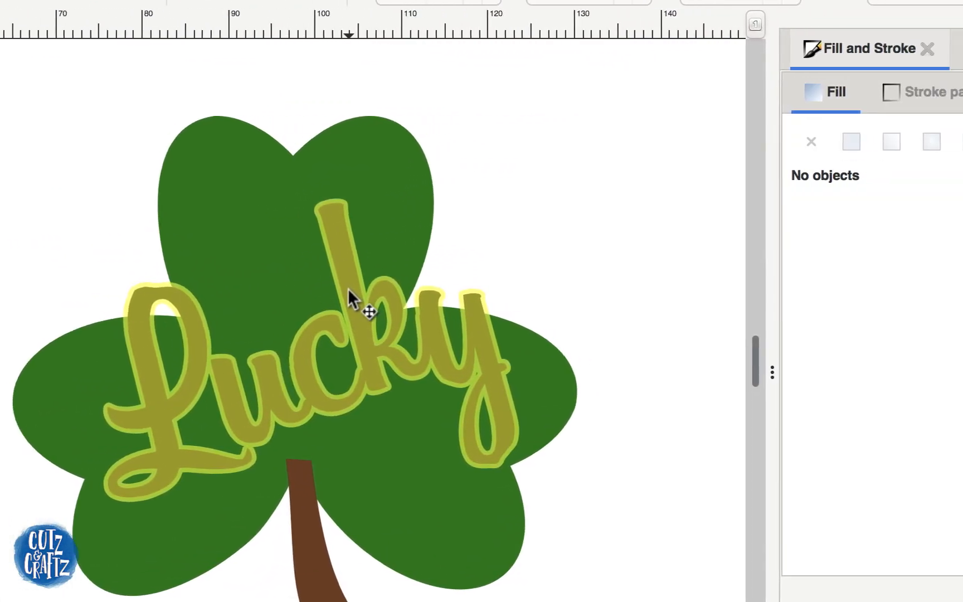
click(365, 262)
click(554, 256)
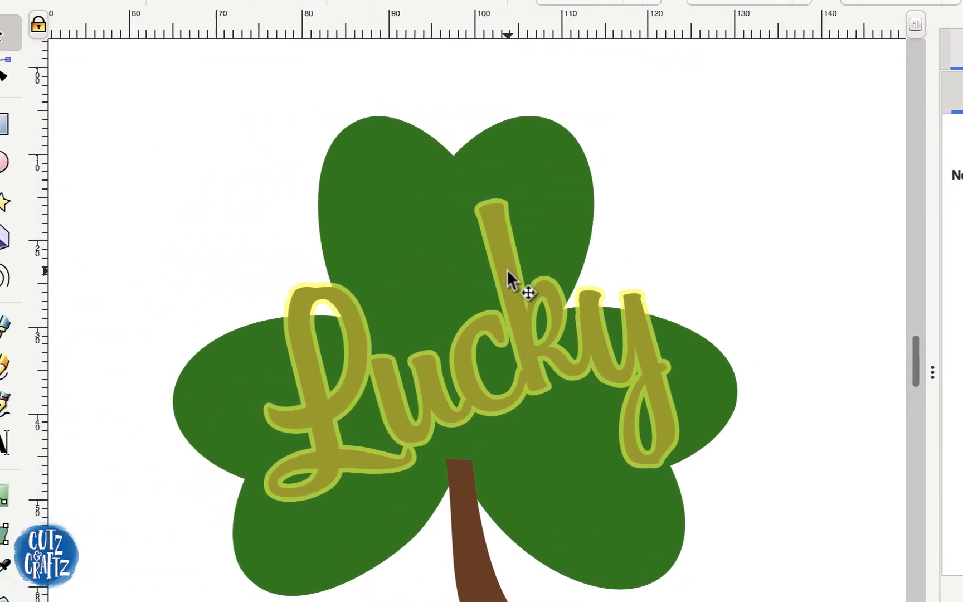
- Duplicate the yellow offset "Lucky" and recolor the copy orange
click(323, 270)
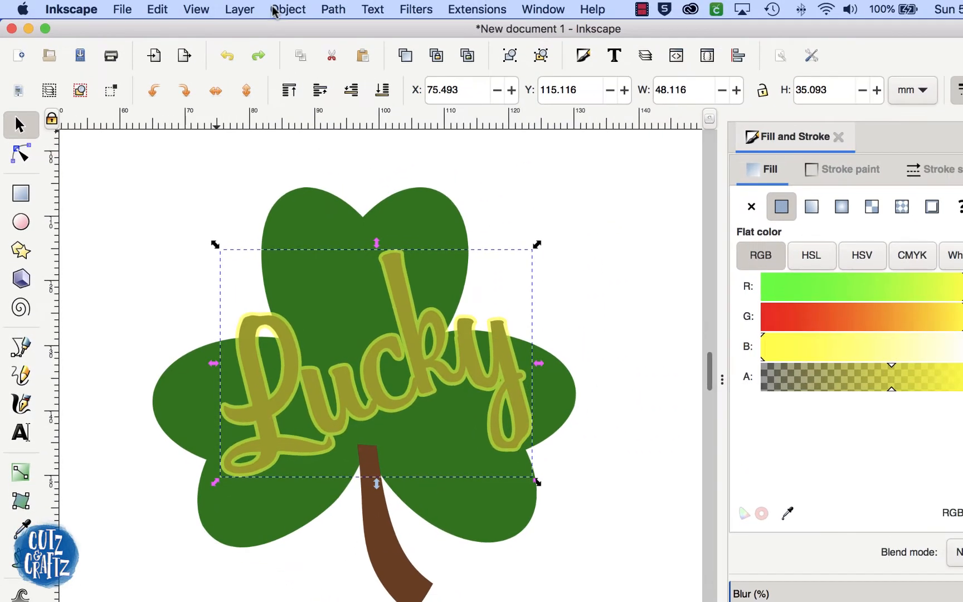
click(146, 9)
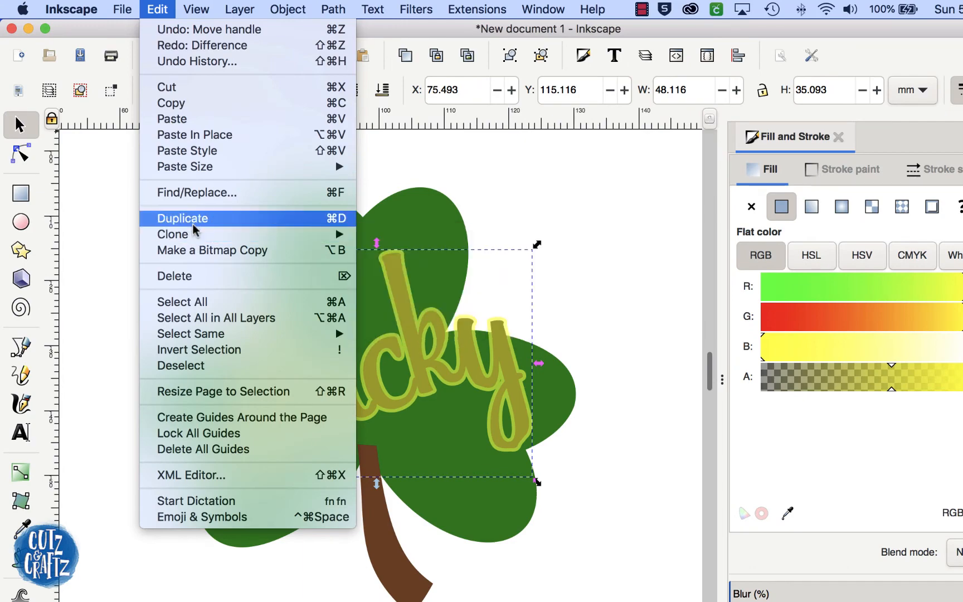
click(194, 220)
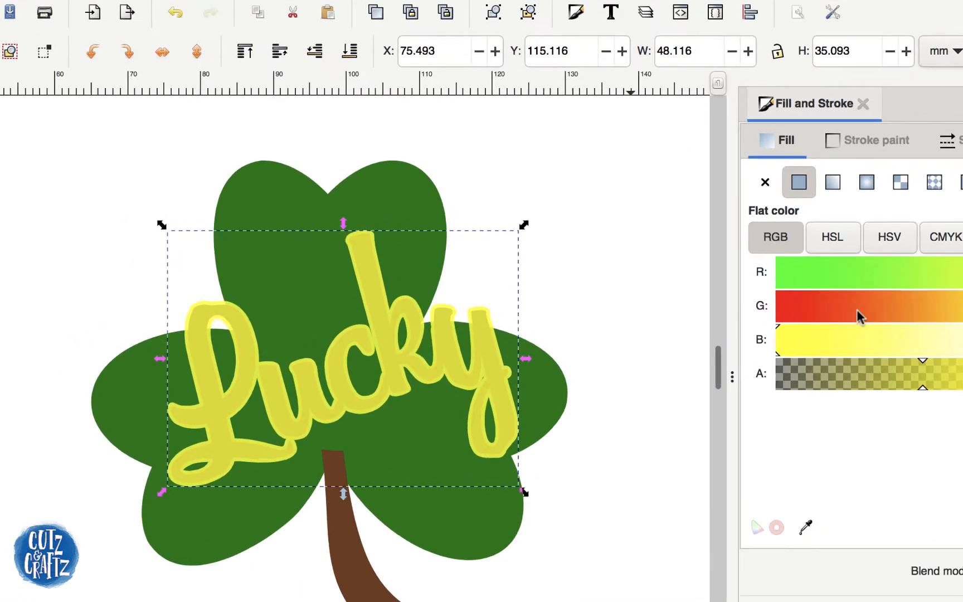
click(833, 324)
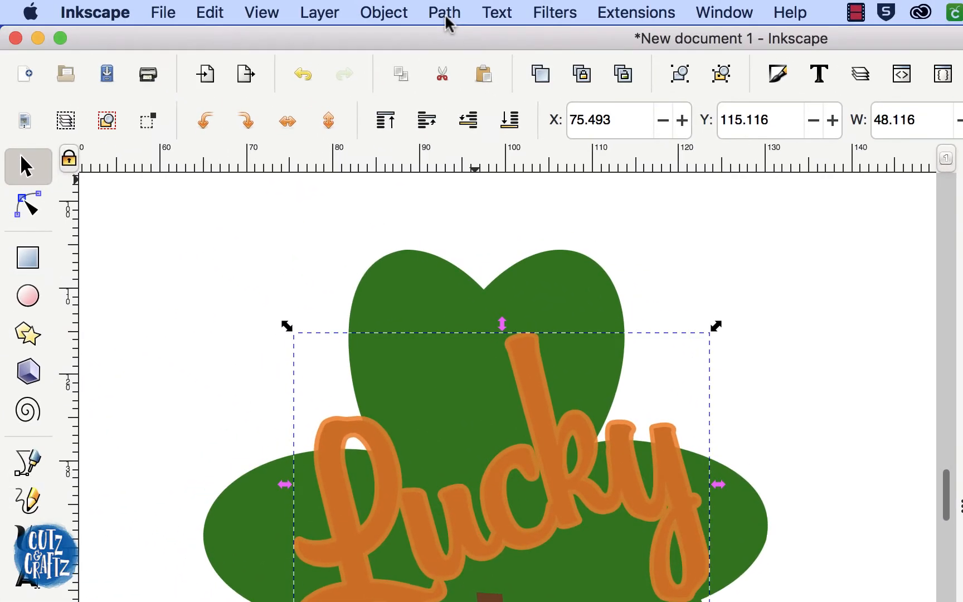
- Apply a Dynamic Offset to the orange copy of "Lucky" and expand it outward to a width of about 49.1 mm
click(444, 13)
click(509, 355)
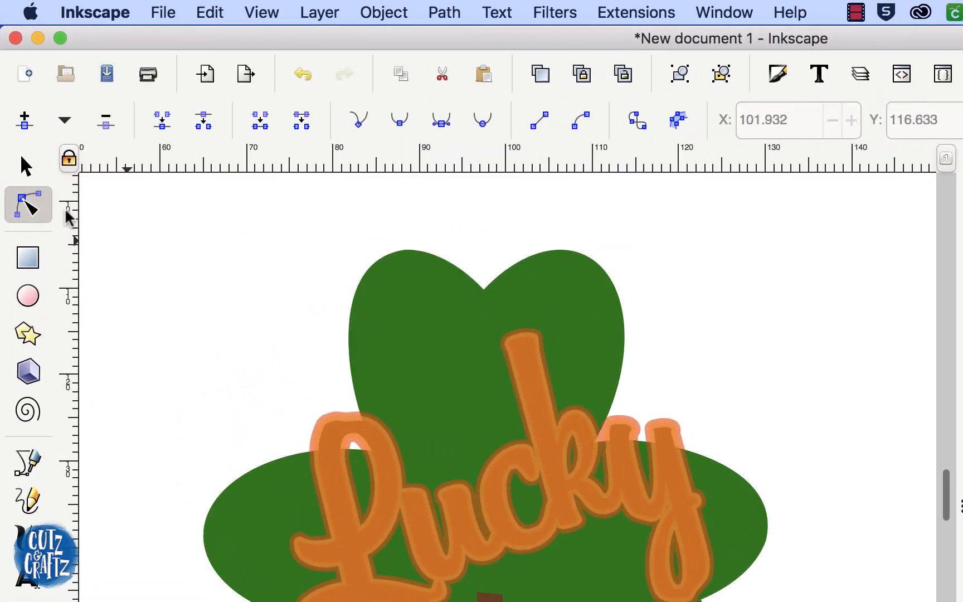
click(26, 166)
- Cut the enlarged orange "Lucky" offset out of the green clover with Difference
click(334, 441)
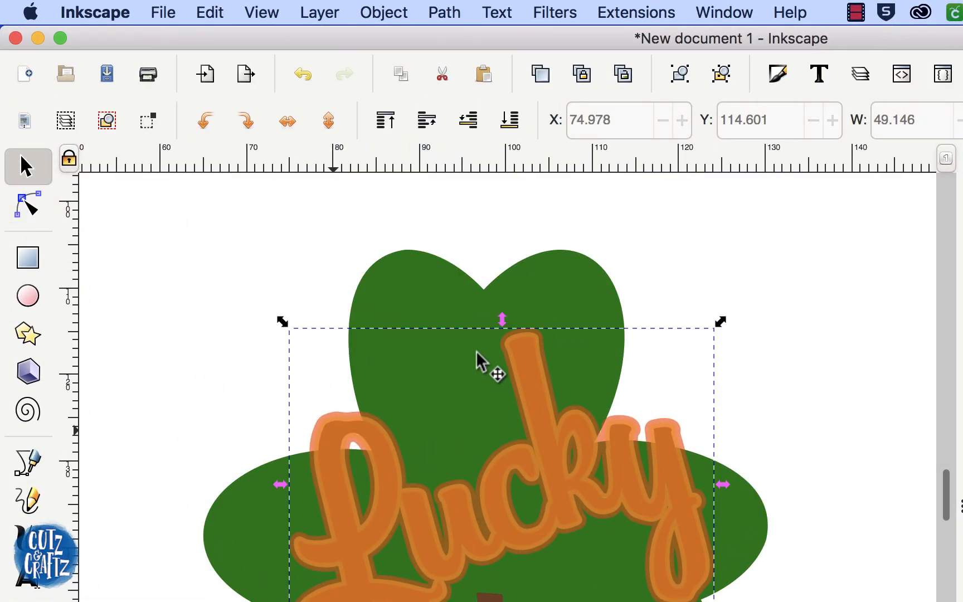
shift+click(478, 303)
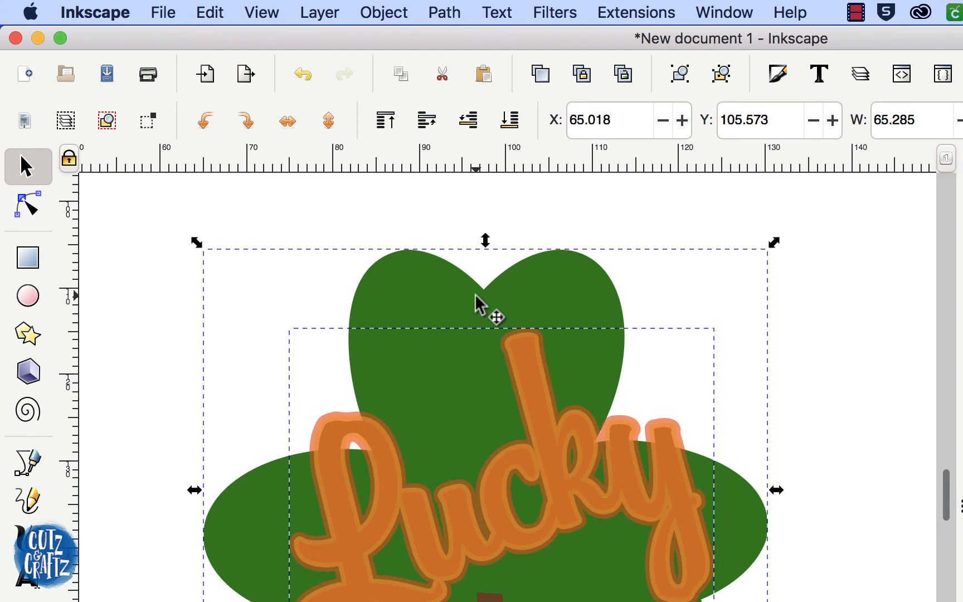
click(445, 12)
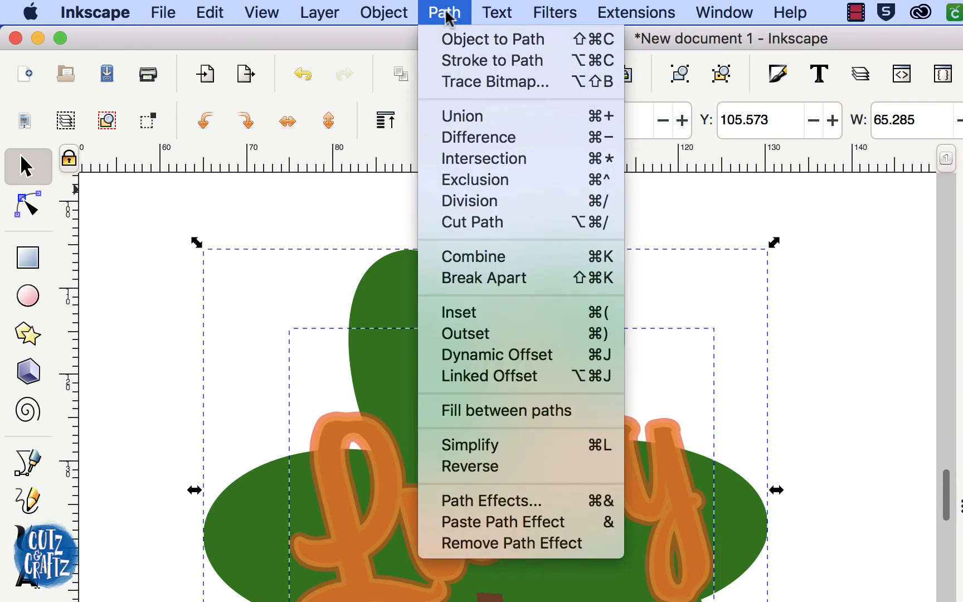
click(472, 140)
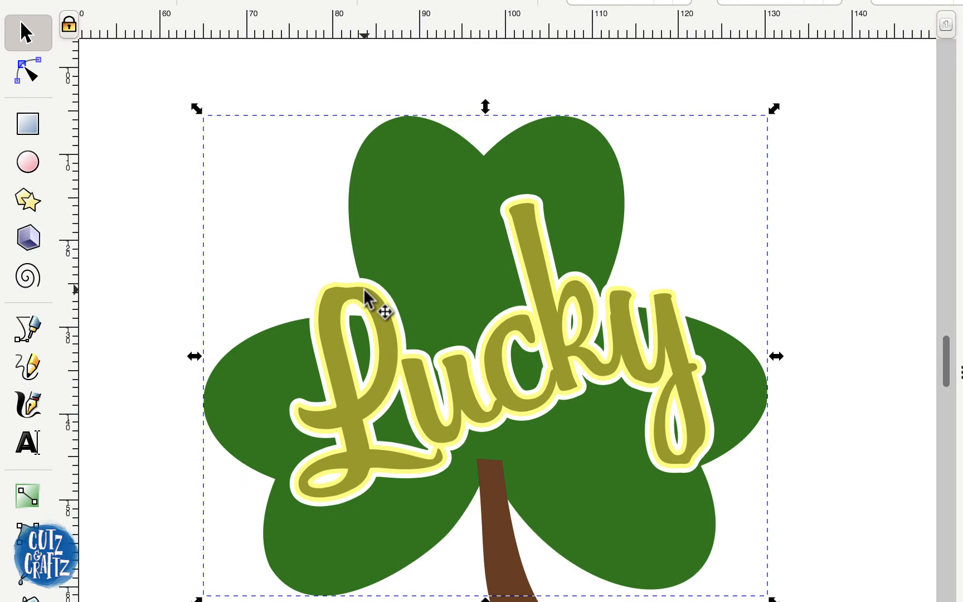
- Lower the yellow offset behind the black "Lucky" and cut the black lettering out of it with Difference
click(350, 308)
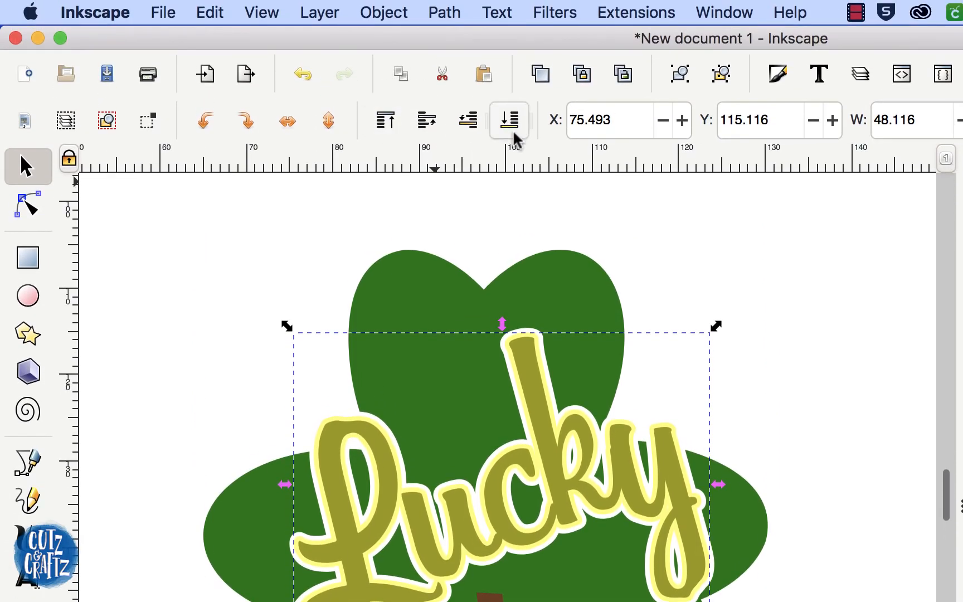
click(509, 133)
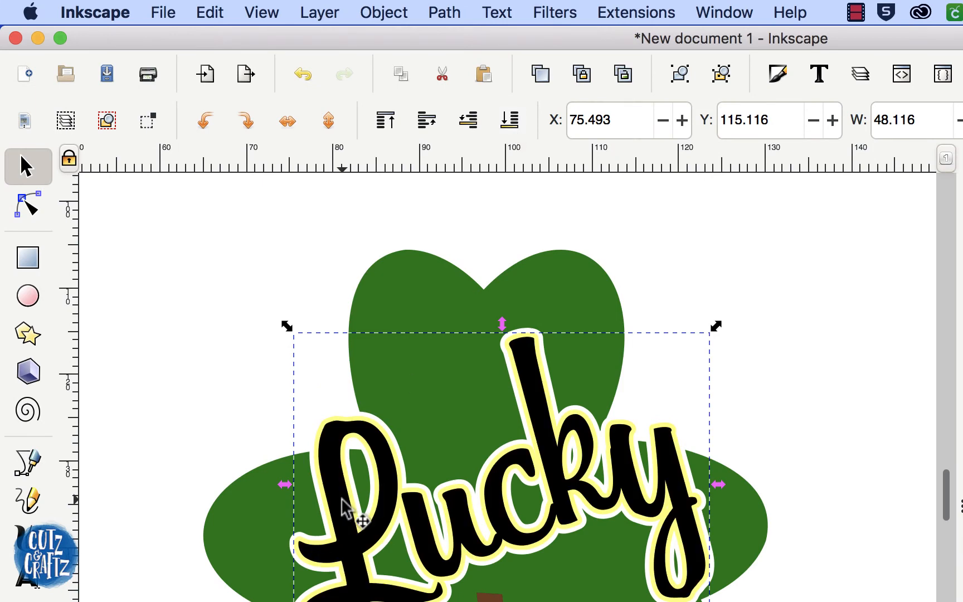
key(plus)
key(plus)
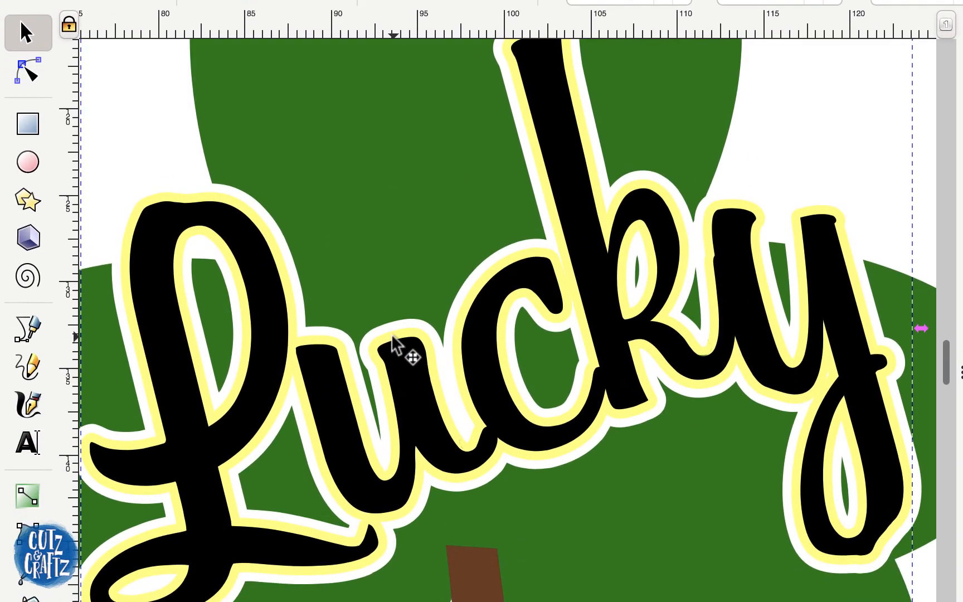
click(392, 338)
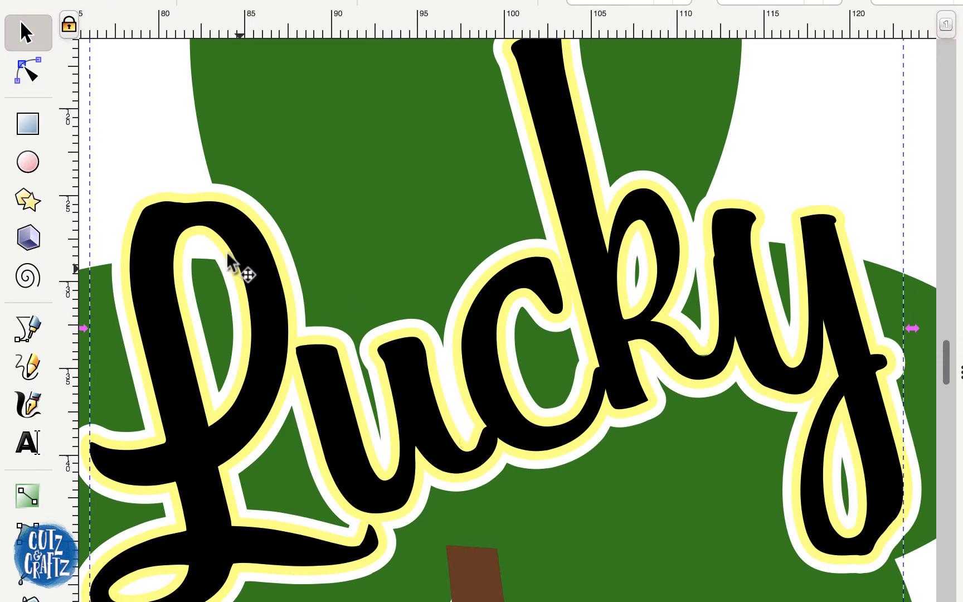
scroll(94, 456, left, 5)
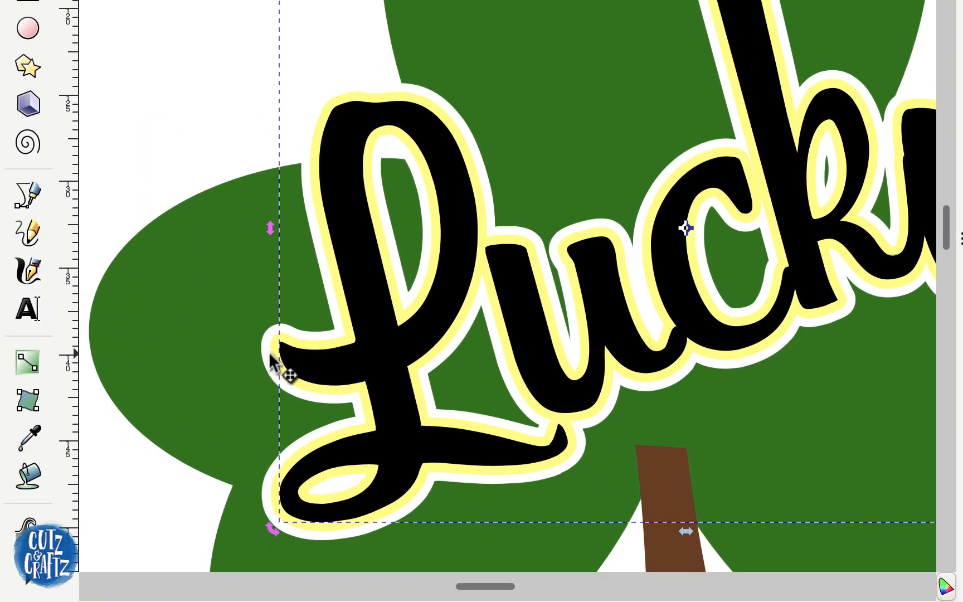
click(272, 358)
scroll(262, 355, up, 2)
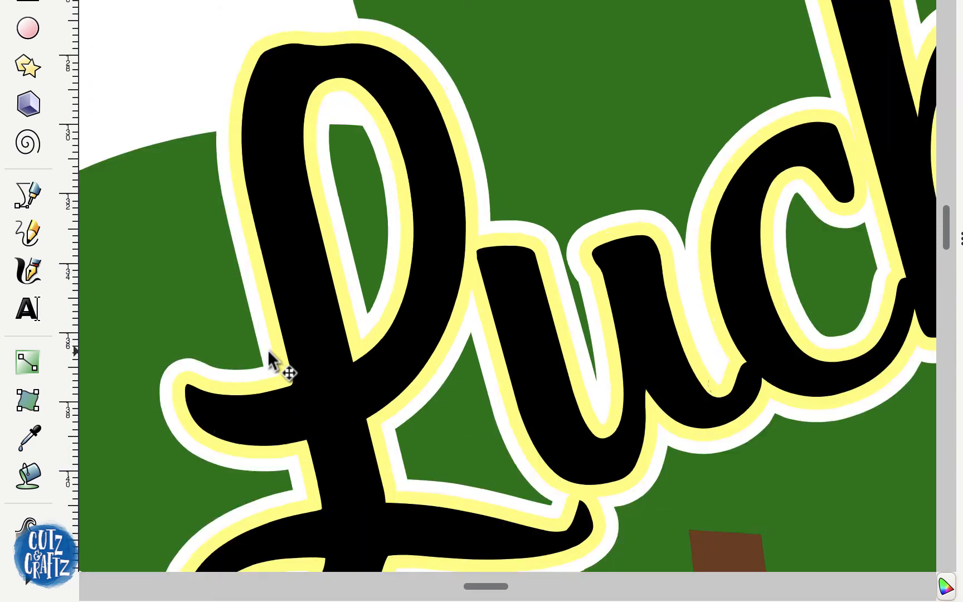
scroll(250, 352, up, 1)
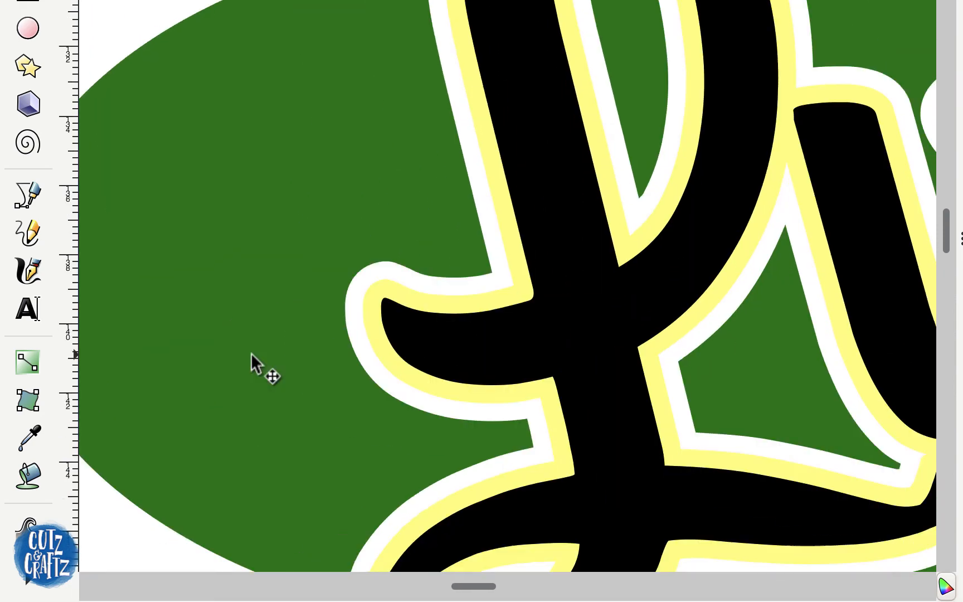
click(361, 318)
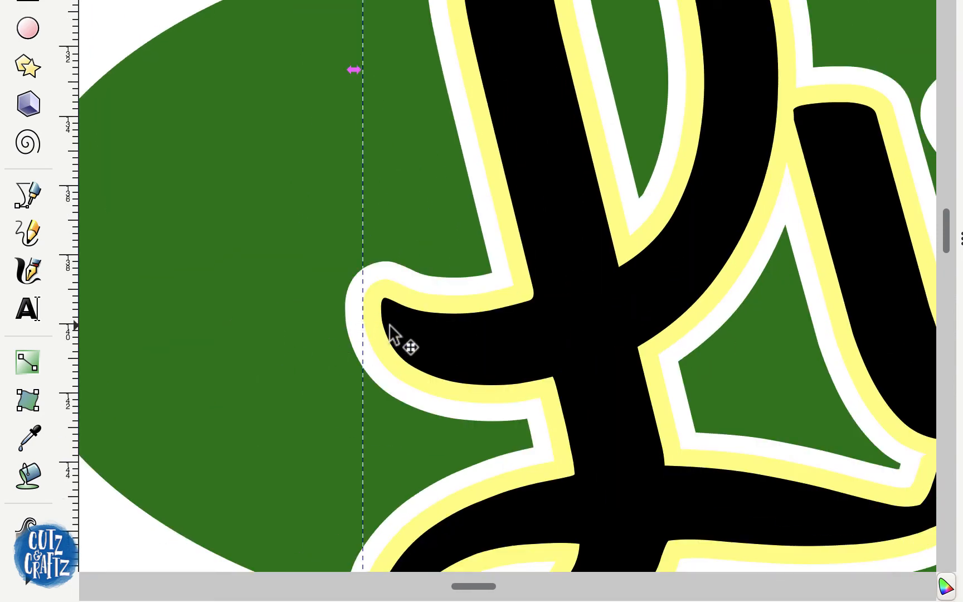
shift+click(441, 344)
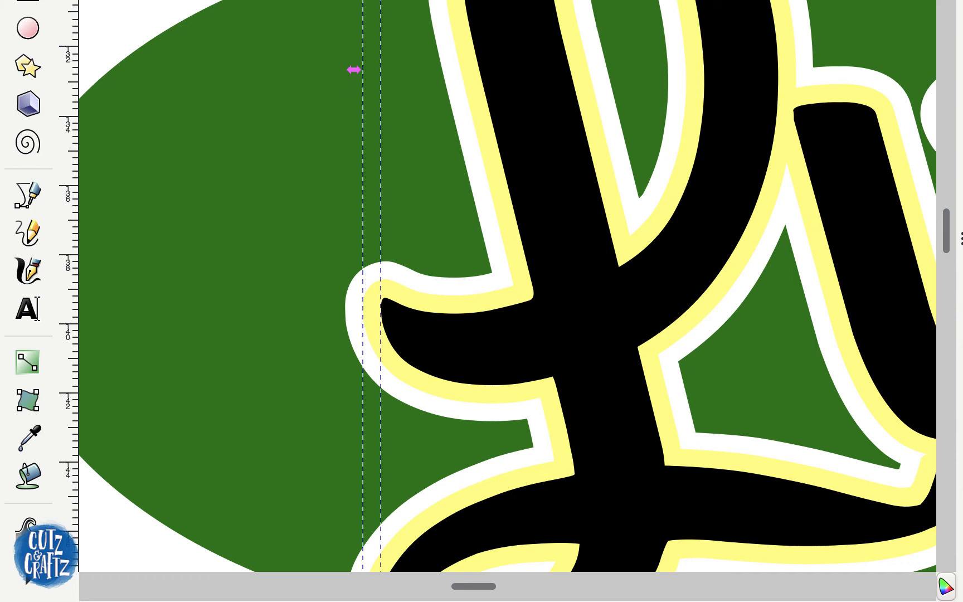
click(443, 11)
click(495, 140)
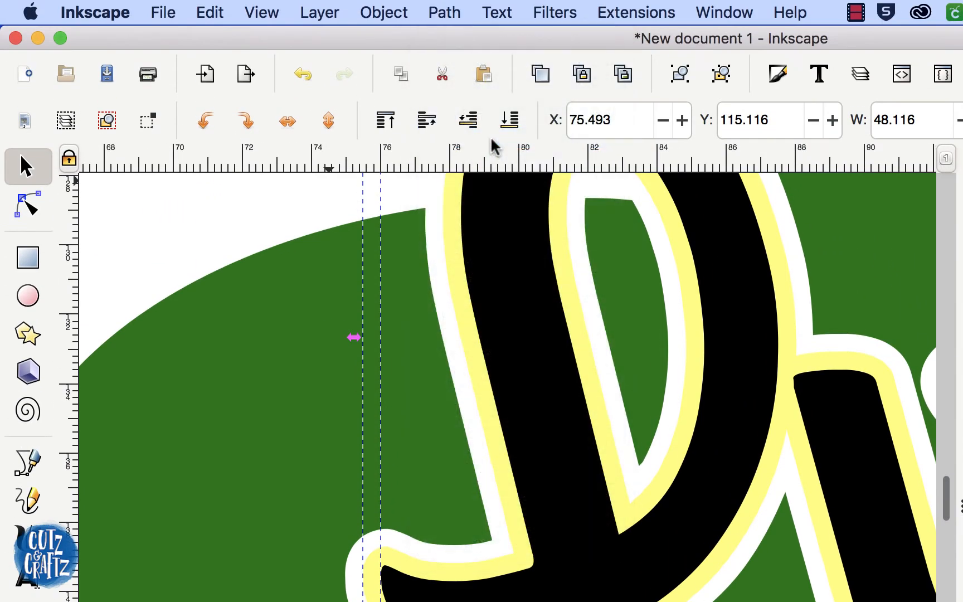
- Recolor the yellow "Lucky" outline blue (#0000FF)
key(minus)
key(minus)
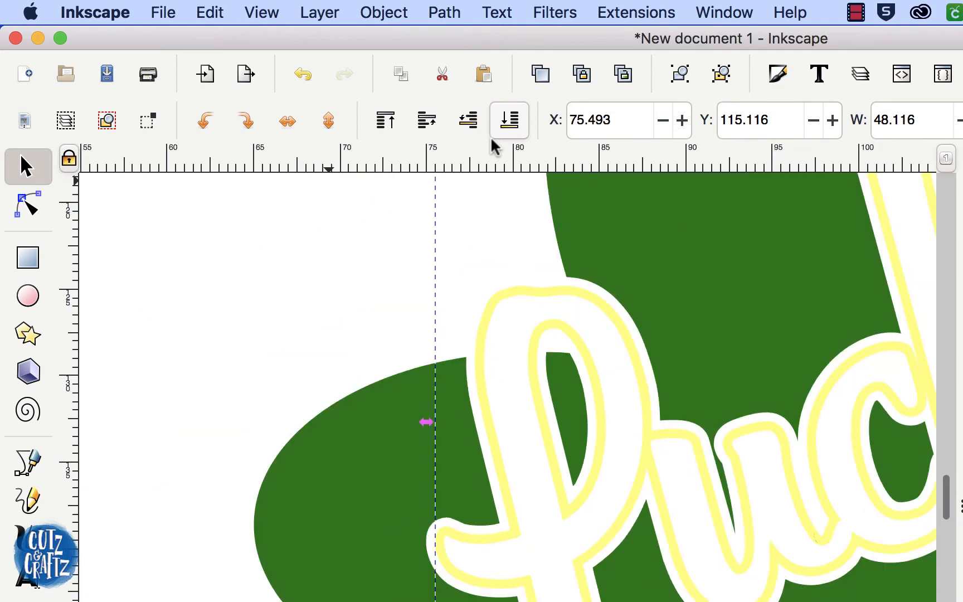
key(minus)
key(minus)
key(minus)
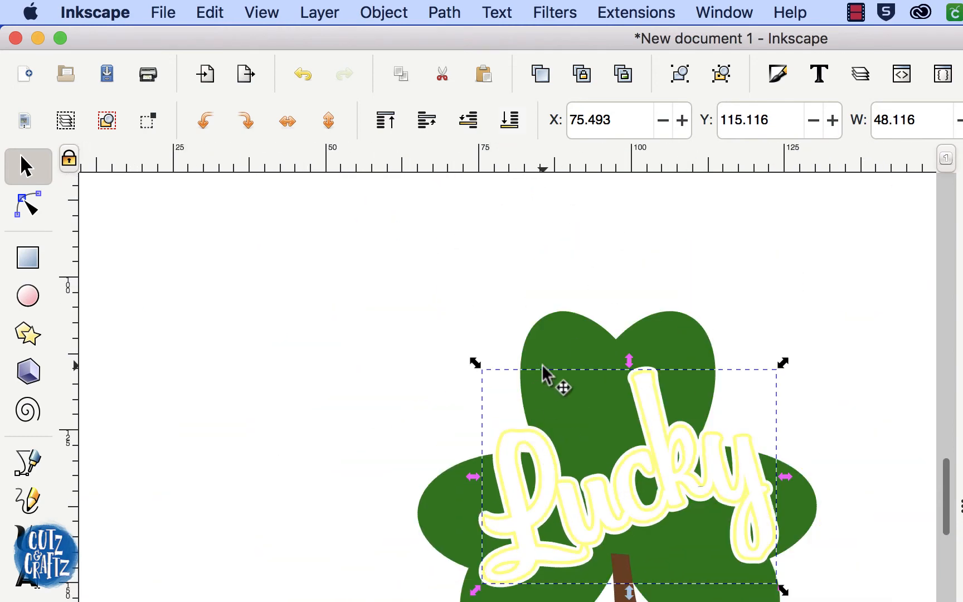
shift+click(570, 340)
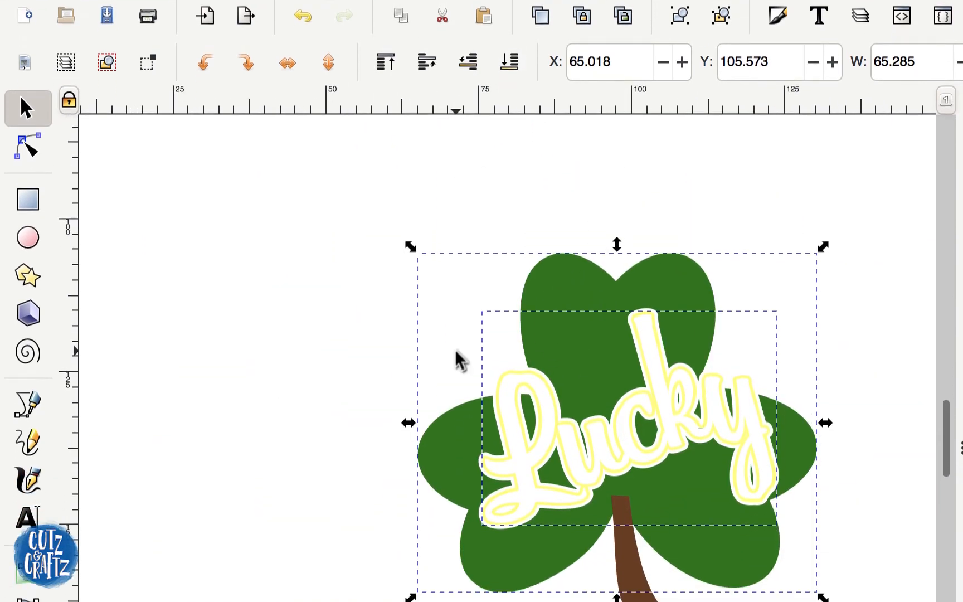
click(357, 379)
click(499, 376)
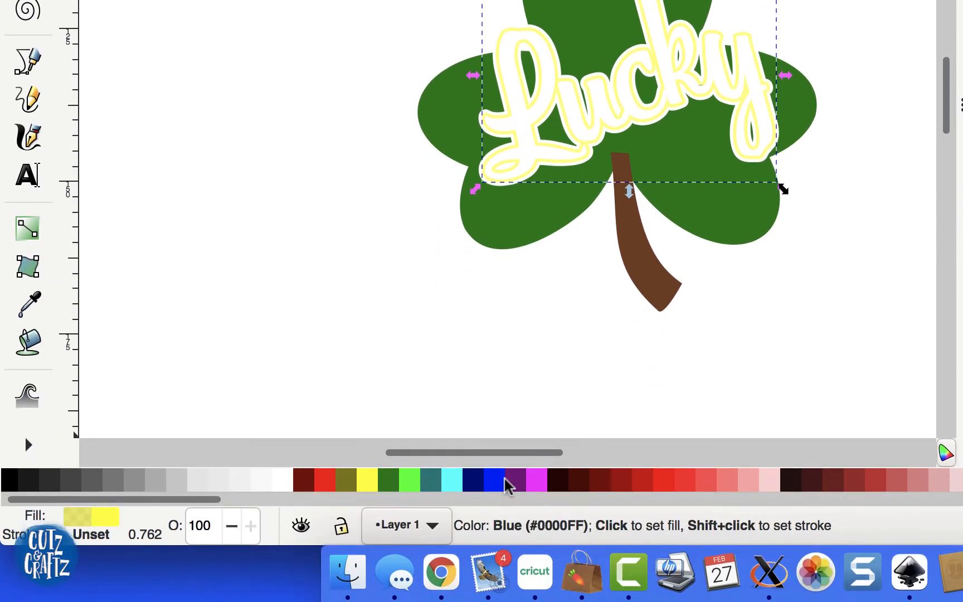
click(497, 483)
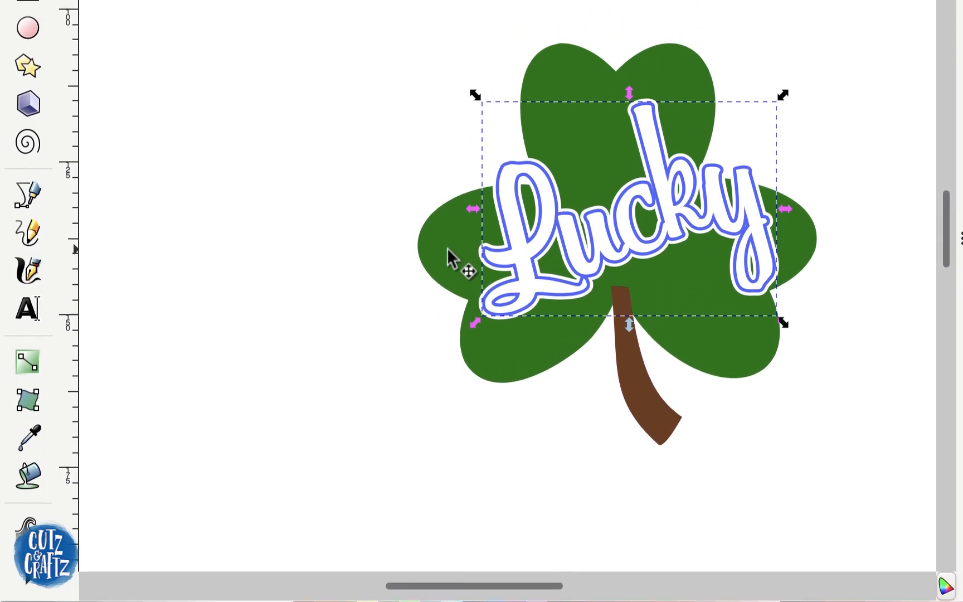
- Merge the "Lucky" outline and the clover with Union and give the result a green 008000 fill with an alpha of 100
shift+click(443, 169)
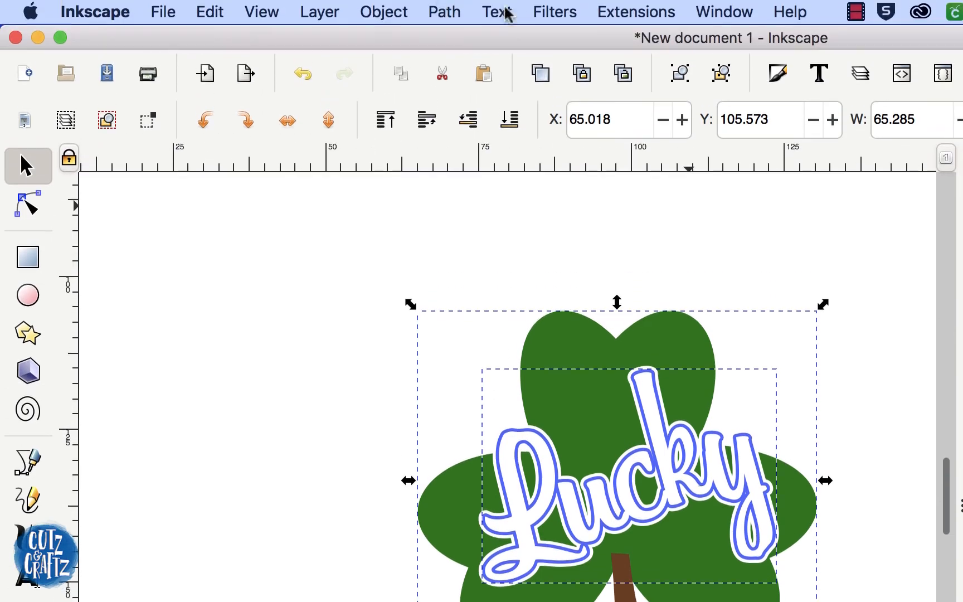
click(444, 12)
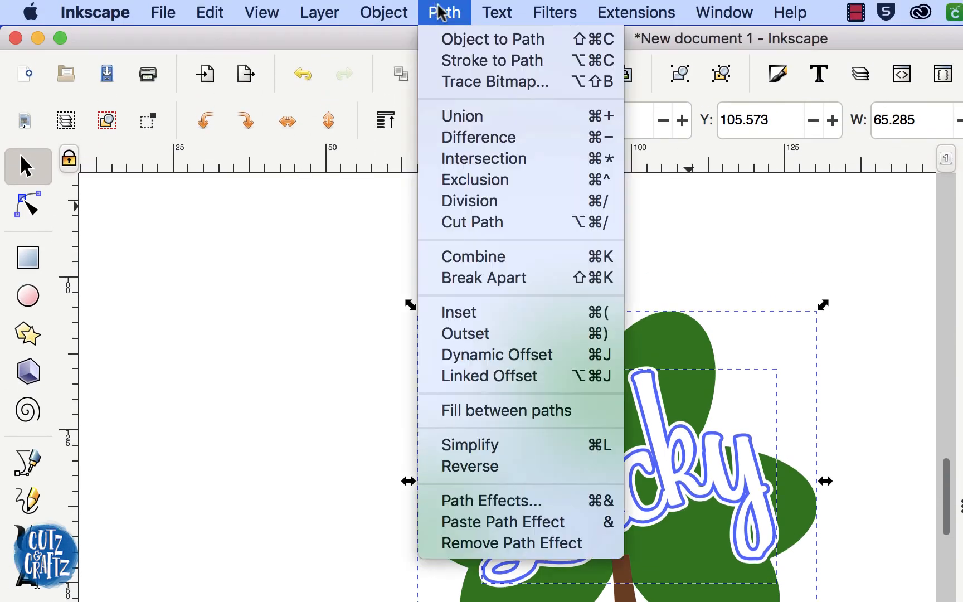
click(460, 116)
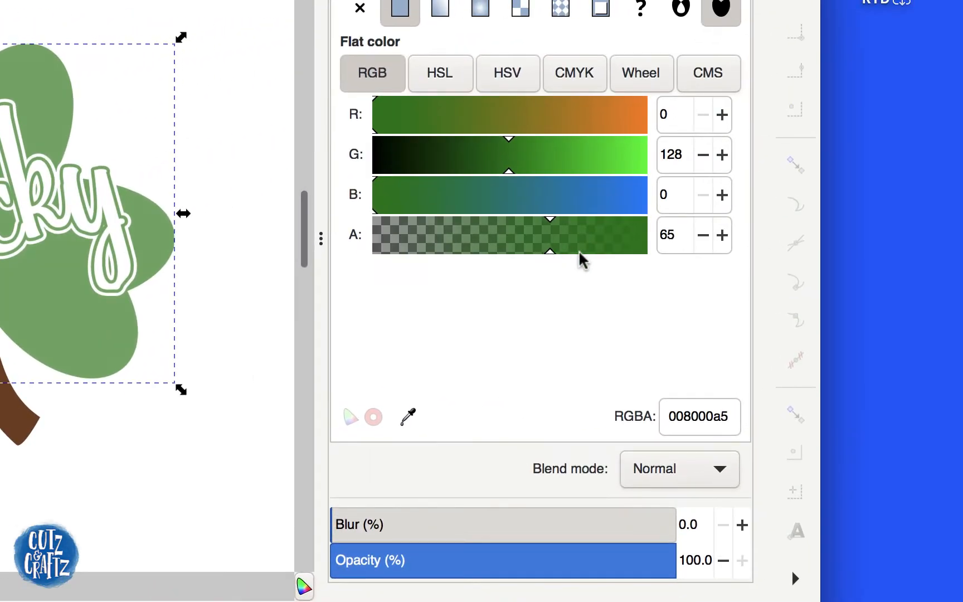
drag(578, 250, 662, 260)
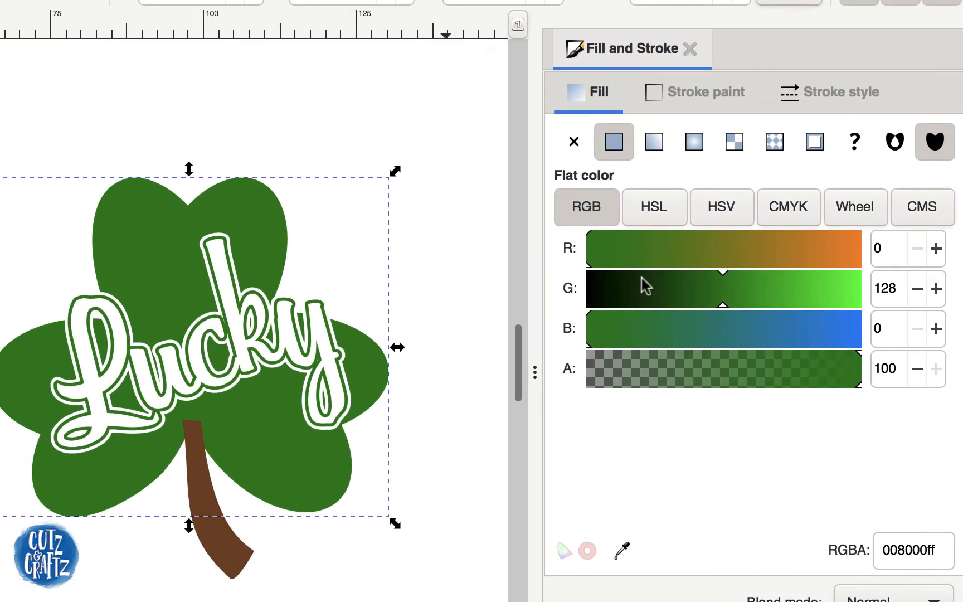
click(503, 270)
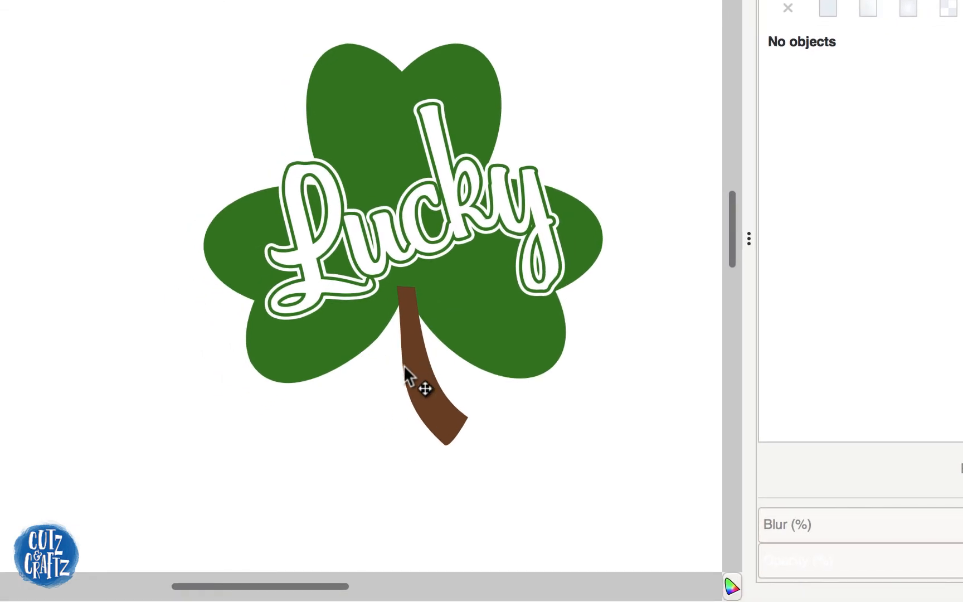
- Merge the brown stem and the green "Lucky" clover into one shape with Union
mouse_move(404, 353)
mouse_down()
mouse_move(404, 370)
mouse_move(404, 354)
mouse_up()
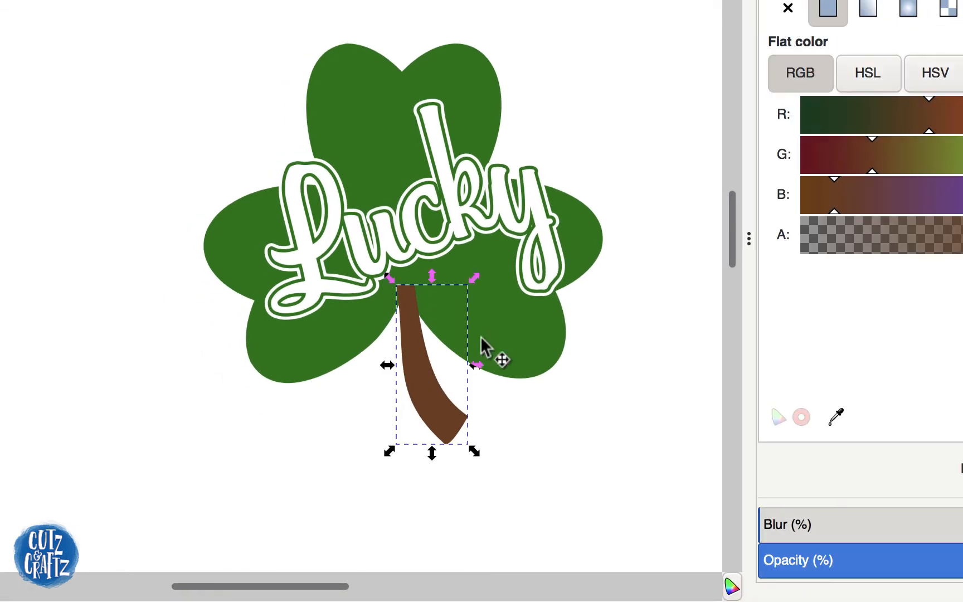
shift+click(510, 336)
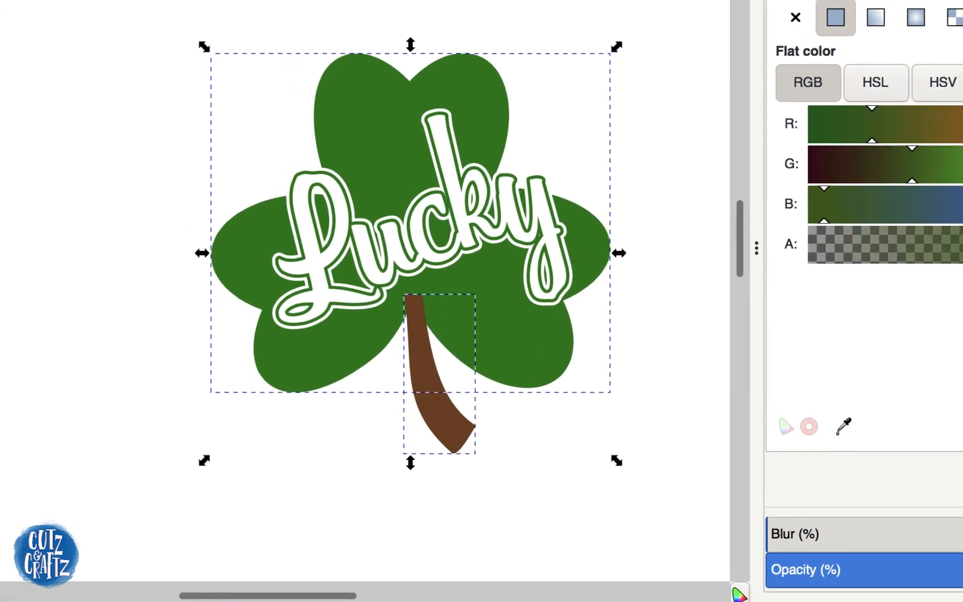
click(444, 13)
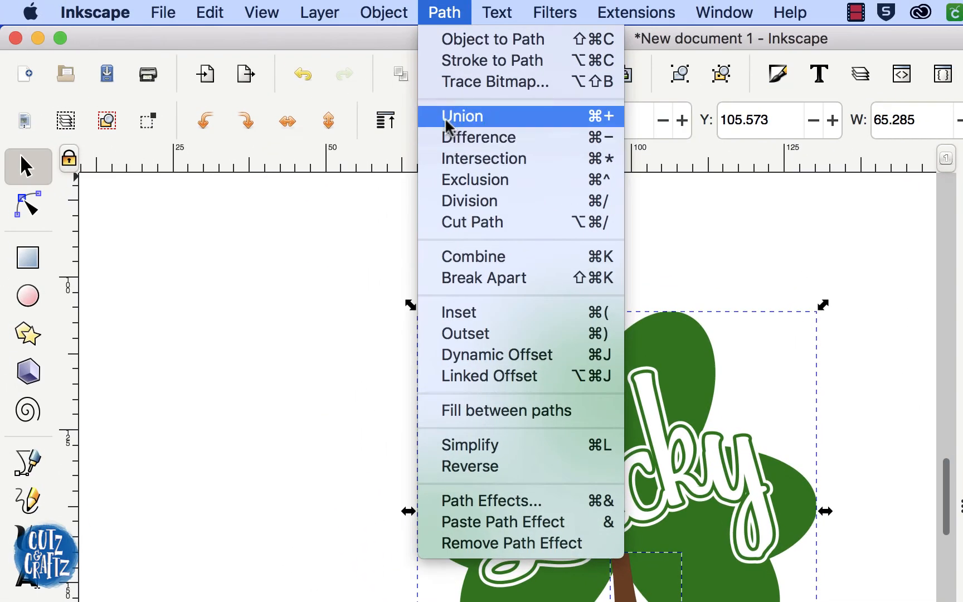
click(446, 120)
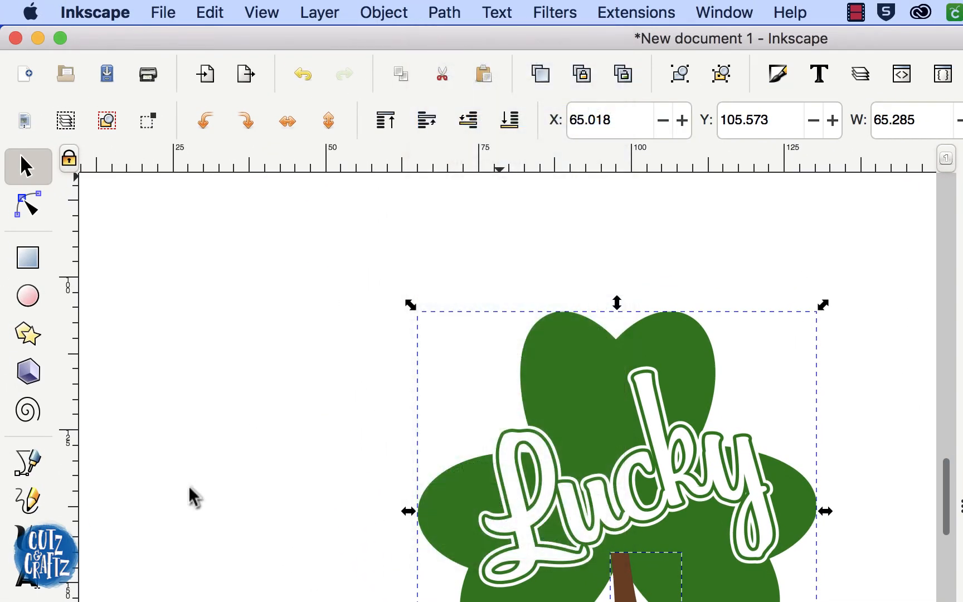
click(189, 487)
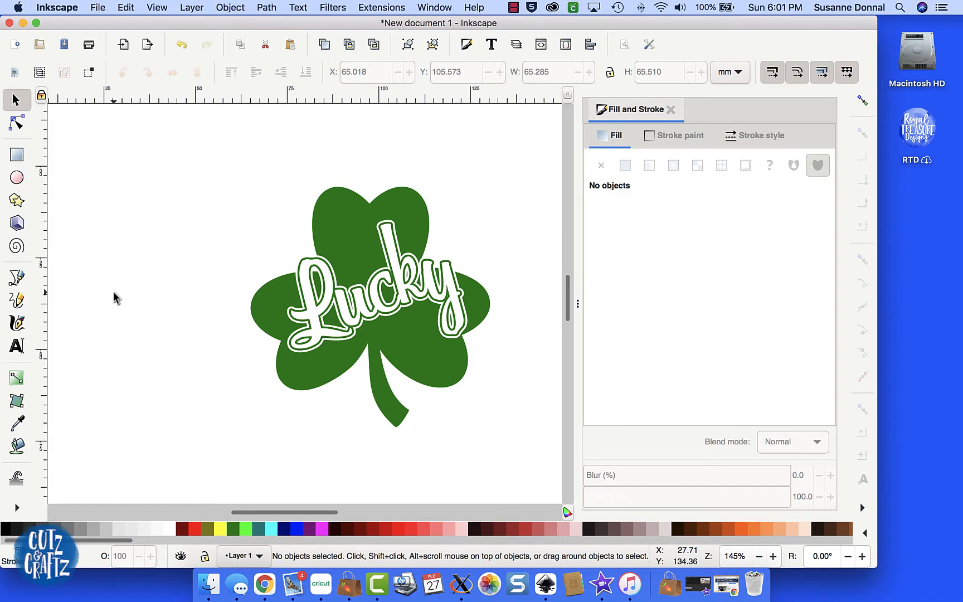
- Examine the path nodes of the "Lucky" outline up close from the L through the k for flaws
key(plus)
key(plus)
key(plus)
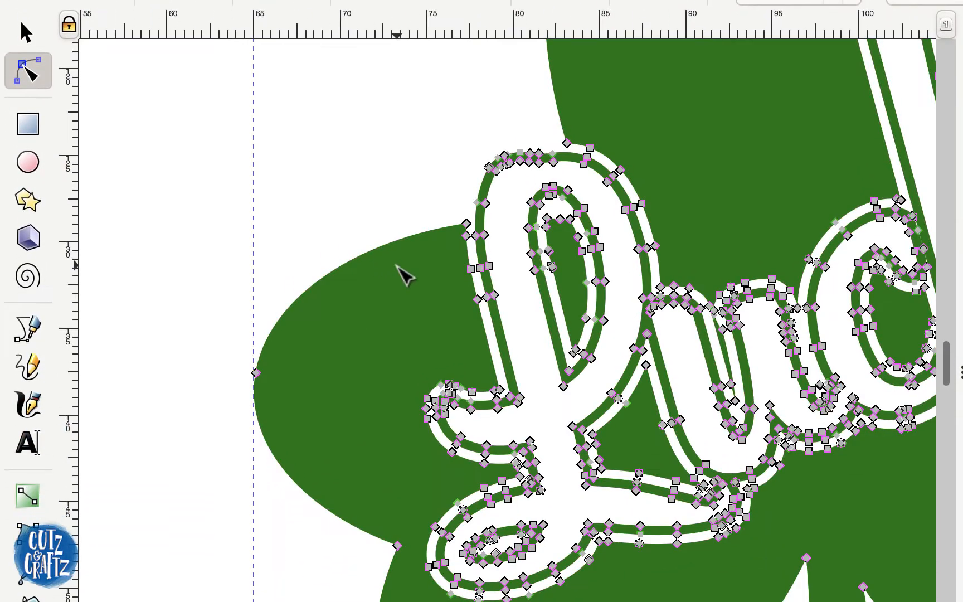
key(plus)
key(plus)
key(plus)
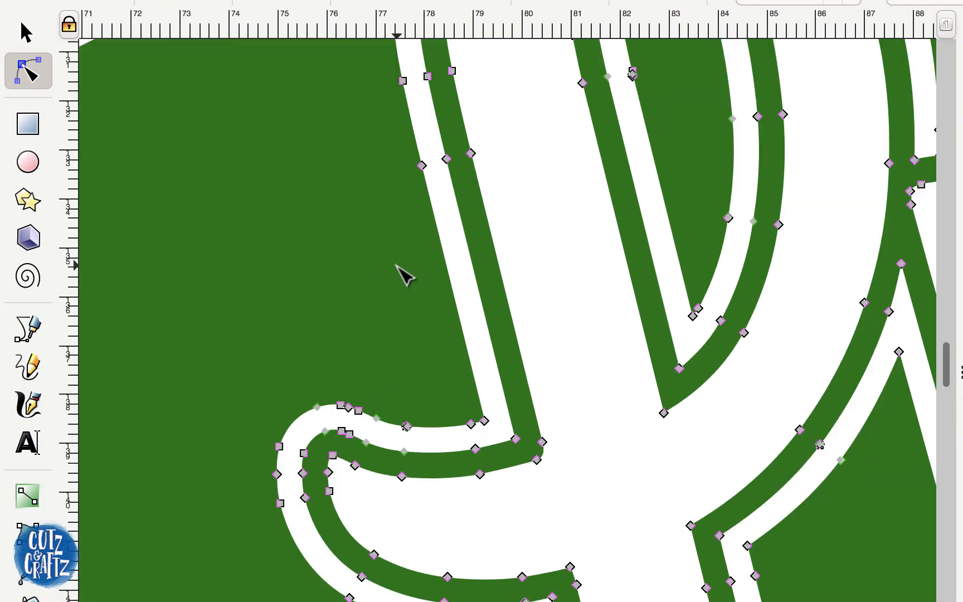
scroll(405, 273, down, 10)
scroll(404, 273, right, 4)
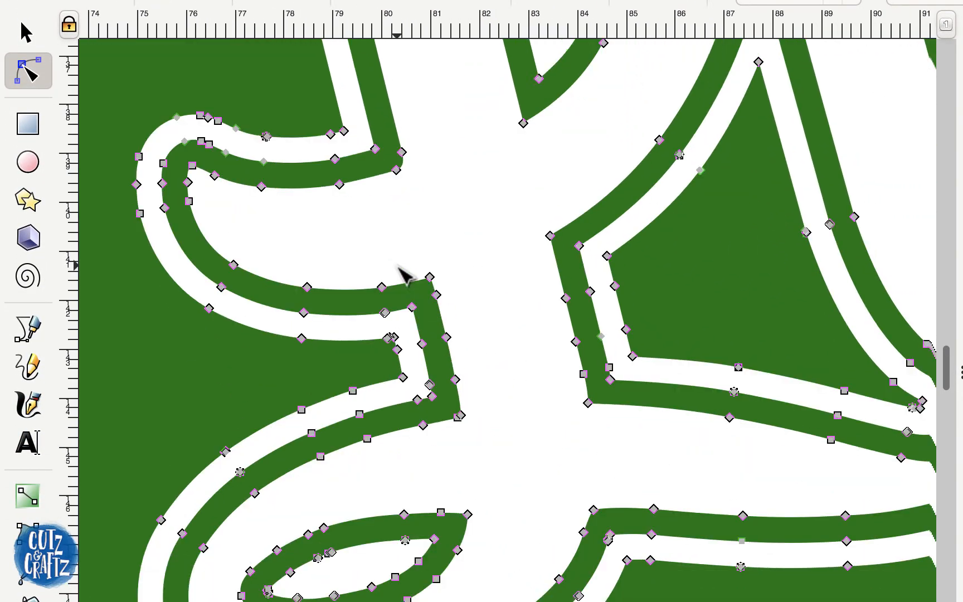
scroll(397, 267, right, 8)
scroll(397, 267, up, 6)
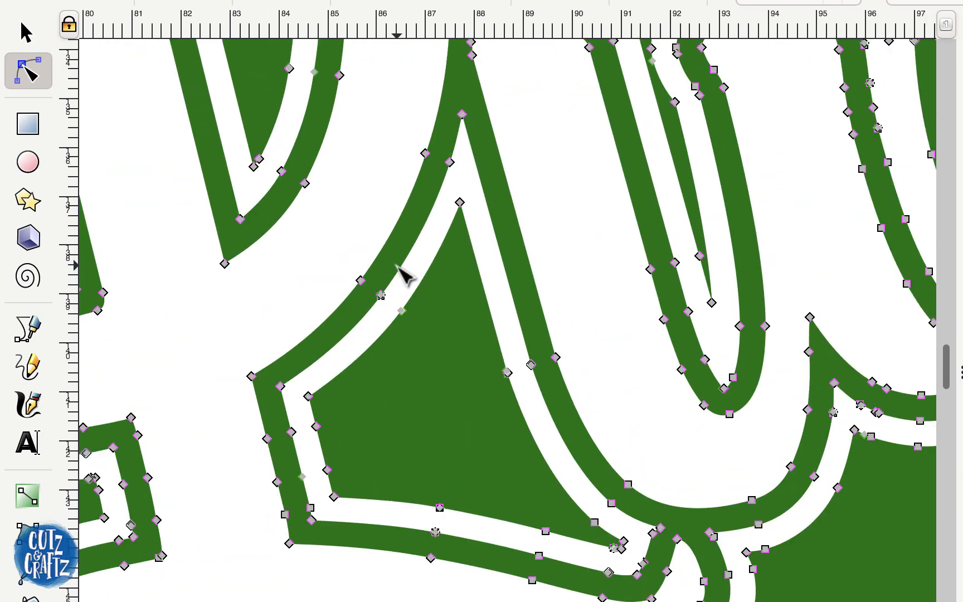
scroll(397, 267, up, 8)
scroll(397, 267, right, 4)
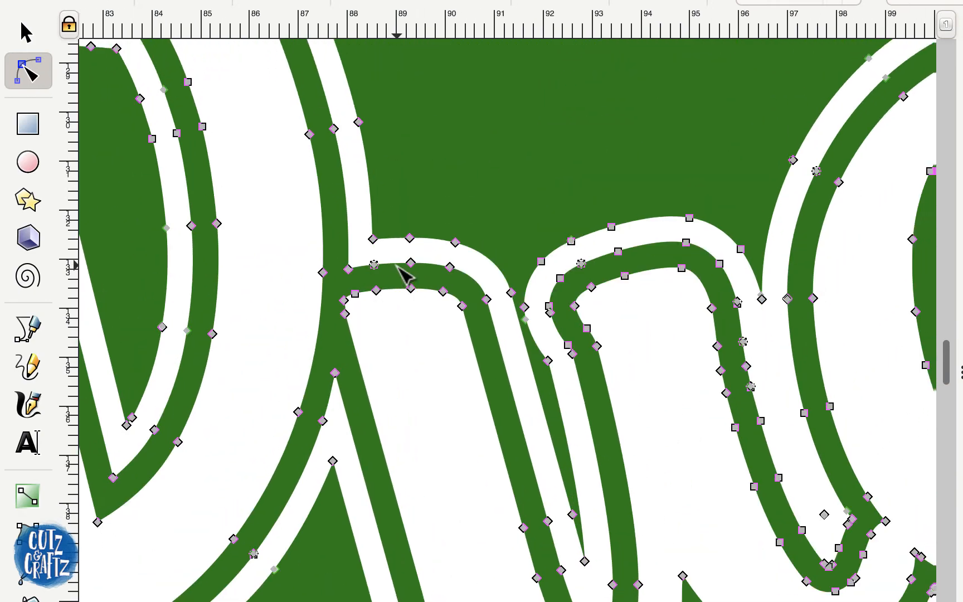
scroll(397, 266, right, 5)
scroll(397, 266, down, 1)
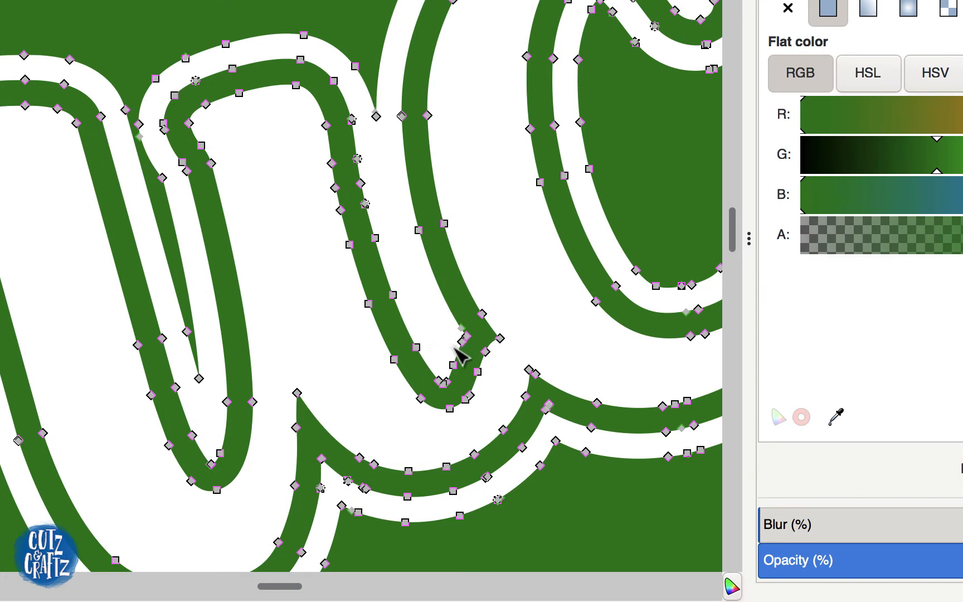
scroll(458, 354, up, 10)
scroll(458, 355, right, 6)
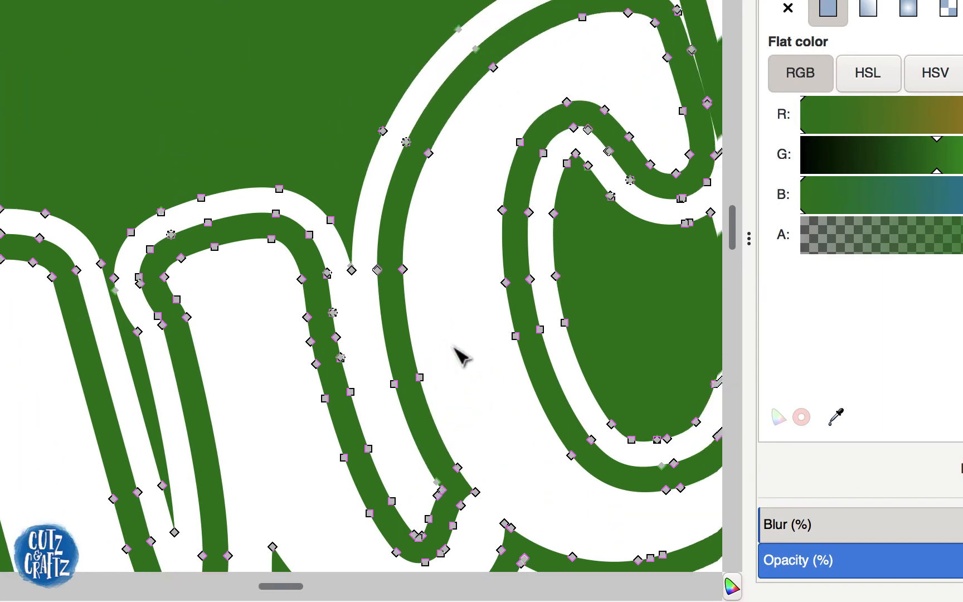
scroll(458, 354, up, 5)
scroll(458, 355, right, 6)
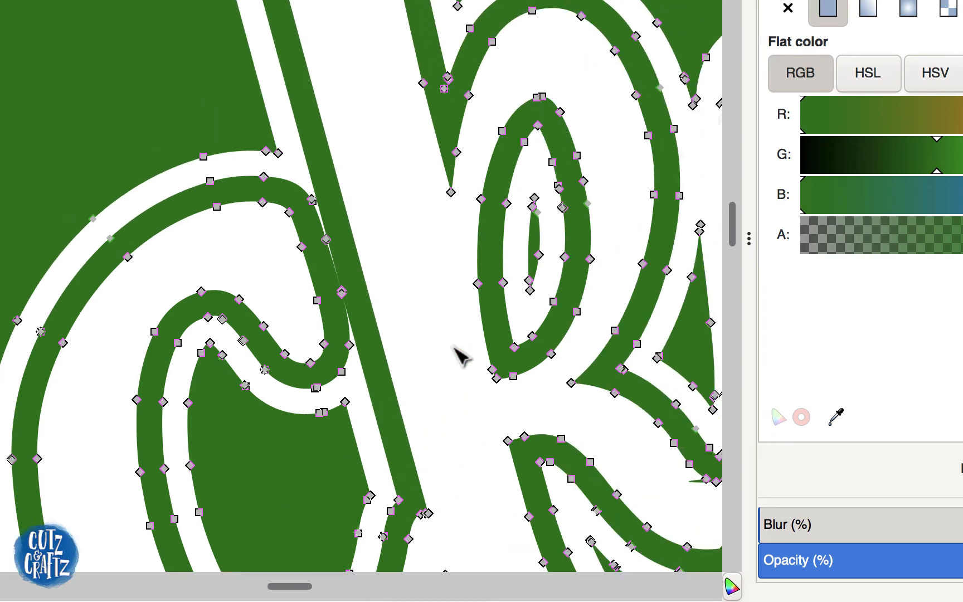
scroll(459, 354, down, 5)
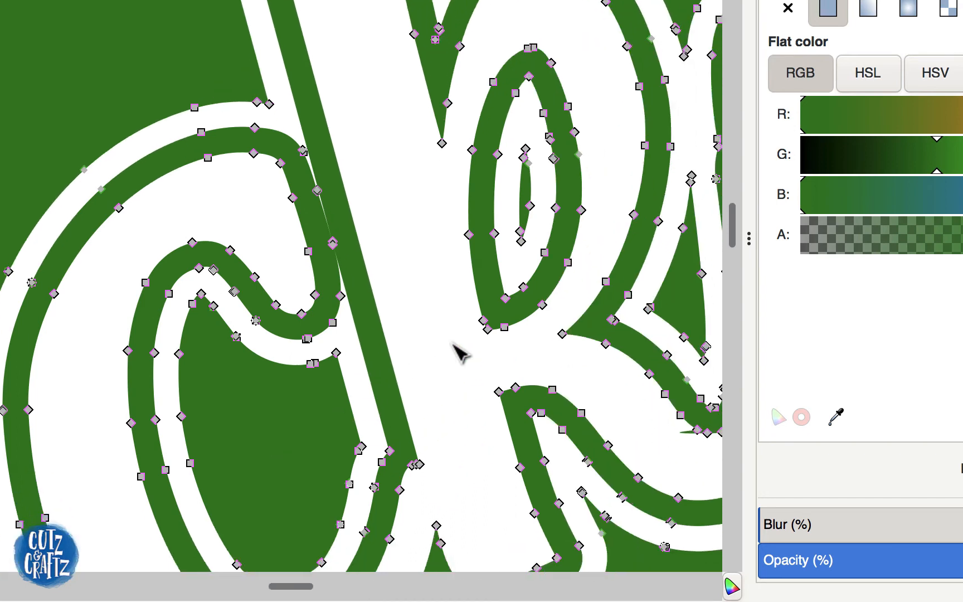
- Move the two nodes at the thin sliver between the c and the k's stem apart so the outlines overlap cleanly
scroll(458, 354, up, 4)
scroll(458, 355, left, 4)
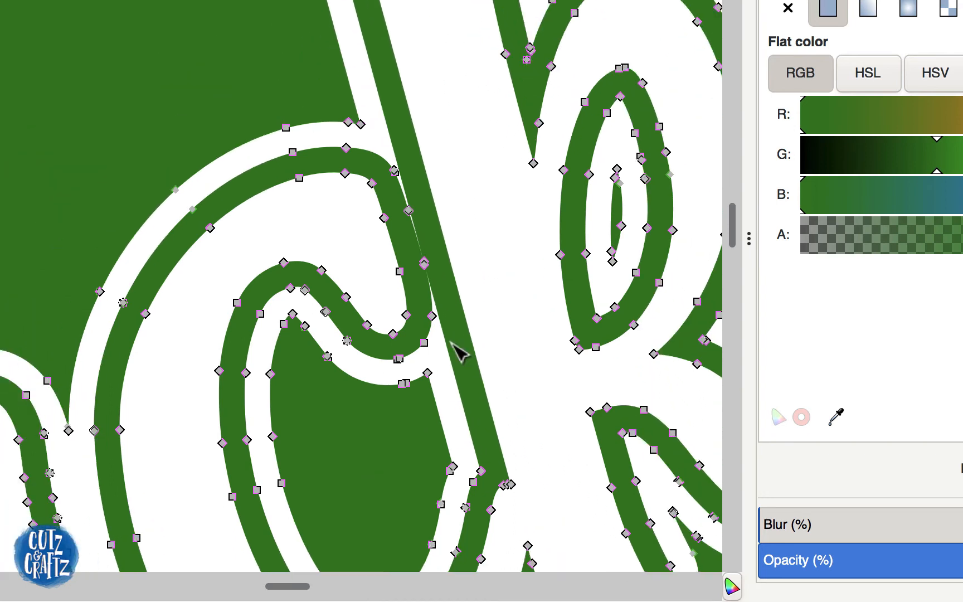
scroll(459, 352, up, 2)
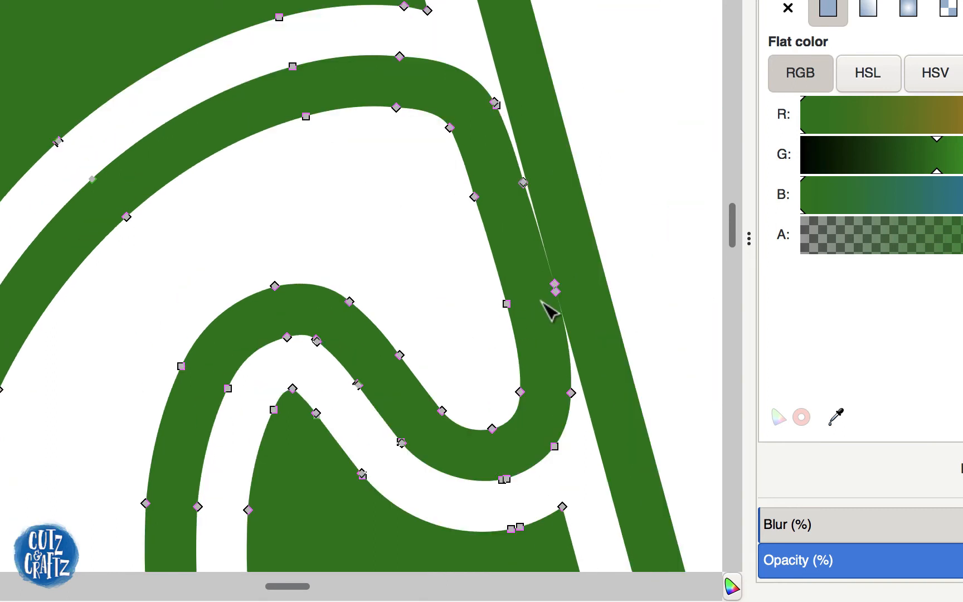
drag(556, 284, 543, 223)
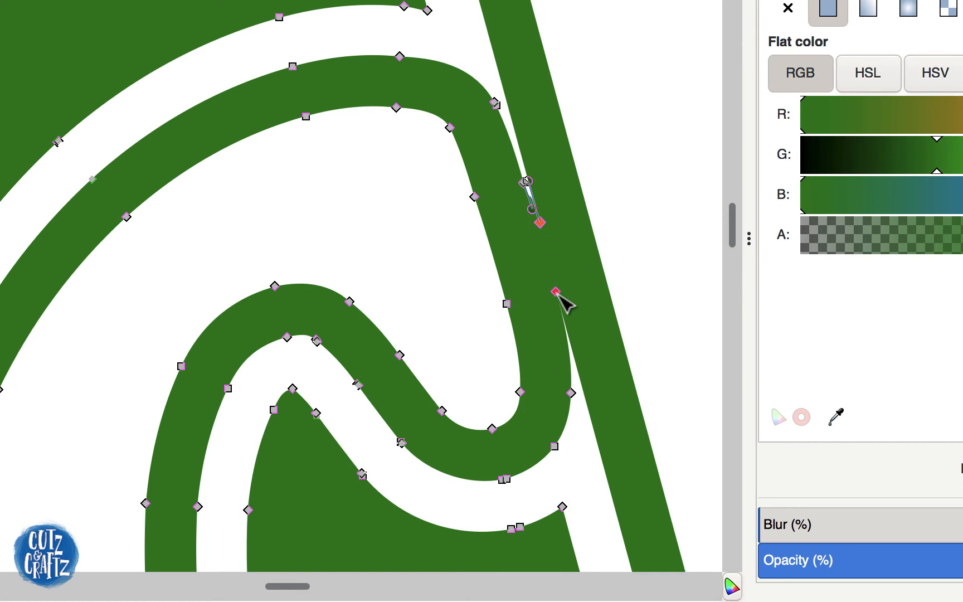
drag(557, 292, 558, 301)
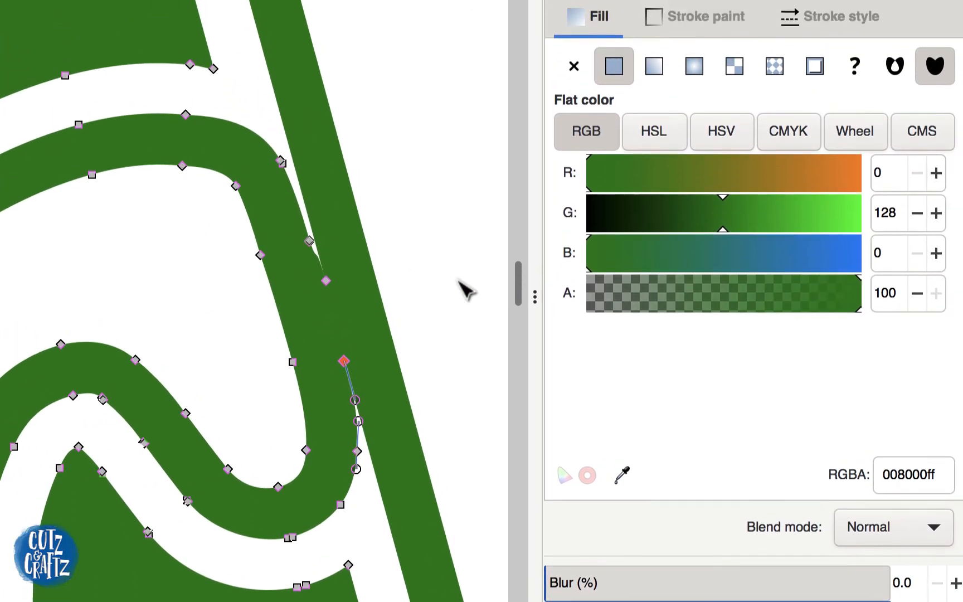
click(458, 280)
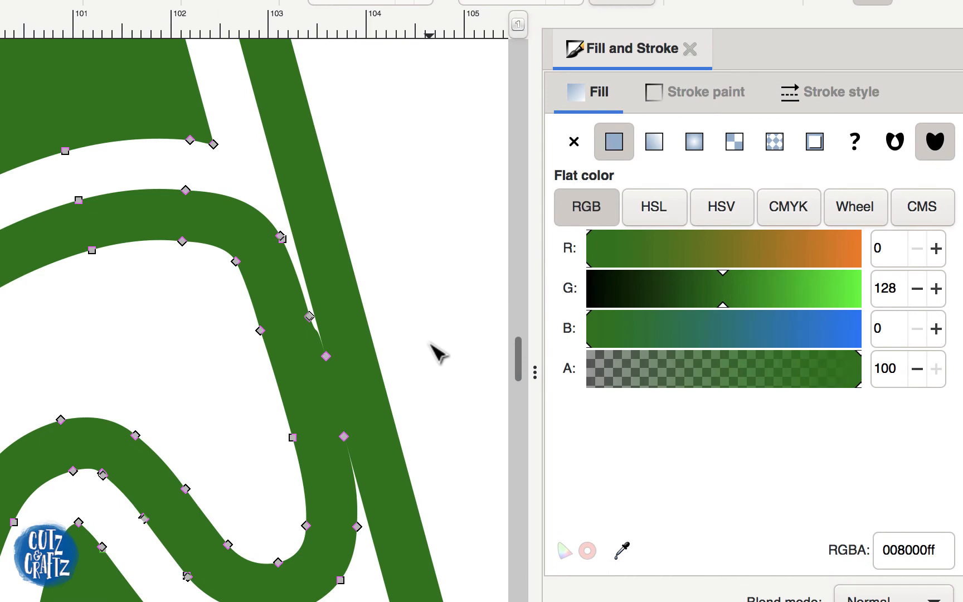
- Delete all nodes of the small green sliver inside the k's loop
key(minus)
key(minus)
scroll(436, 353, right, 10)
scroll(437, 352, down, 10)
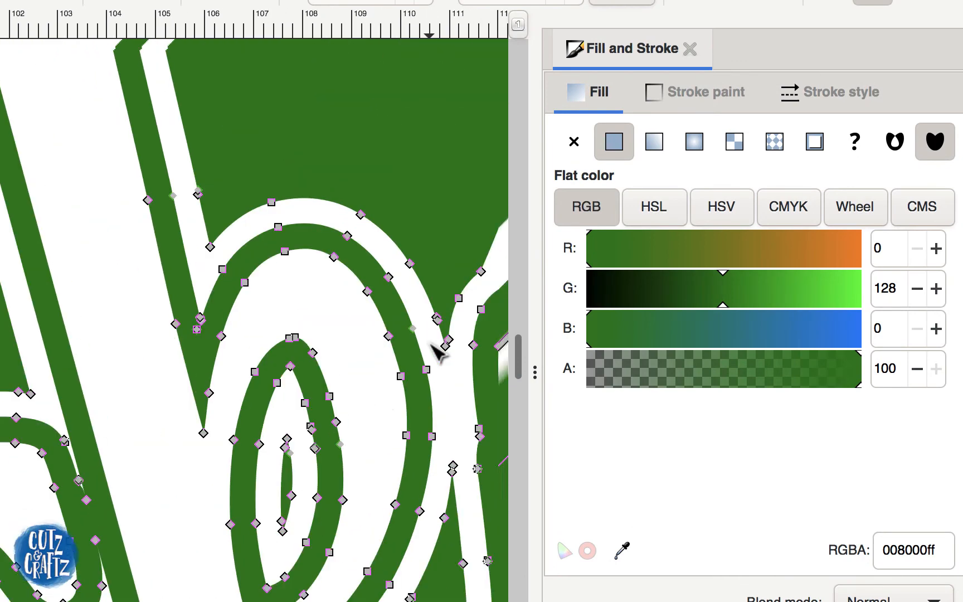
scroll(429, 344, up, 5)
scroll(429, 344, right, 2)
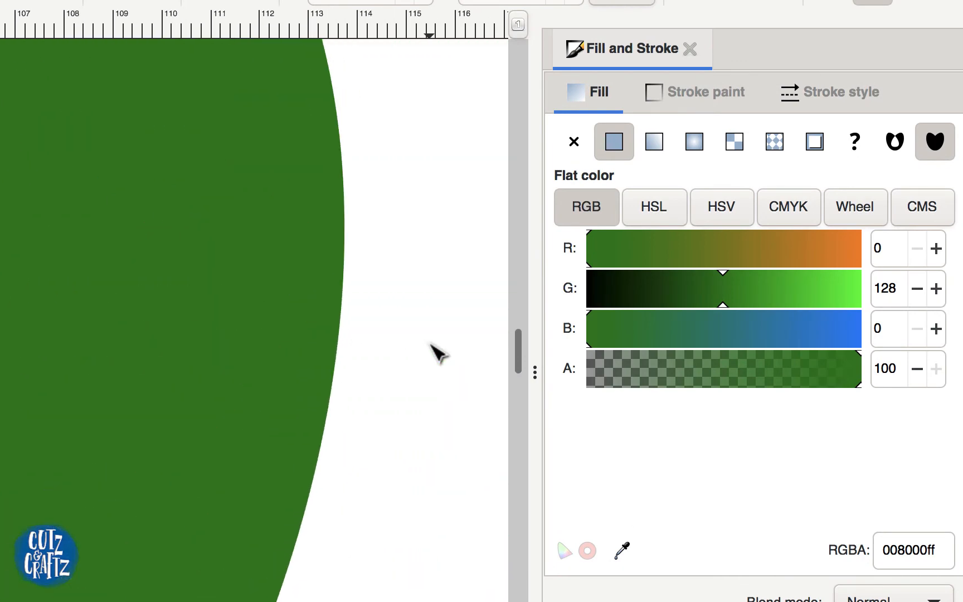
scroll(430, 345, down, 12)
scroll(429, 345, left, 4)
scroll(442, 344, down, 2)
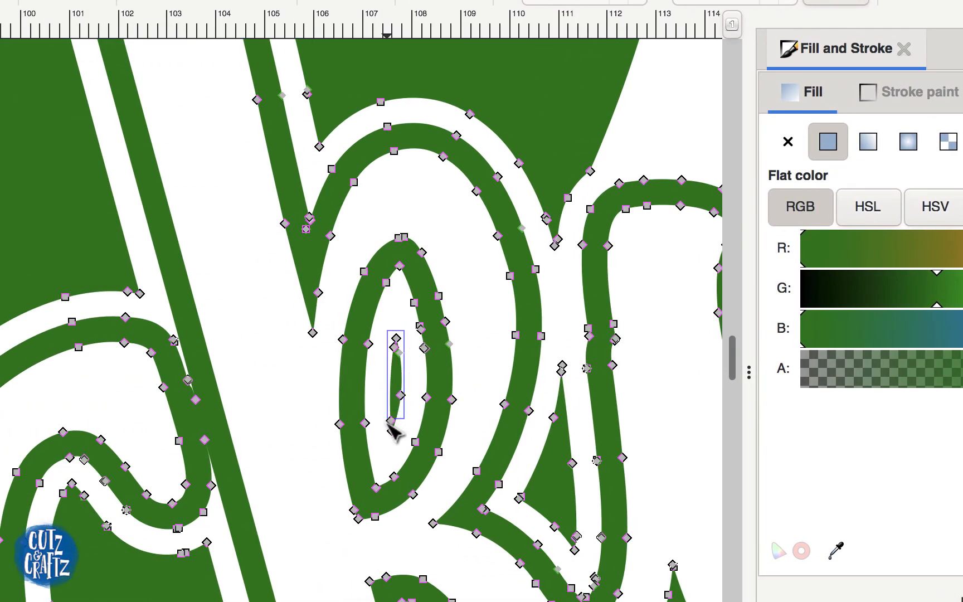
drag(385, 438, 390, 442)
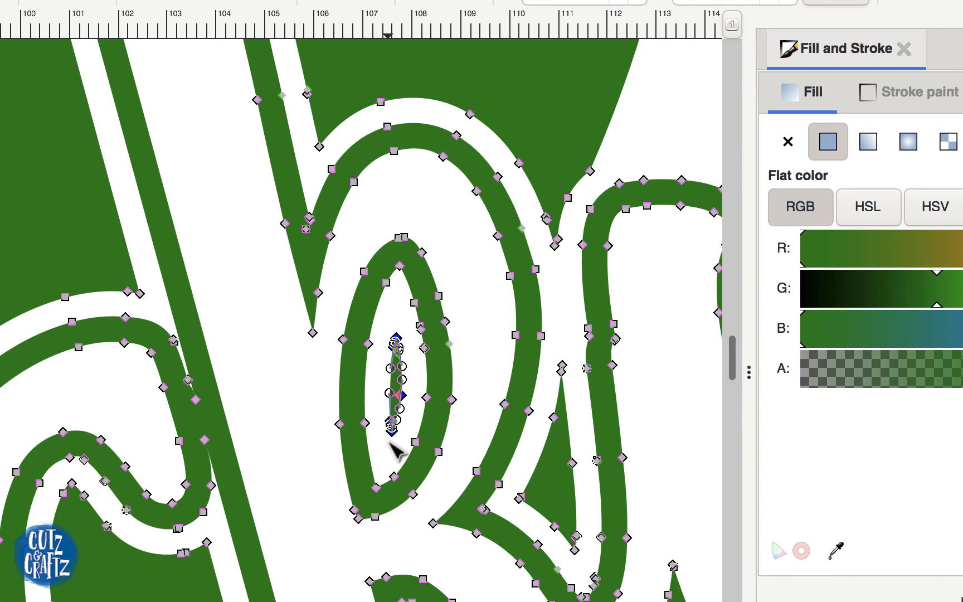
key(Delete)
- Remove the stray spike at the bottom of the outline's bend between the k and the y by adjusting its node and handles
scroll(396, 450, down, 3)
scroll(396, 450, right, 5)
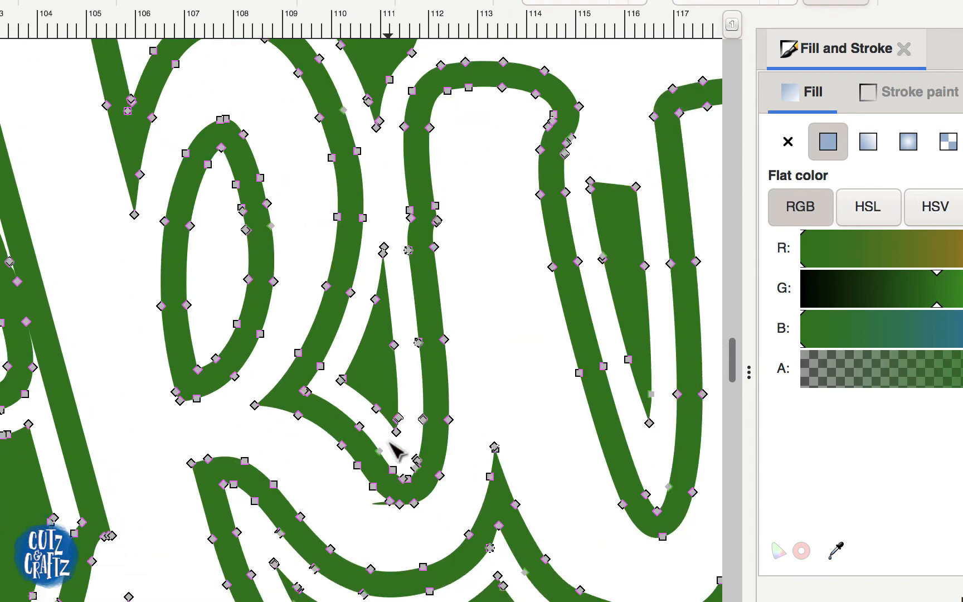
scroll(395, 450, up, 3)
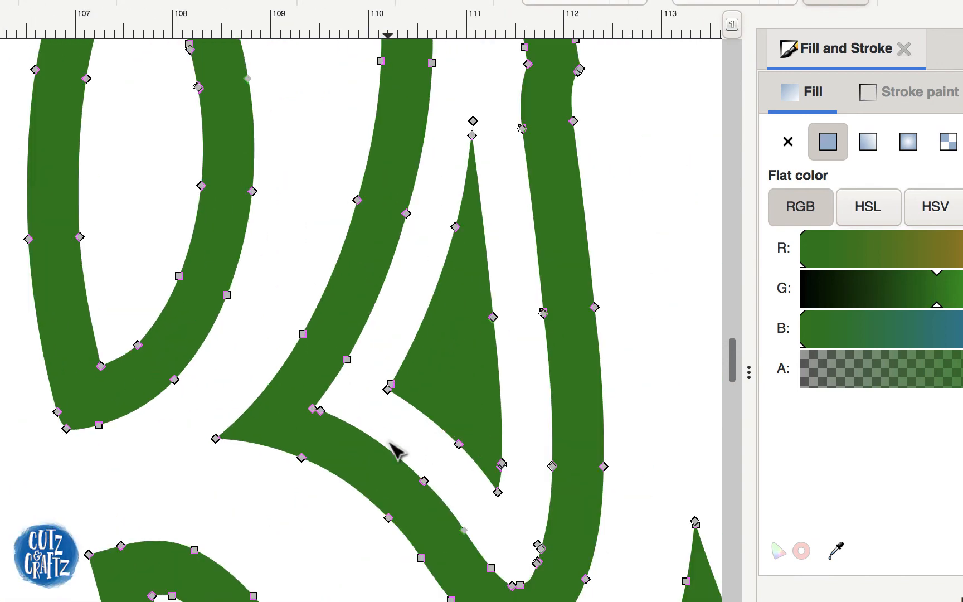
scroll(388, 441, down, 4)
scroll(388, 440, right, 2)
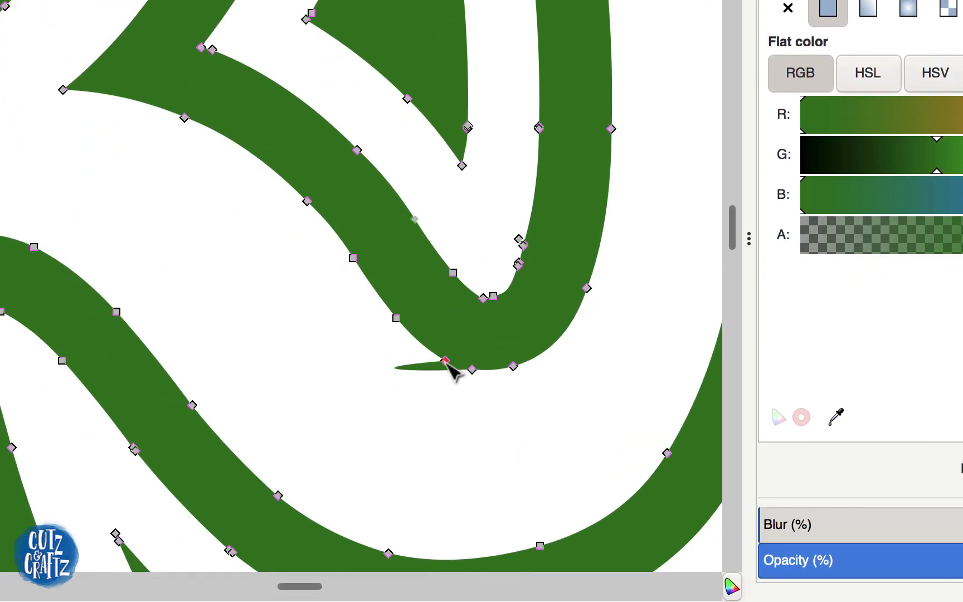
drag(446, 362, 411, 366)
drag(643, 234, 670, 236)
drag(416, 239, 459, 247)
click(415, 313)
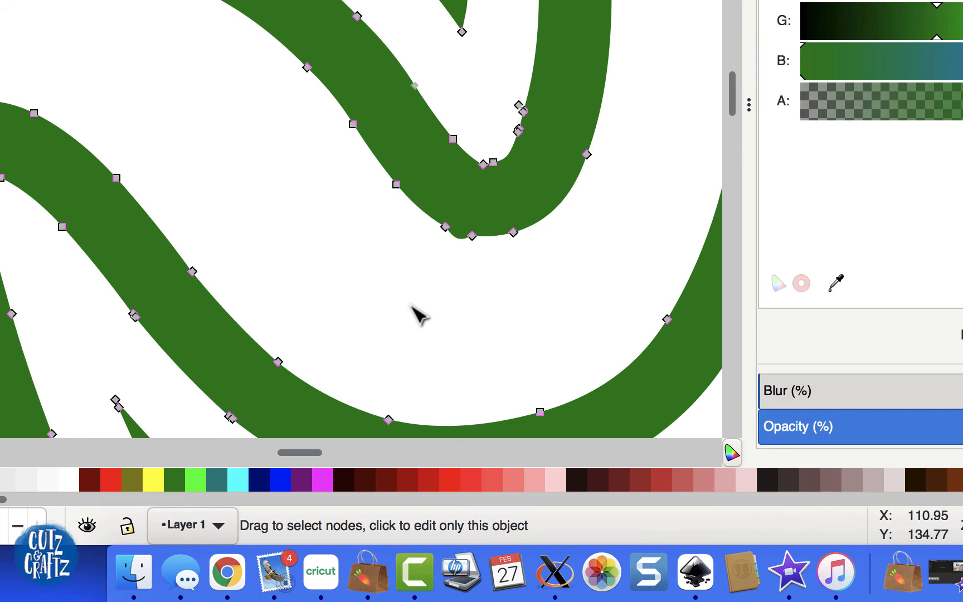
- Delete the two surplus nodes at the bottom of the bend between the k and the y to smooth the curve
click(468, 237)
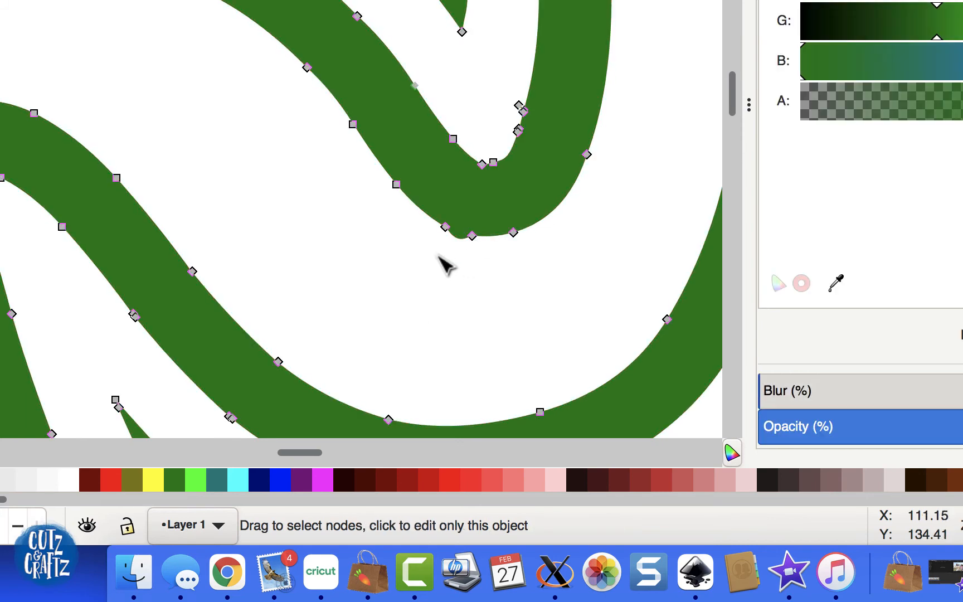
drag(481, 215, 482, 215)
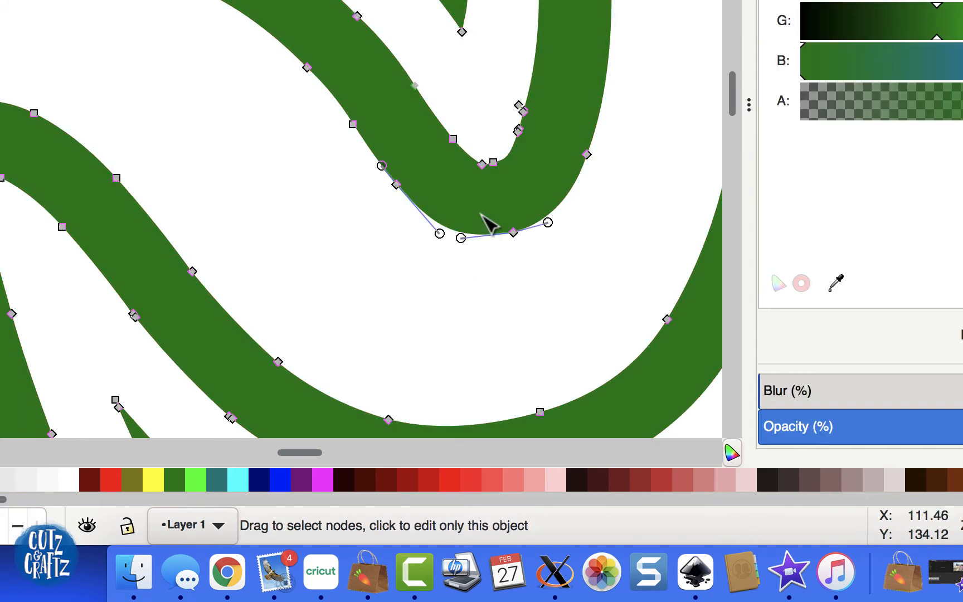
click(430, 278)
- Delete the stray nodes forming a tiny spur on the inner edge of the bend between the k and the y
scroll(430, 278, right, 4)
scroll(430, 279, up, 1)
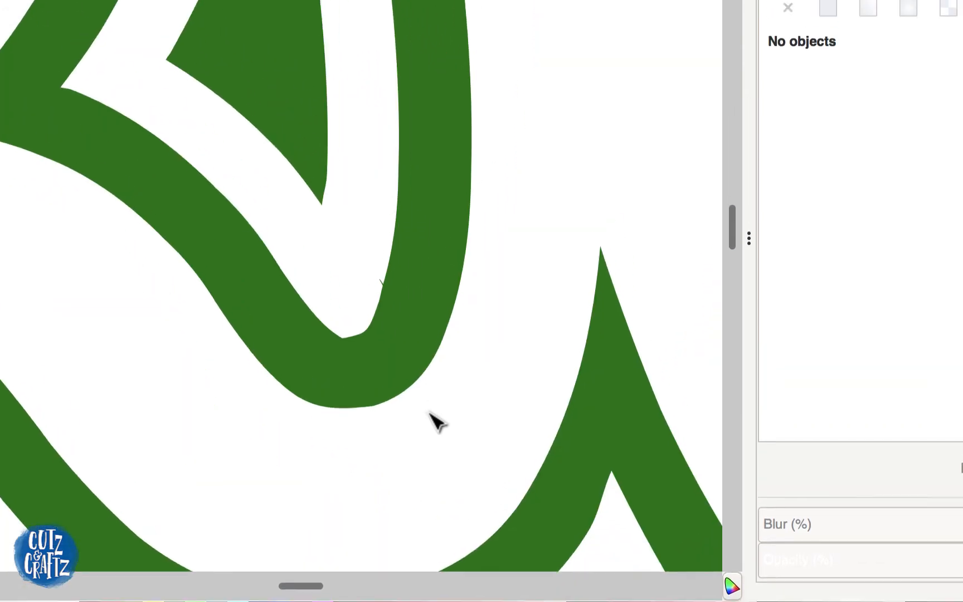
click(394, 333)
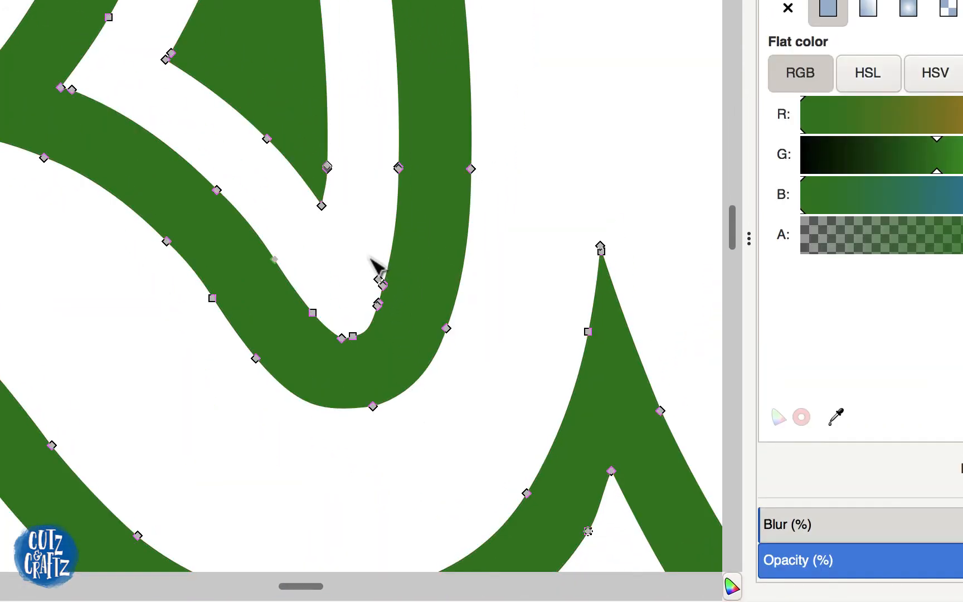
scroll(378, 269, up, 2)
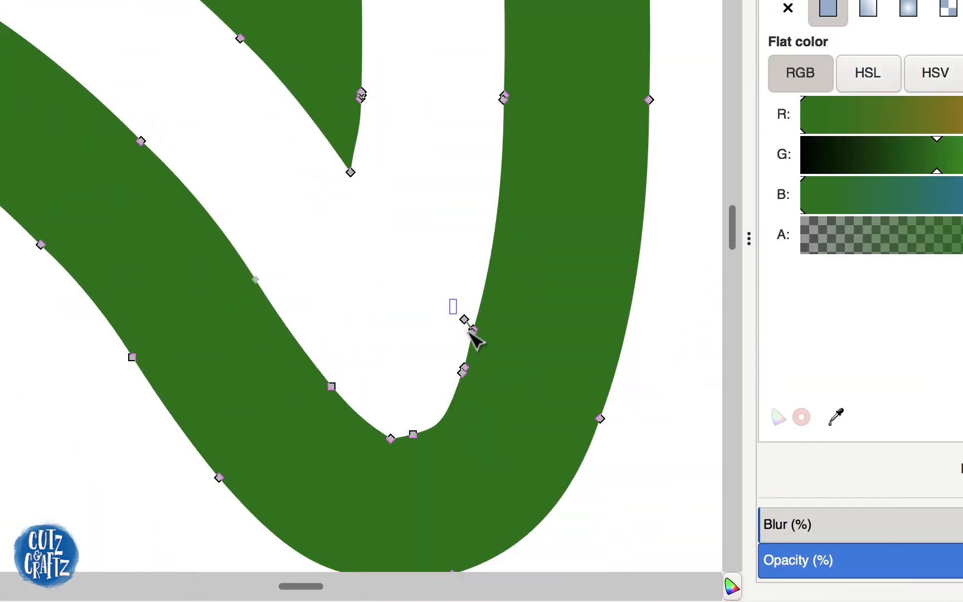
drag(485, 350, 485, 350)
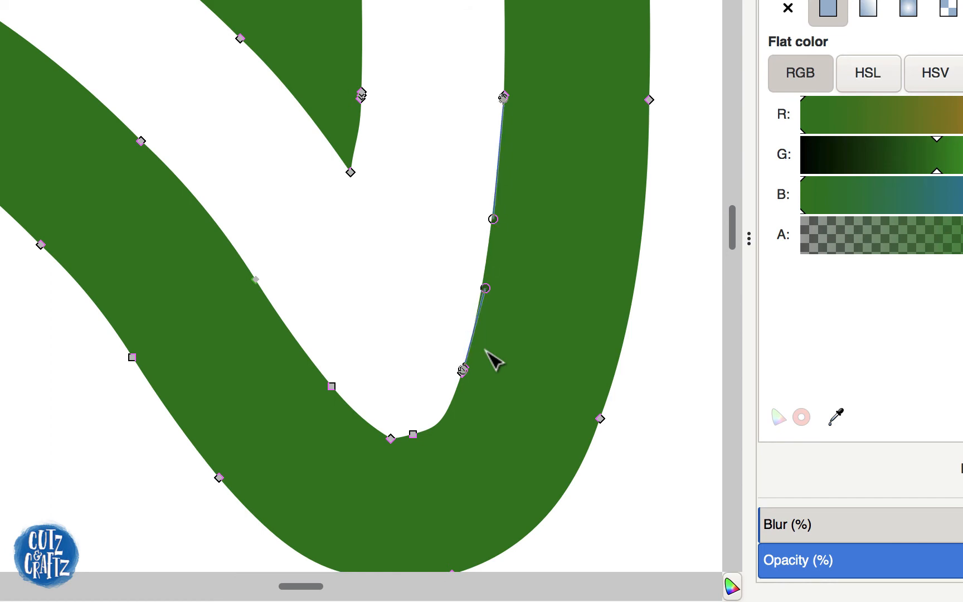
- Delete all nodes of the small white hole in the green outline where the y's bowl meets its tail
scroll(493, 361, down, 5)
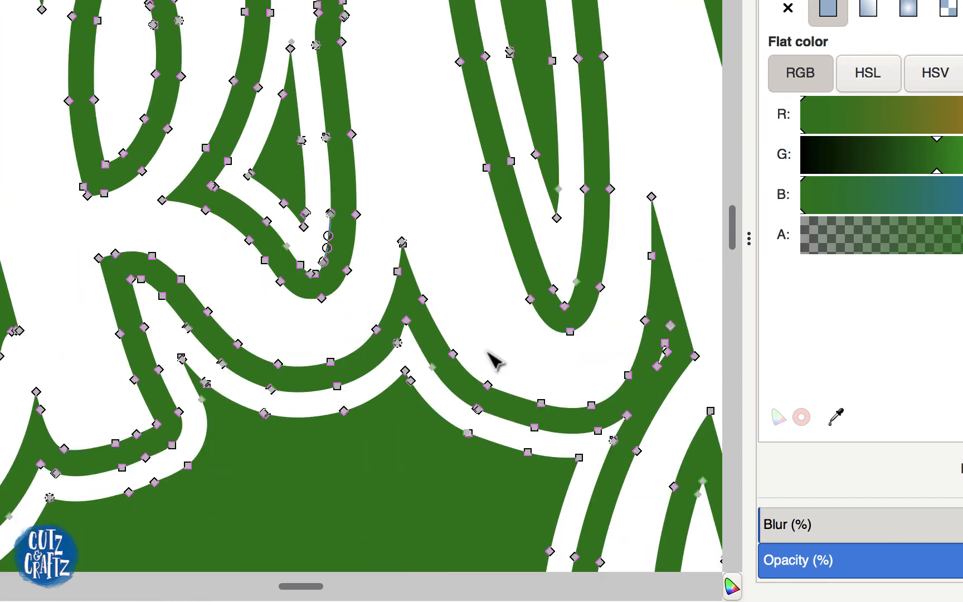
scroll(494, 362, down, 2)
scroll(493, 362, right, 2)
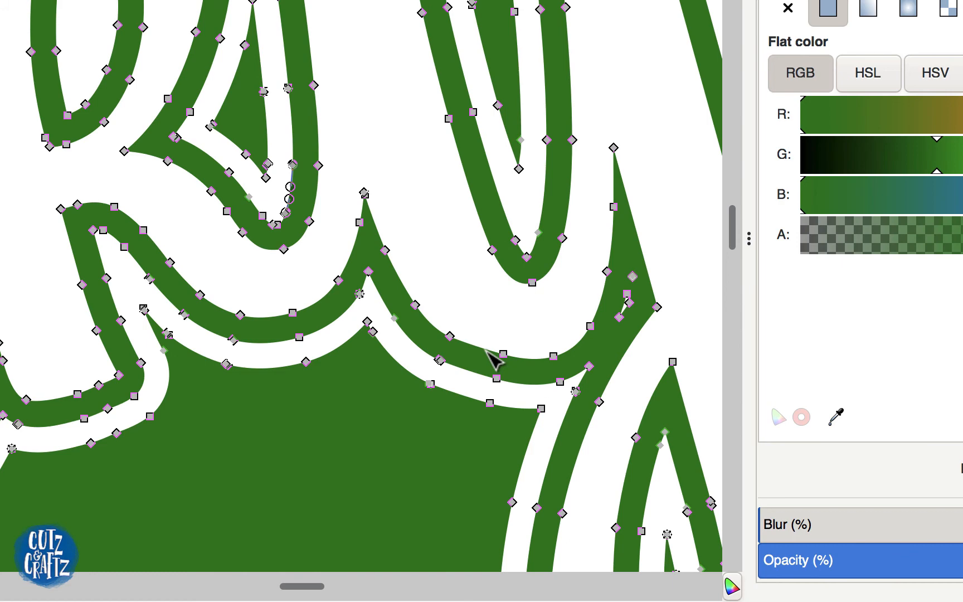
scroll(488, 351, down, 5)
scroll(487, 351, right, 7)
scroll(504, 332, up, 5)
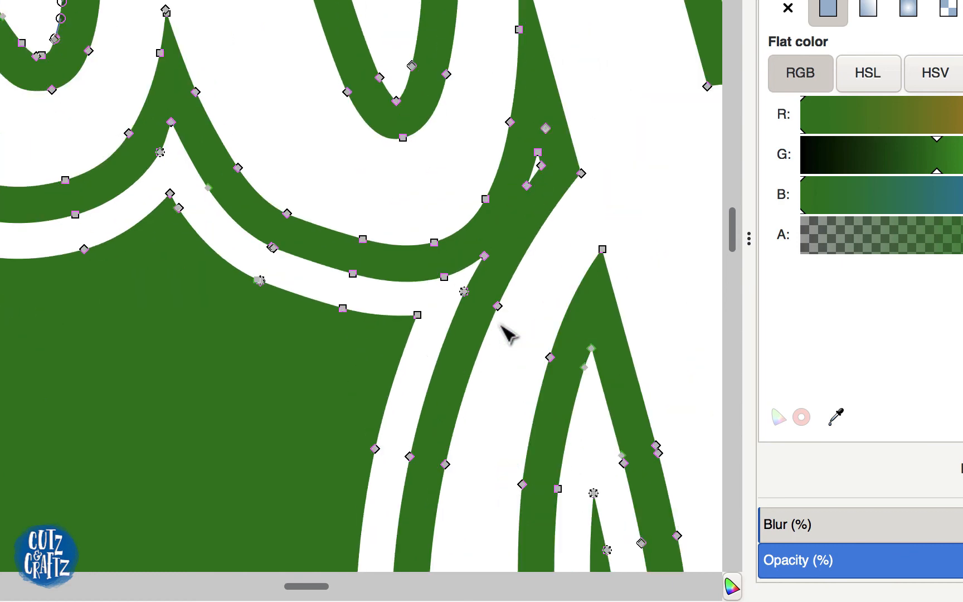
scroll(498, 347, up, 2)
scroll(498, 346, right, 2)
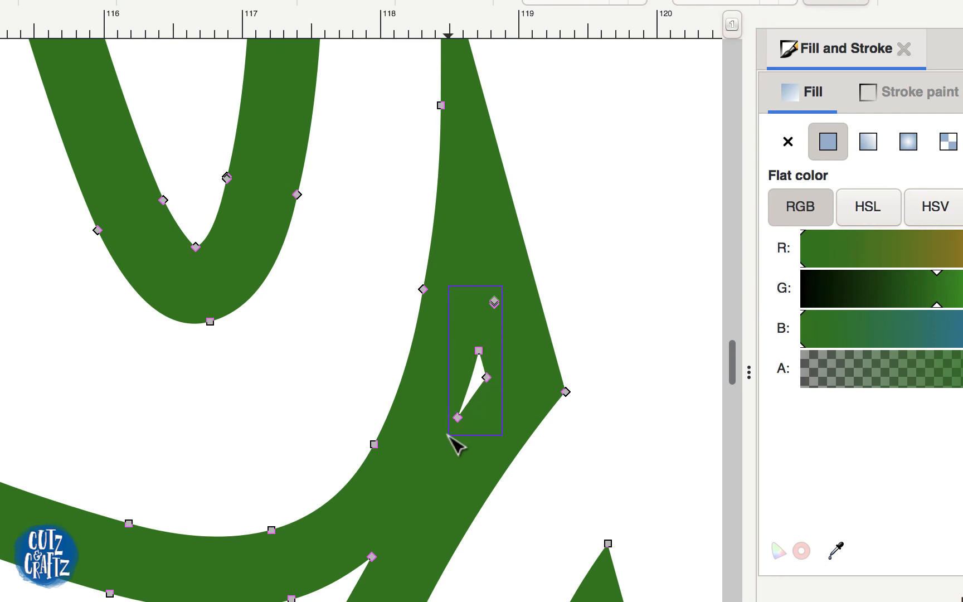
scroll(454, 445, down, 3)
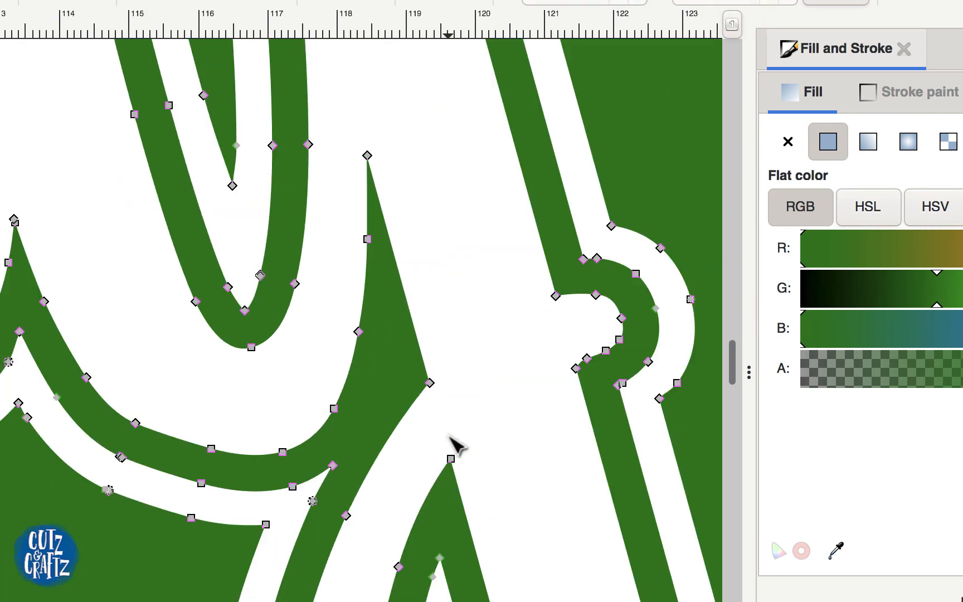
- Examine the rest of the lettering's outline around the y and k for leftover stray nodes, and leave node editing with nothing selected
scroll(454, 444, down, 10)
scroll(454, 444, right, 2)
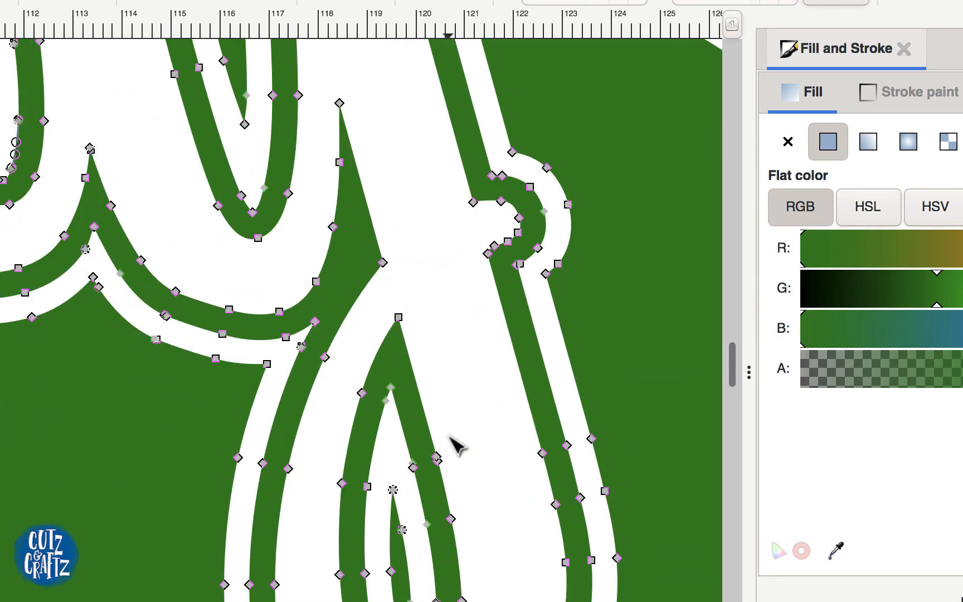
scroll(454, 445, down, 5)
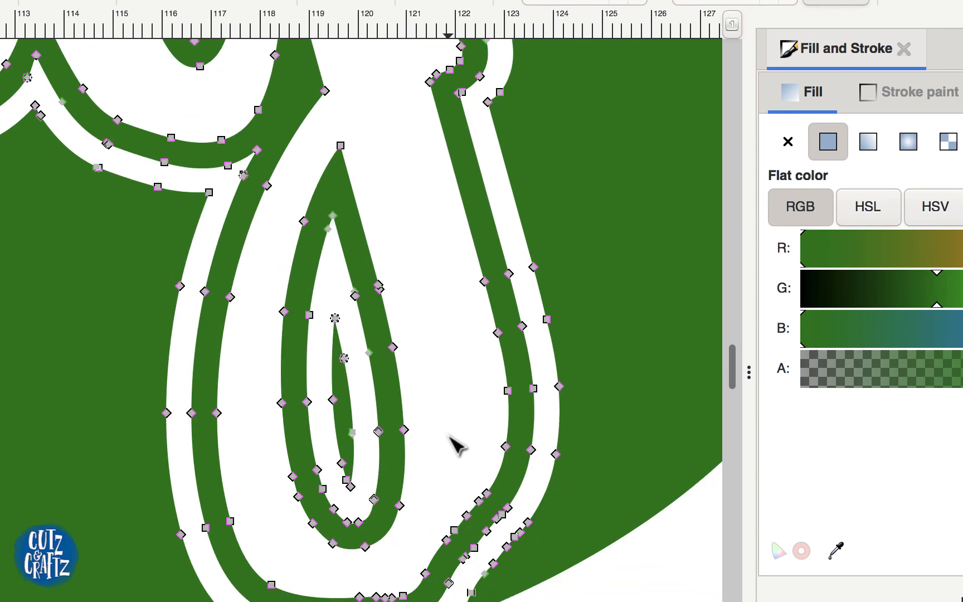
scroll(455, 444, right, 4)
scroll(455, 445, down, 10)
scroll(455, 445, right, 4)
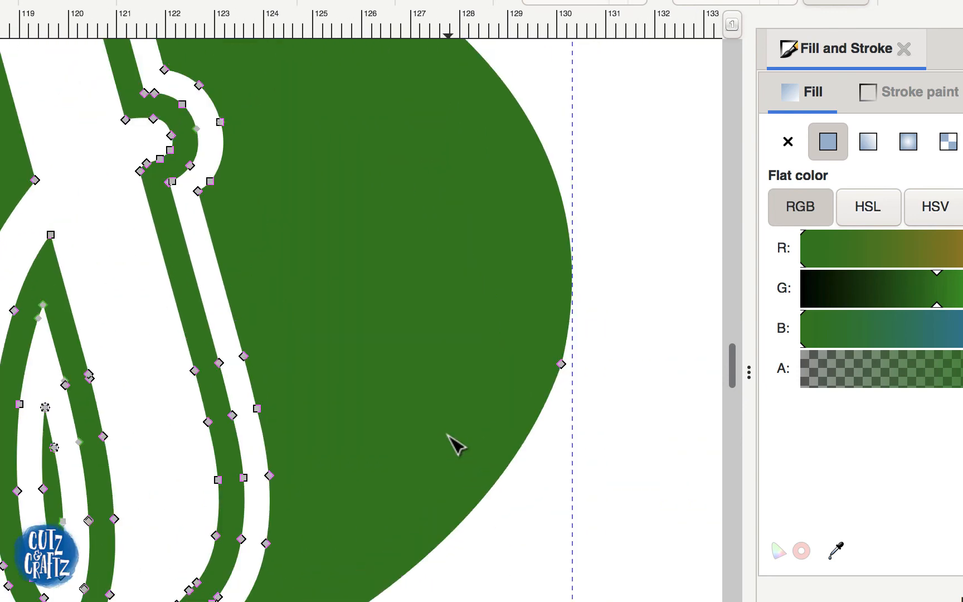
scroll(454, 444, up, 5)
scroll(454, 445, up, 8)
scroll(454, 444, left, 13)
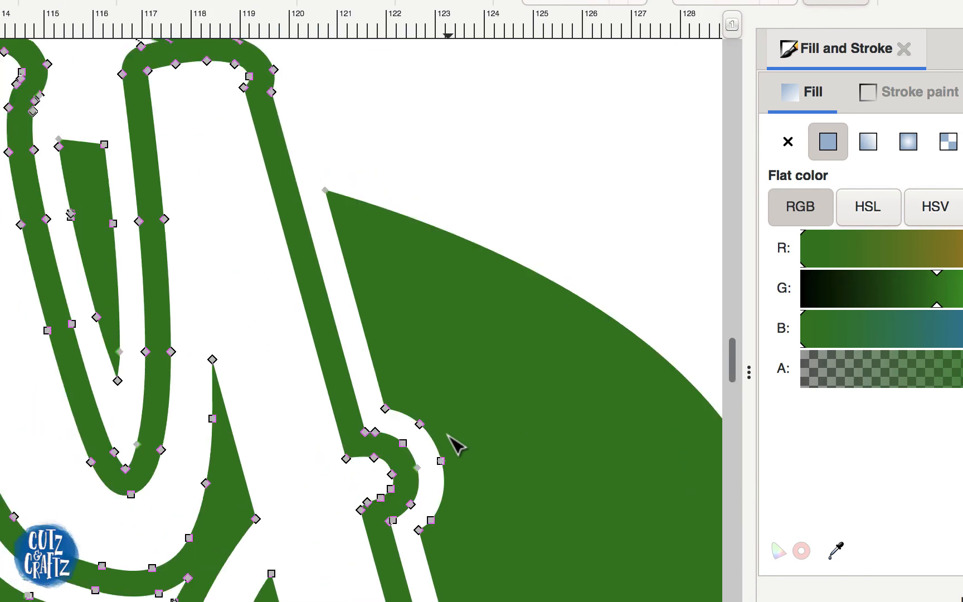
scroll(454, 444, left, 5)
scroll(454, 444, down, 1)
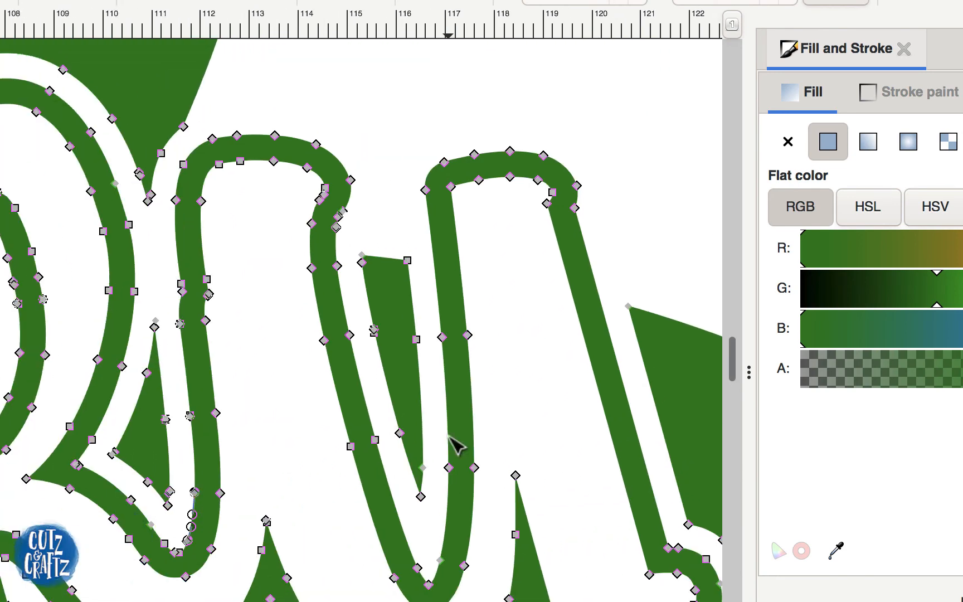
scroll(454, 444, down, 6)
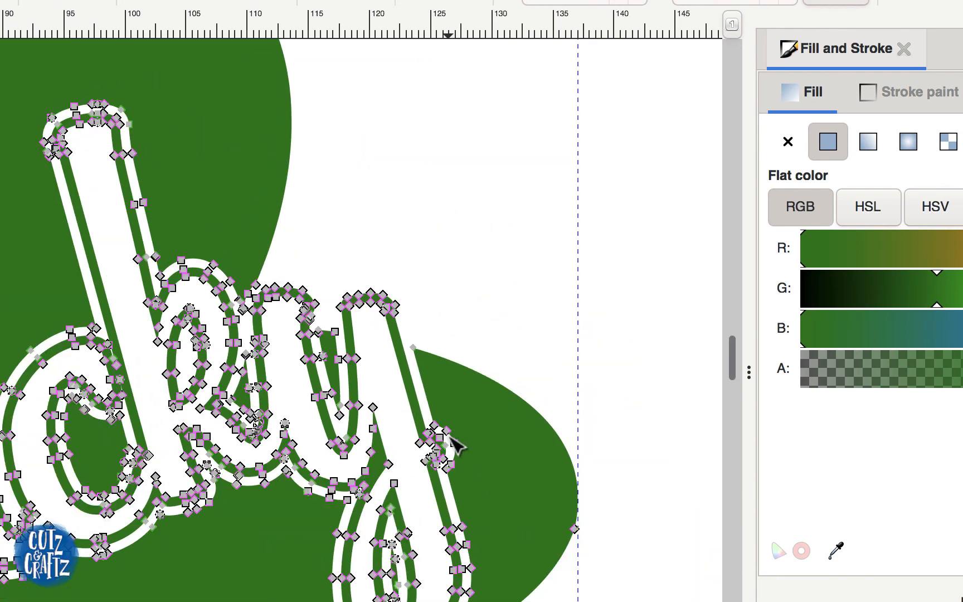
scroll(502, 429, left, 3)
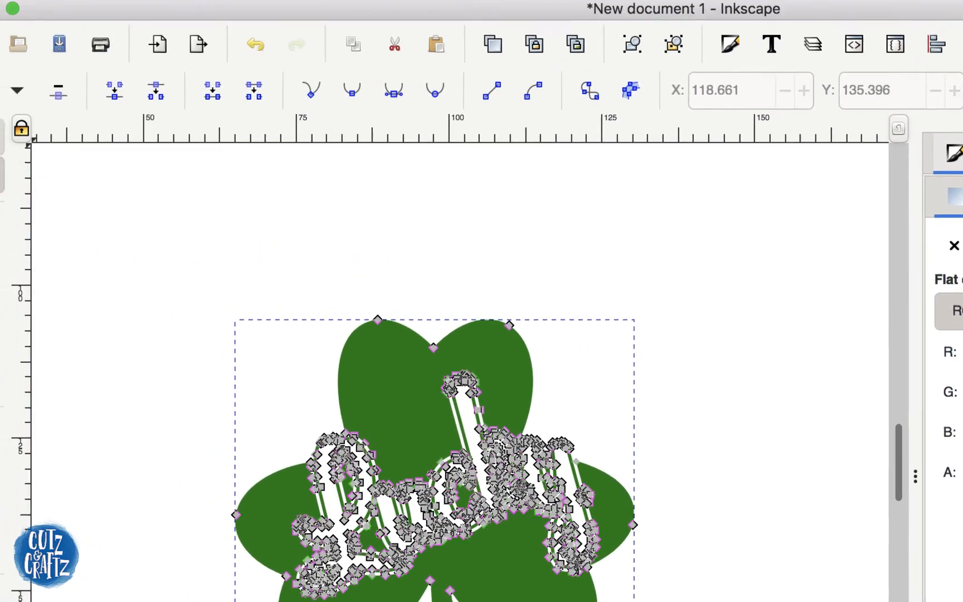
click(28, 166)
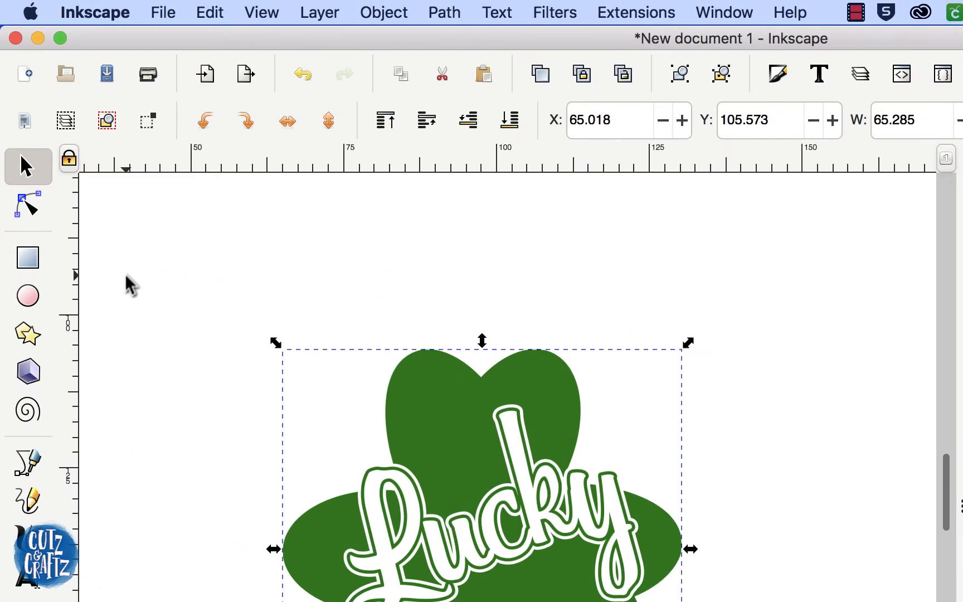
click(124, 273)
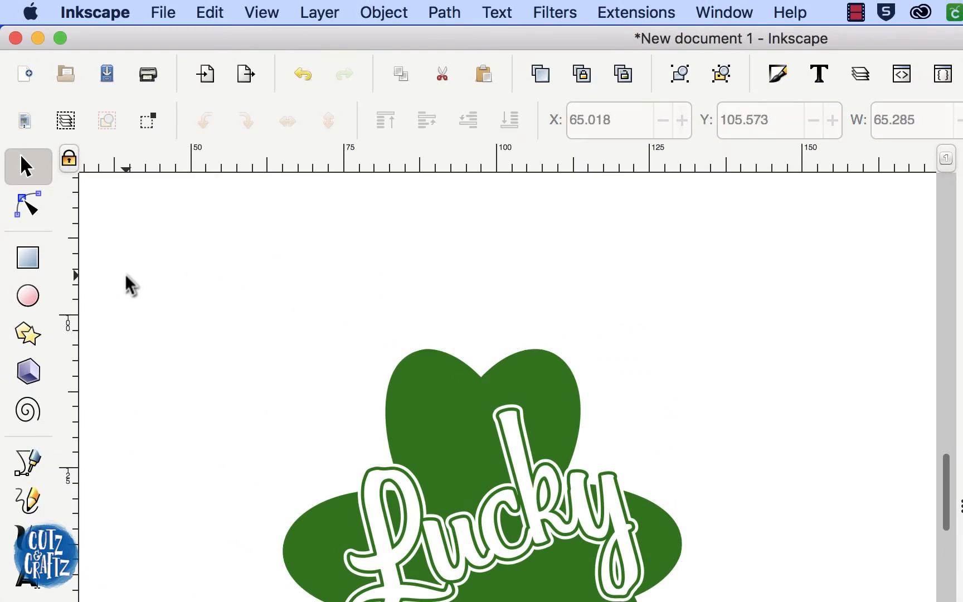
- Save the drawing as lucky.svg in Inkscape SVG format on the Desktop
click(163, 13)
click(168, 146)
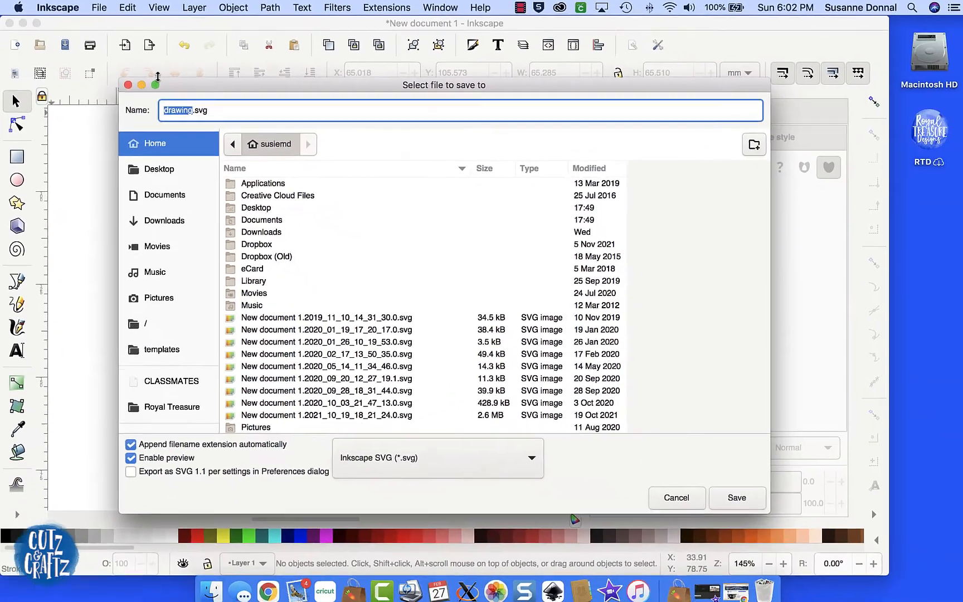
text(lud)
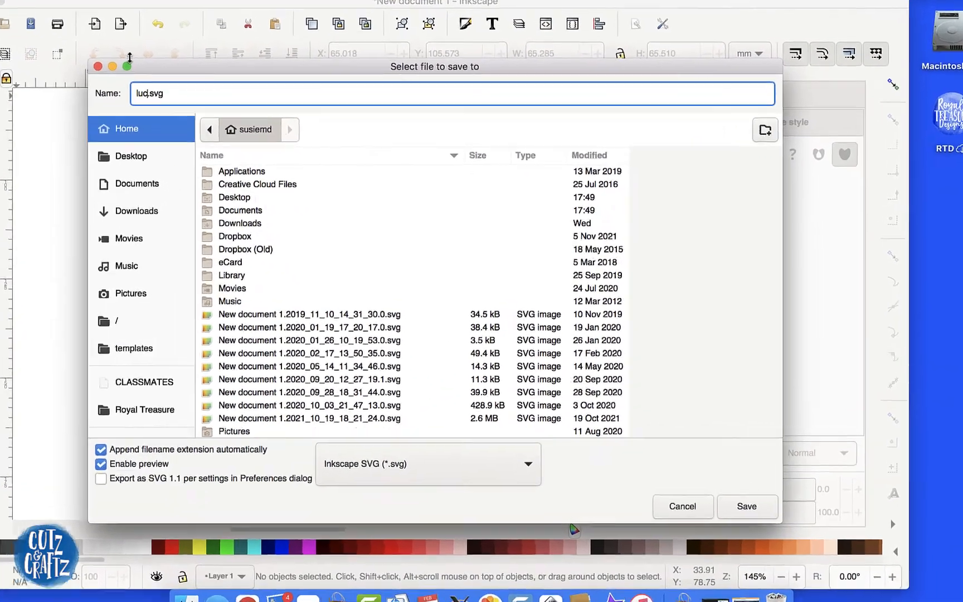
text(ky)
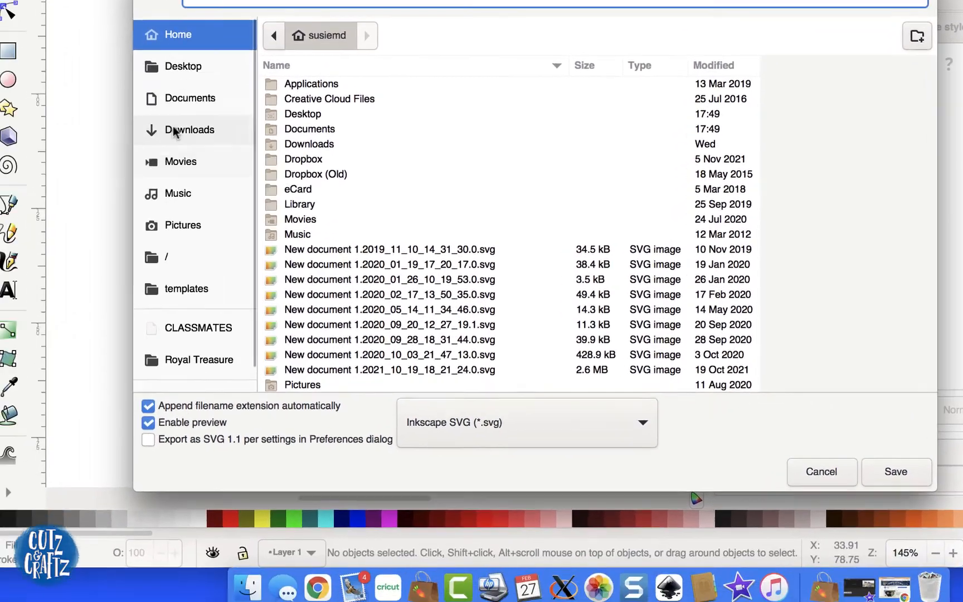
click(184, 99)
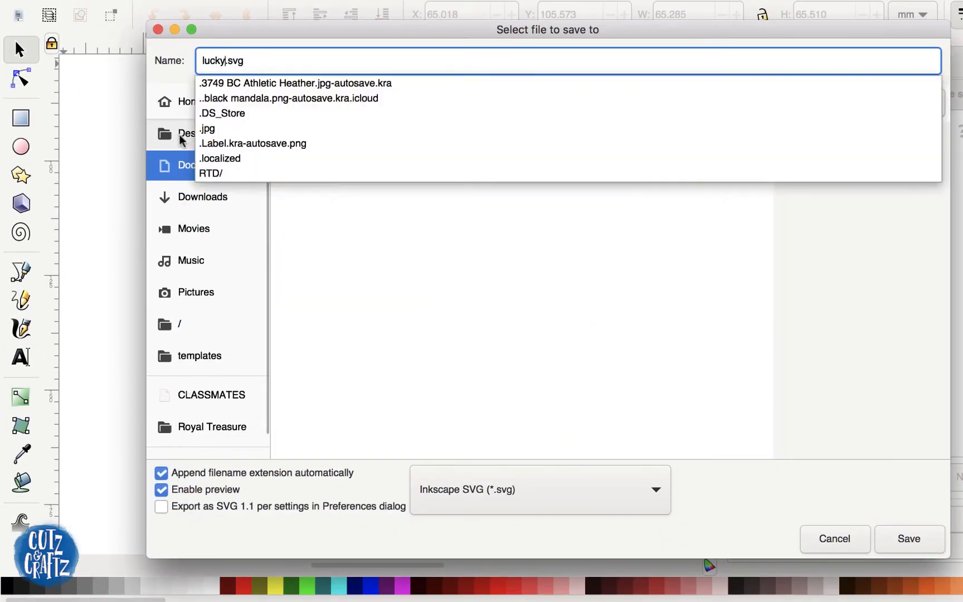
click(181, 138)
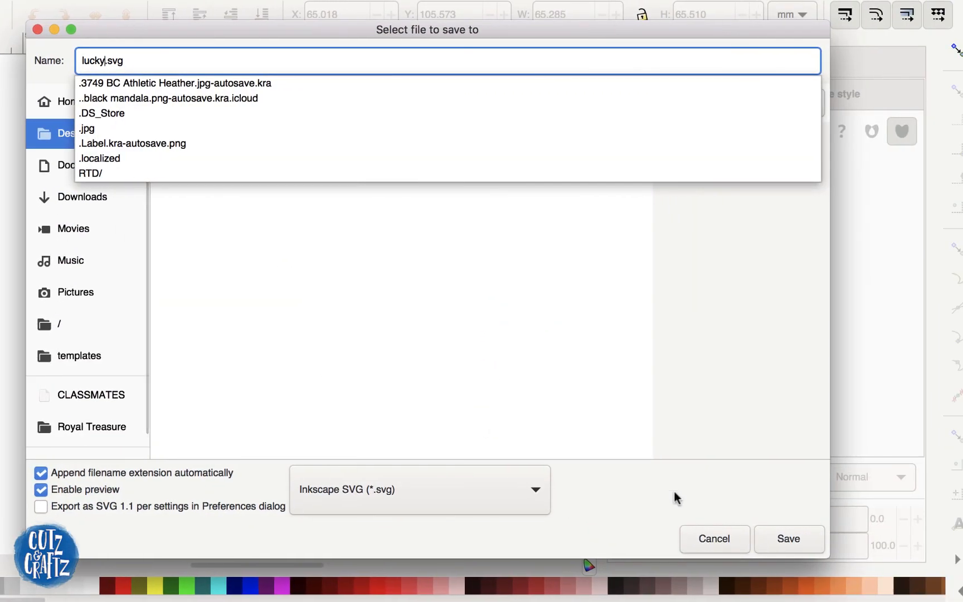
click(794, 538)
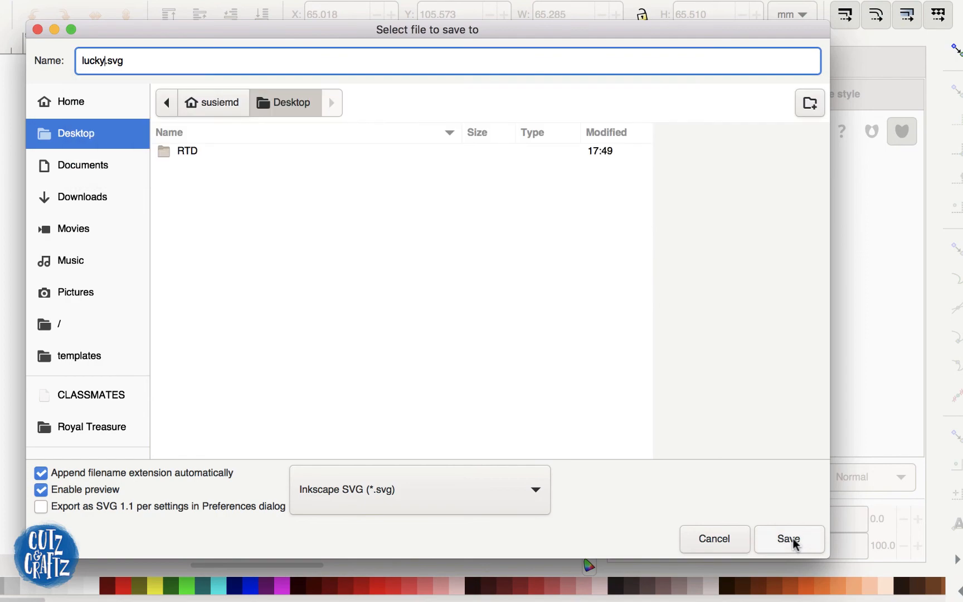
click(793, 539)
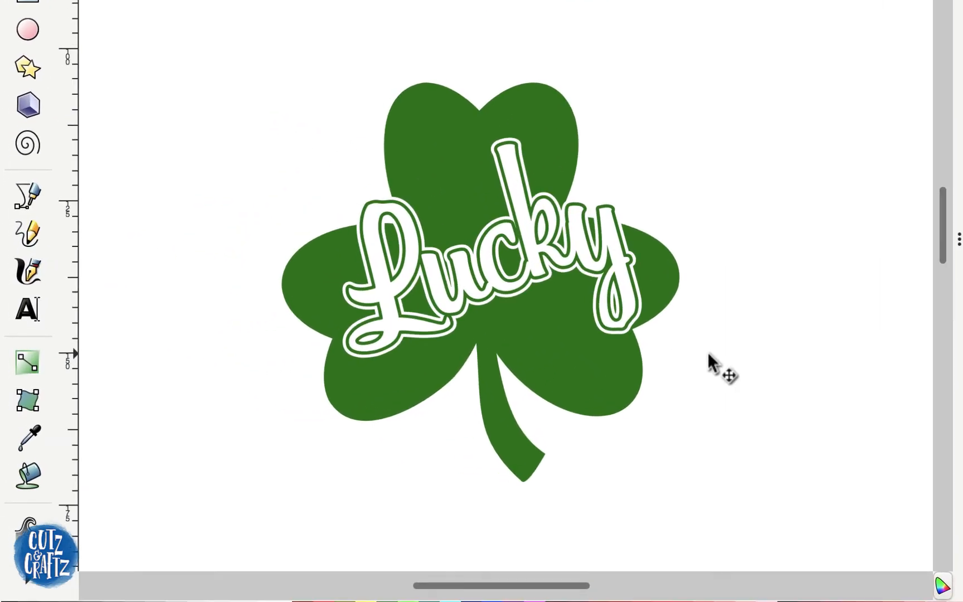
- Export the selected shamrock as a PNG named lucky.png on the Desktop, replacing the existing file
click(440, 358)
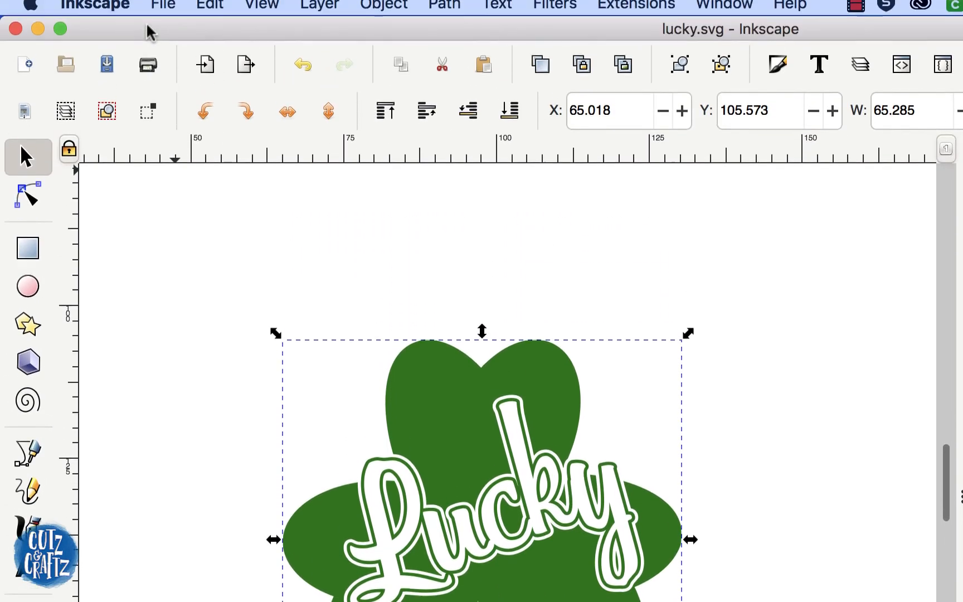
click(163, 12)
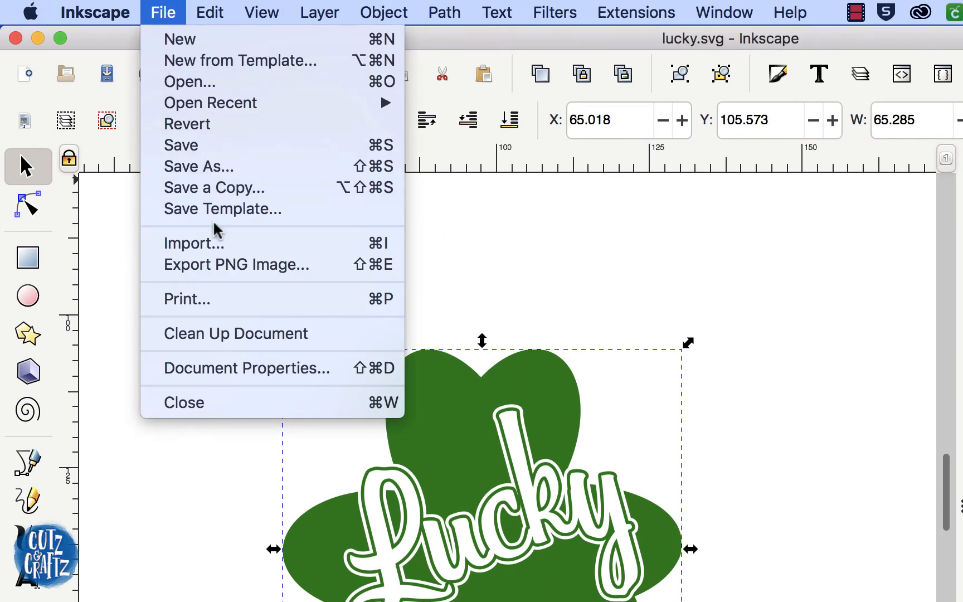
click(229, 266)
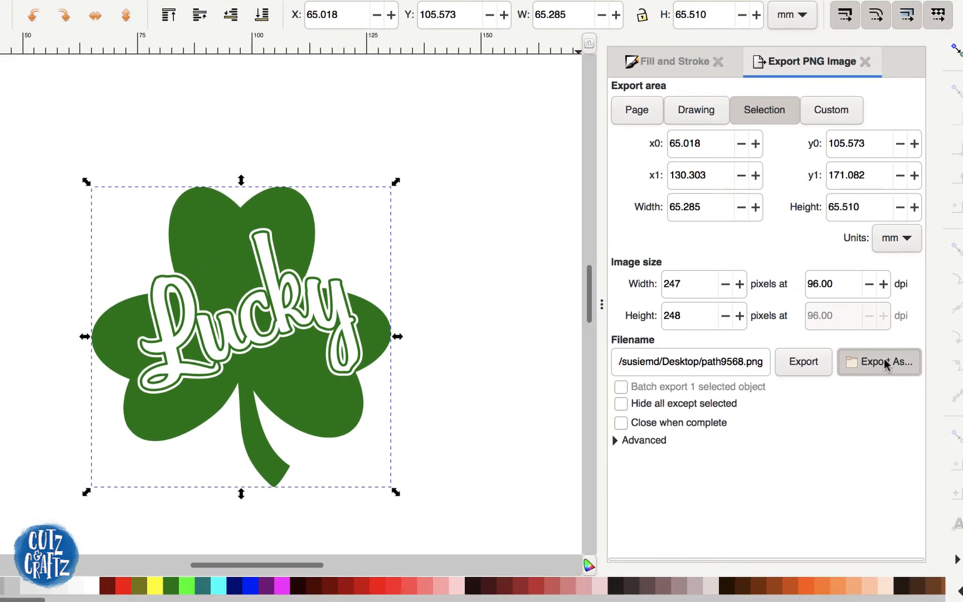
click(692, 583)
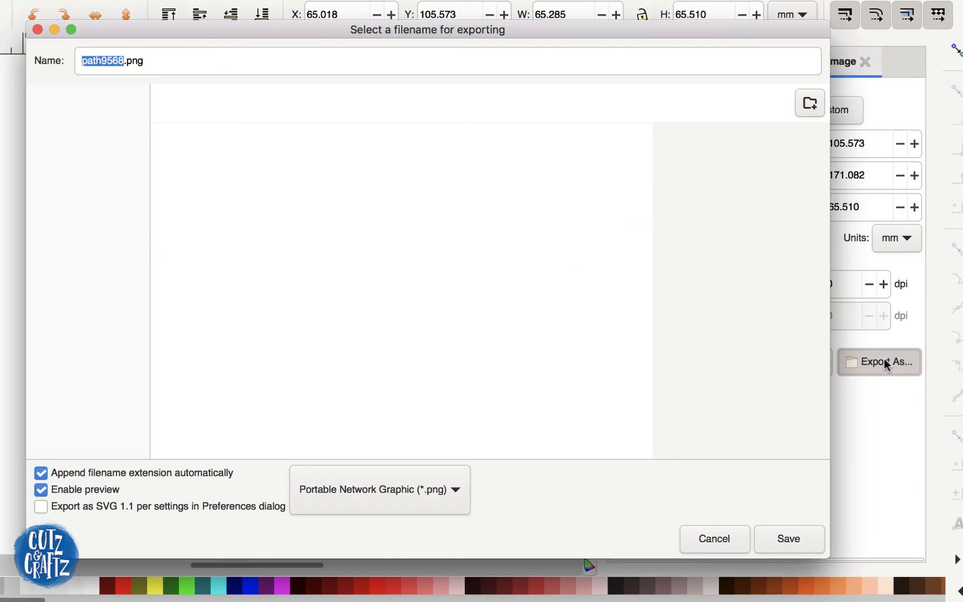
text(lucky)
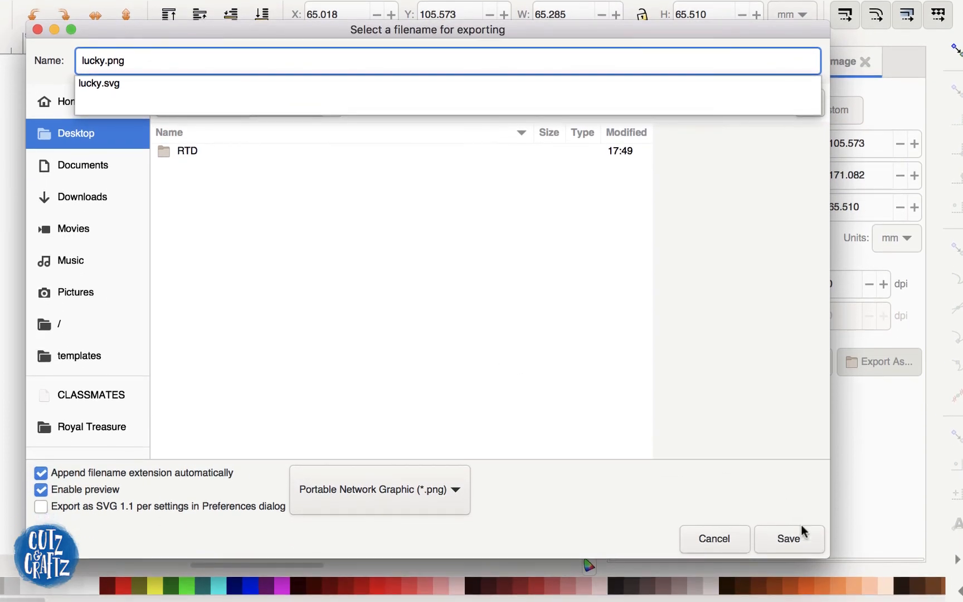
click(798, 544)
click(798, 544)
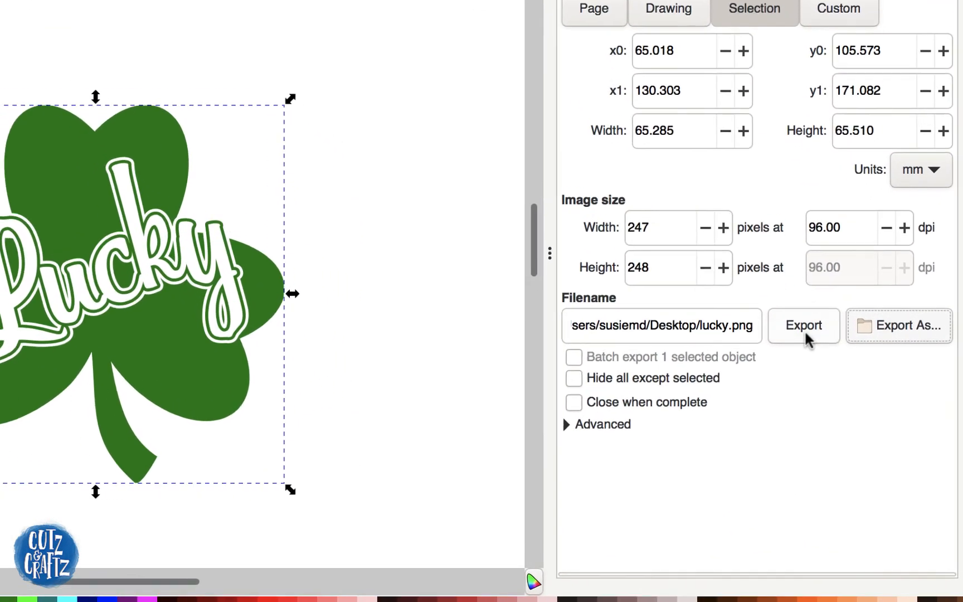
click(803, 362)
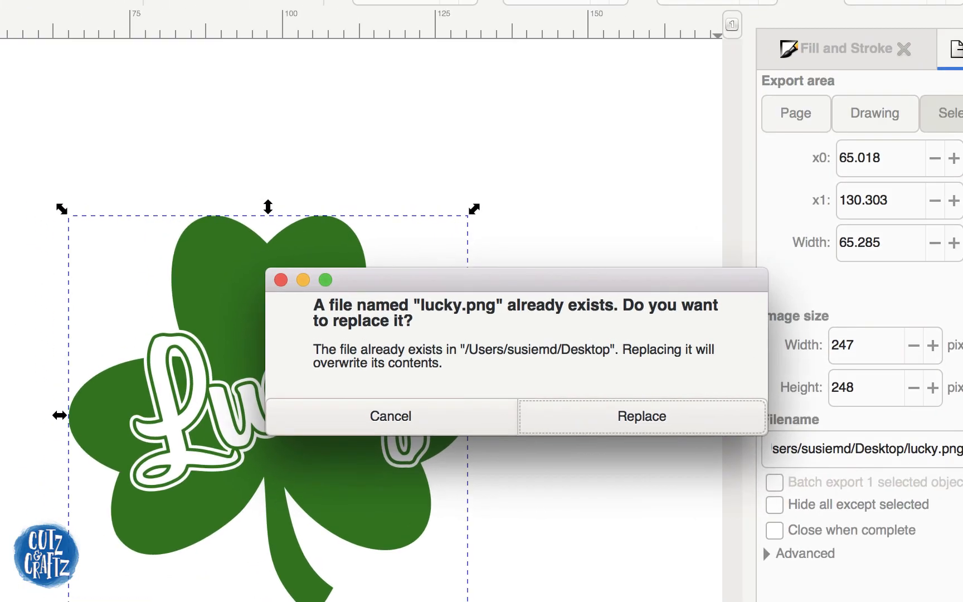
click(645, 417)
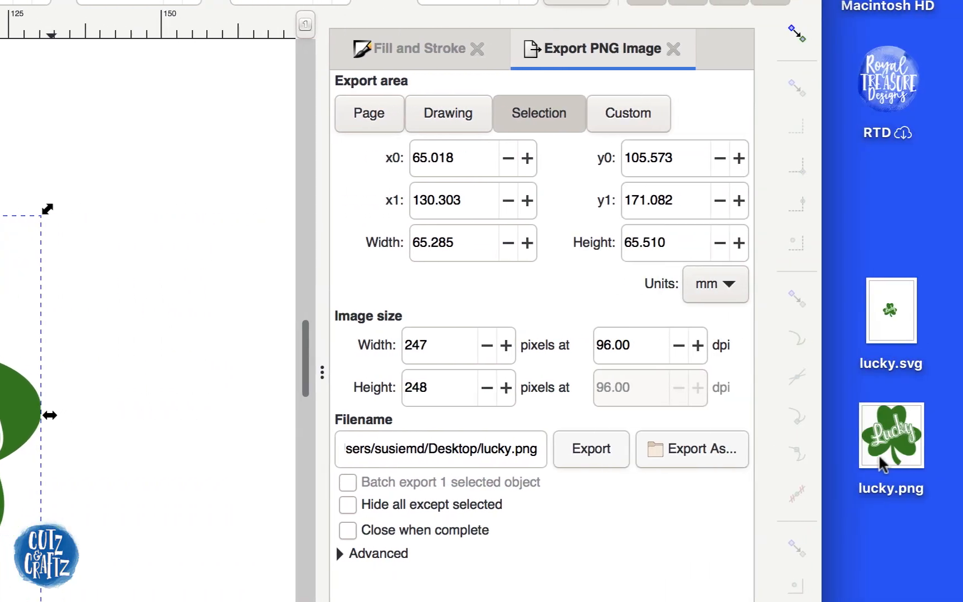
- Open the exported lucky.png from the Desktop in Preview to check its transparency, close it and return to Inkscape
double_click(881, 463)
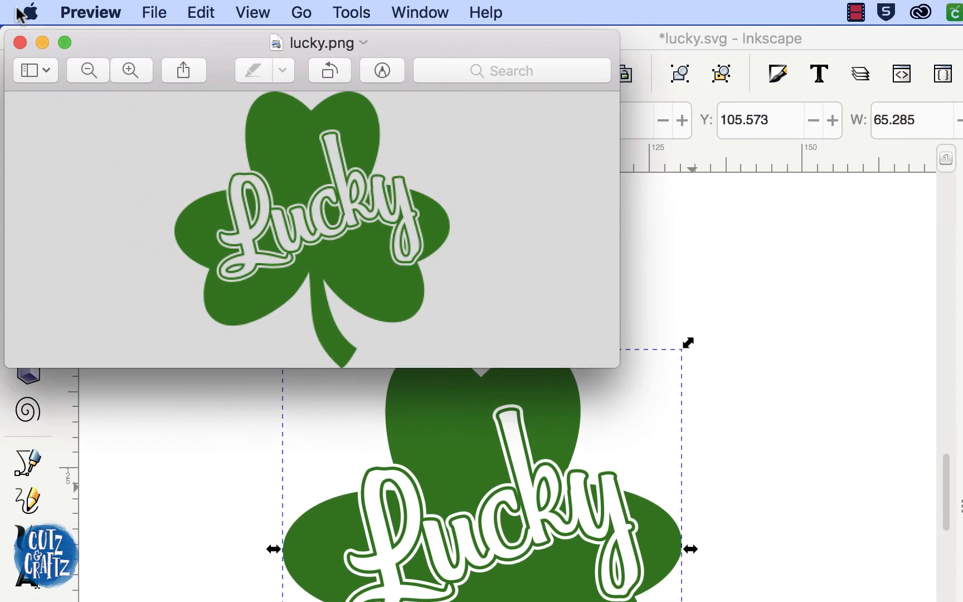
click(20, 42)
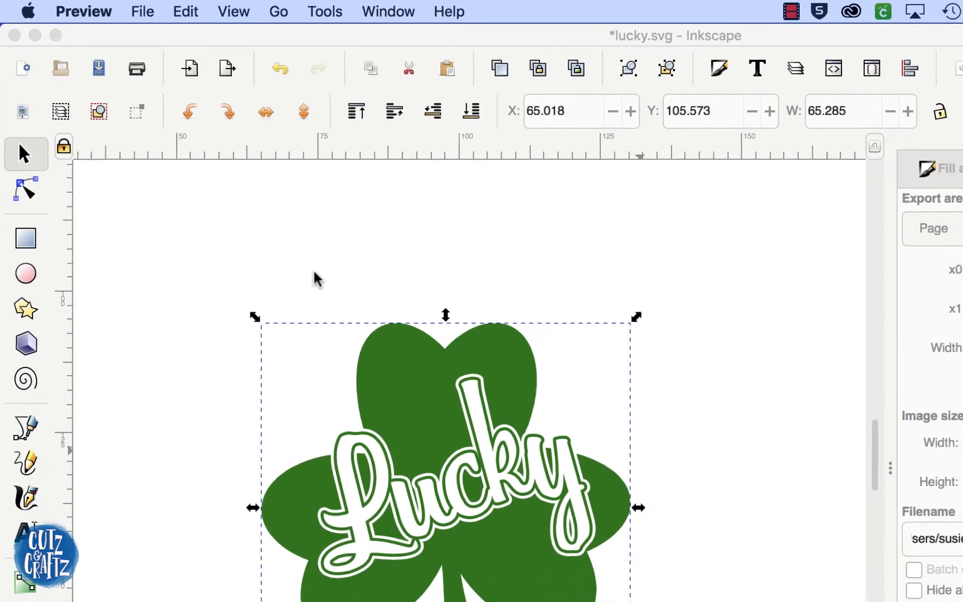
click(254, 343)
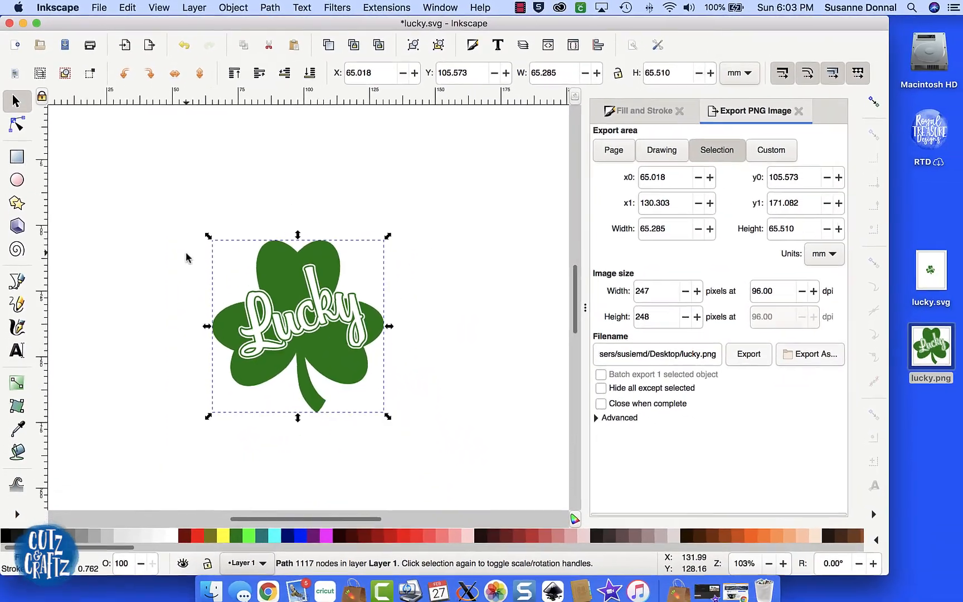
- Enlarge the shamrock proportionally to about 628 mm wide, well beyond the page, and bring up its PNG export settings
key(minus)
key(minus)
key(minus)
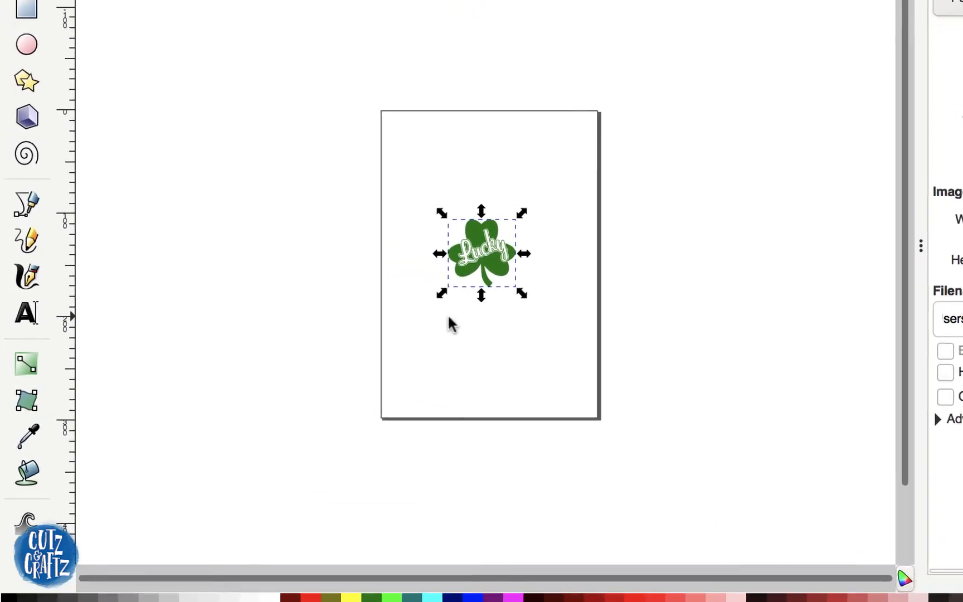
drag(543, 286, 848, 598)
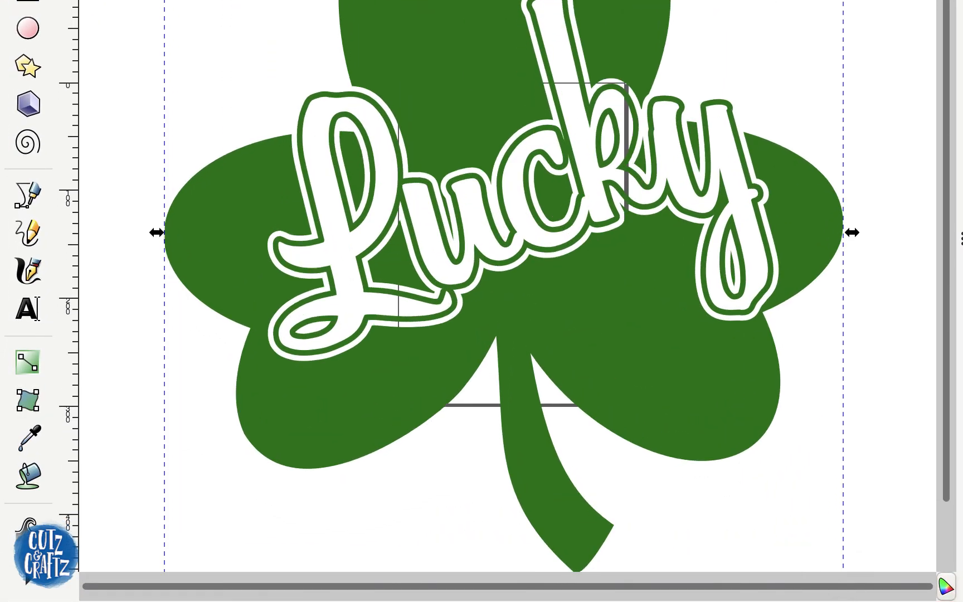
key(shift+ctrl+e)
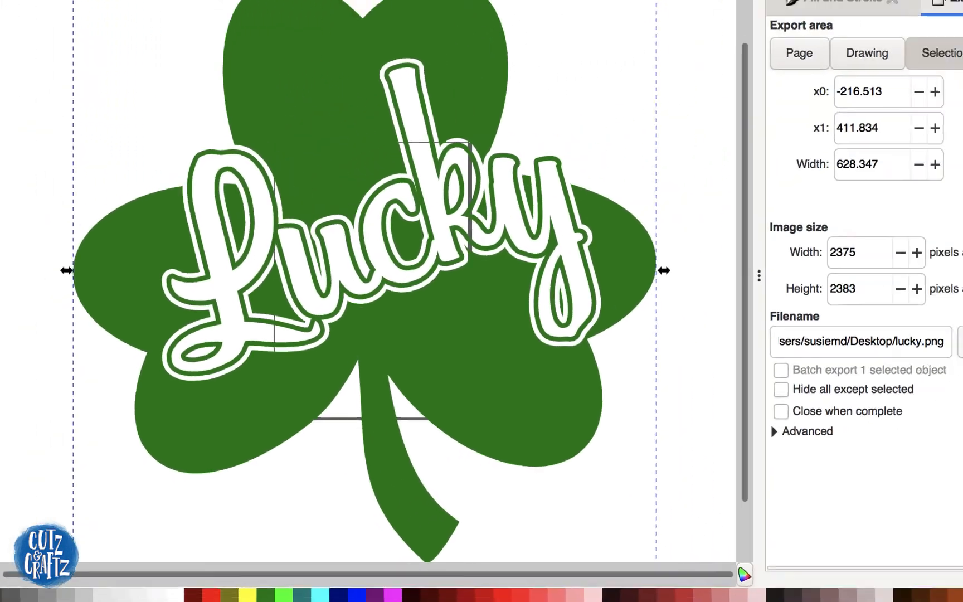
- Export the enlarged shamrock selection as a separate PNG named lucky2.png on the Desktop
click(886, 363)
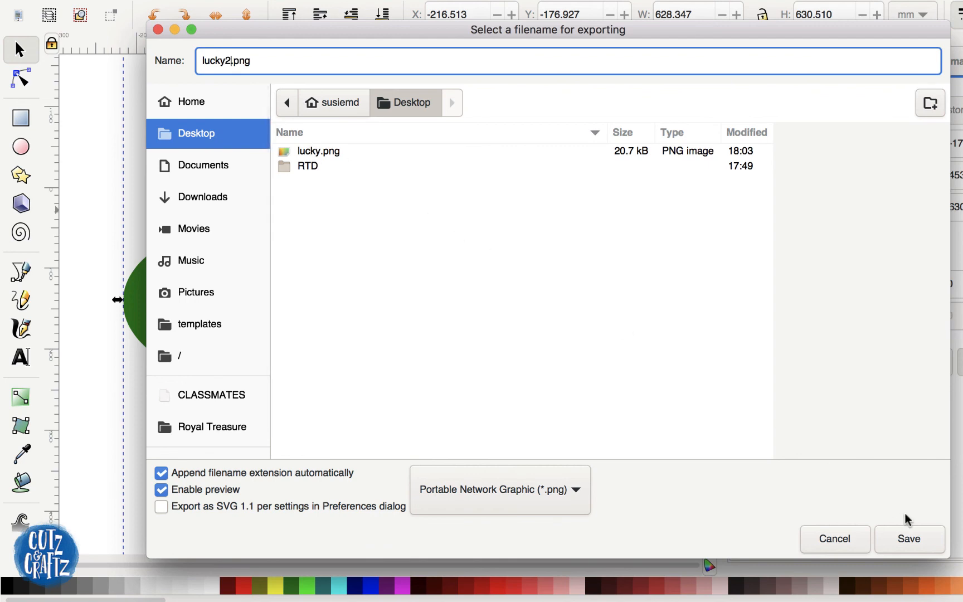
click(913, 530)
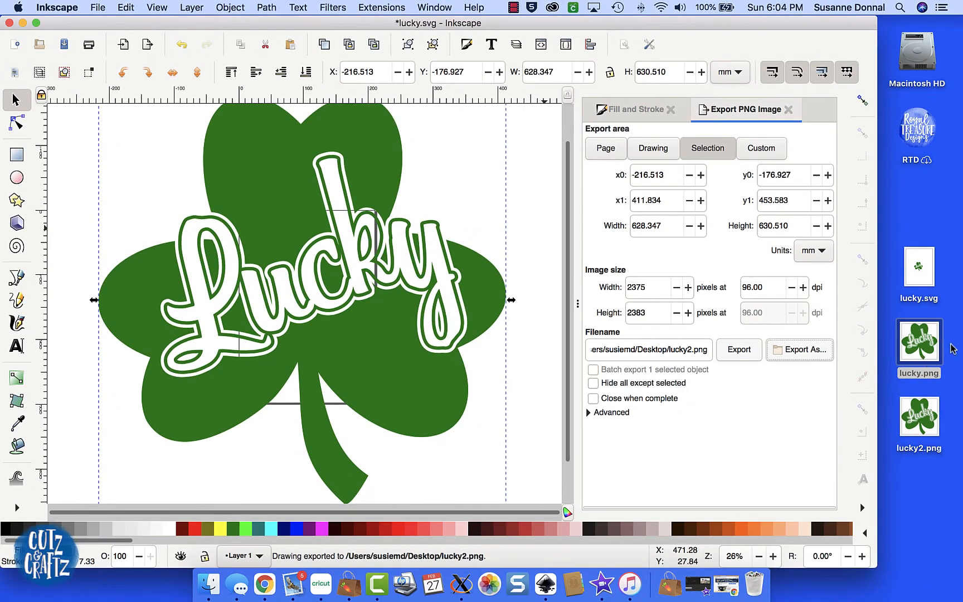
- Open lucky.png and lucky2.png together from the Desktop in Preview and arrange their windows side by side
click(920, 417)
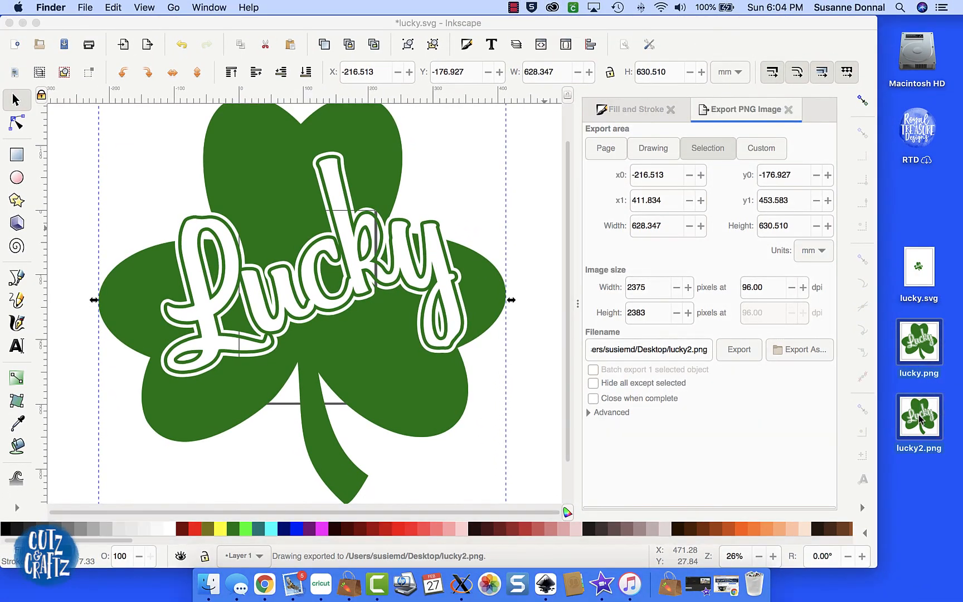
double_click(920, 417)
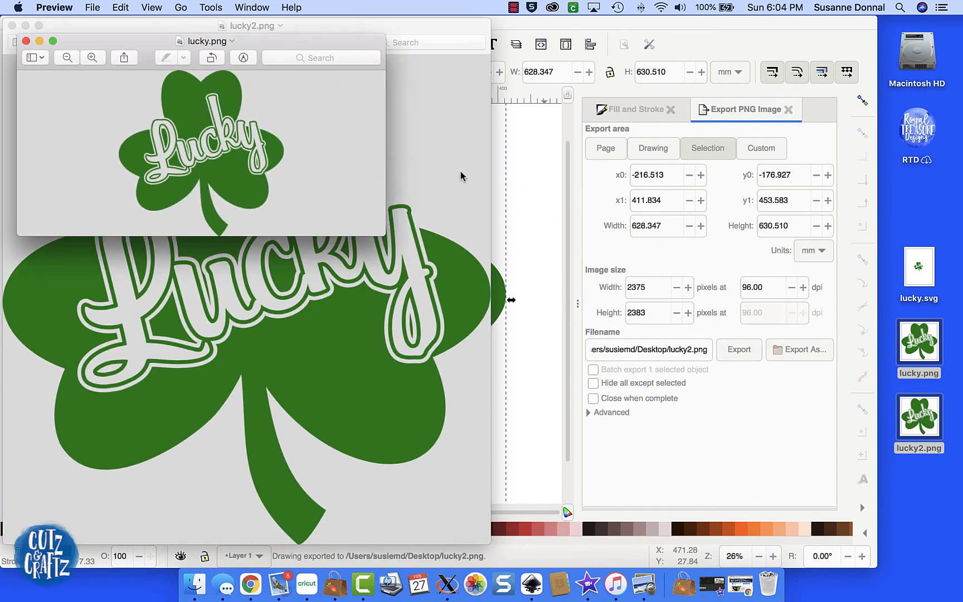
drag(346, 39, 802, 106)
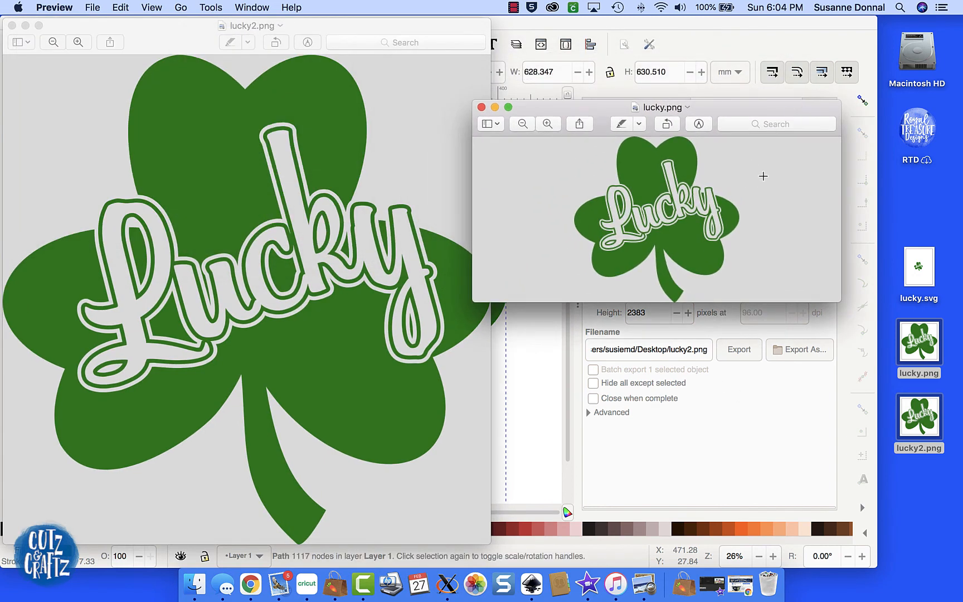
- Examine the edge sharpness of the "Lucky" lettering in lucky.png at high magnification, then return to a wider view
click(548, 123)
click(548, 124)
click(548, 124)
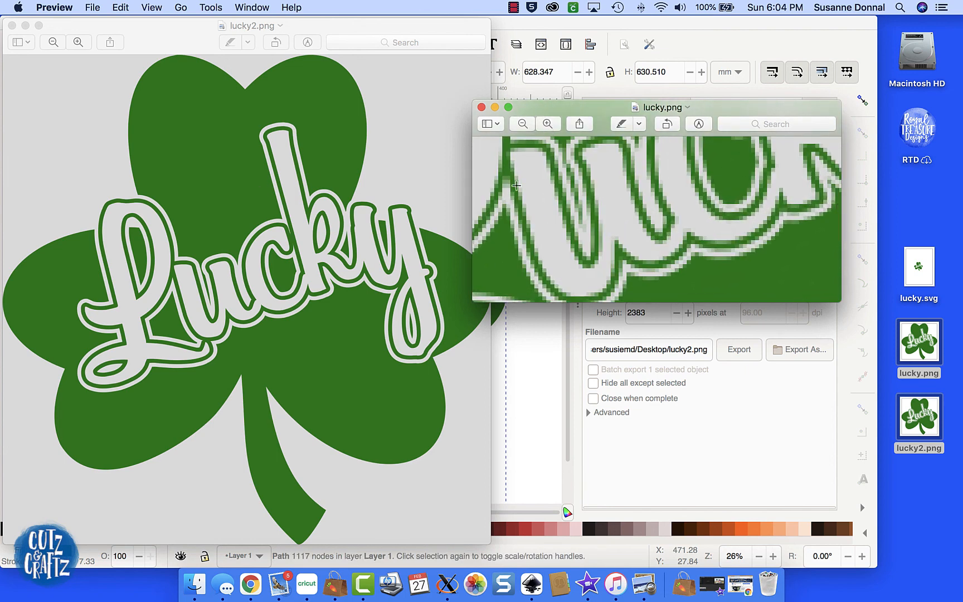
click(528, 125)
click(528, 125)
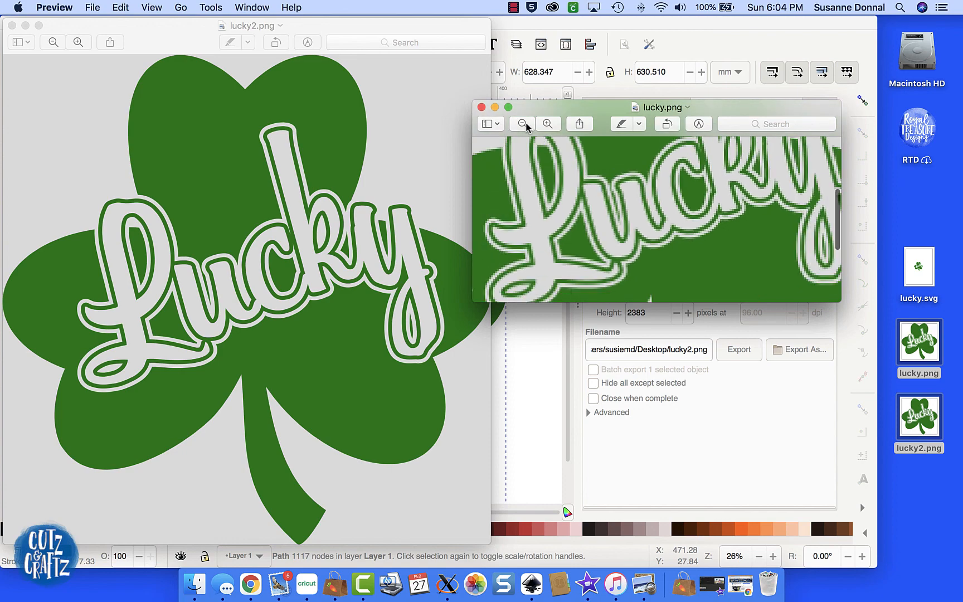
click(527, 126)
click(527, 125)
click(526, 126)
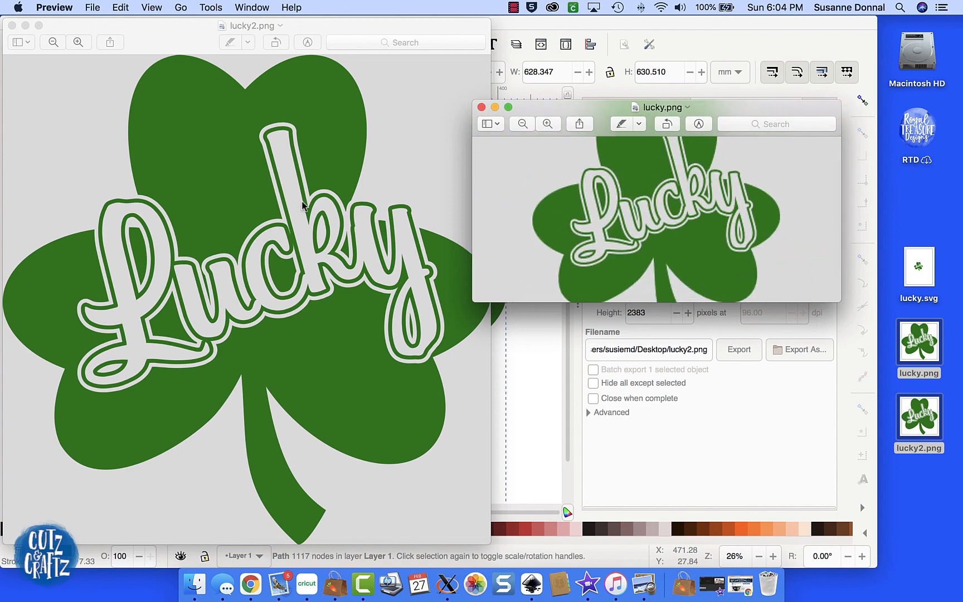
- Examine the lettering edges in lucky2.png at high magnification for comparison with the smaller export, then return to a wider view
click(283, 219)
click(78, 43)
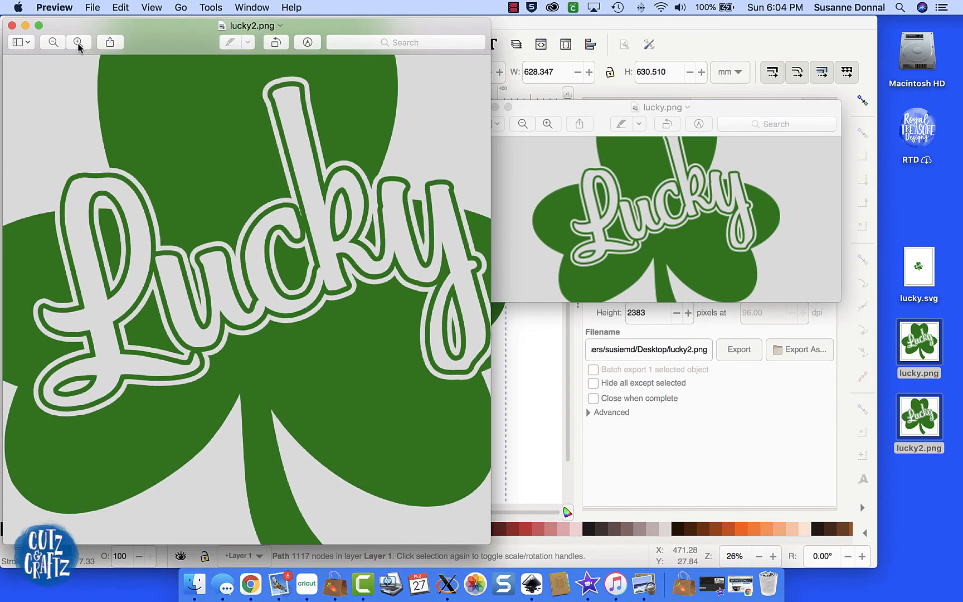
click(78, 43)
click(78, 43)
click(78, 42)
click(78, 43)
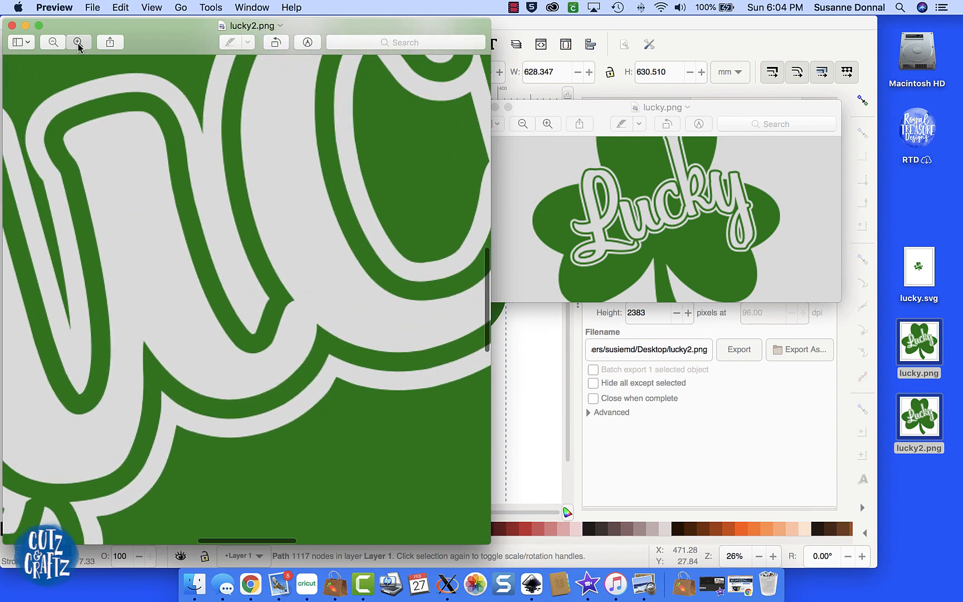
click(78, 43)
click(79, 43)
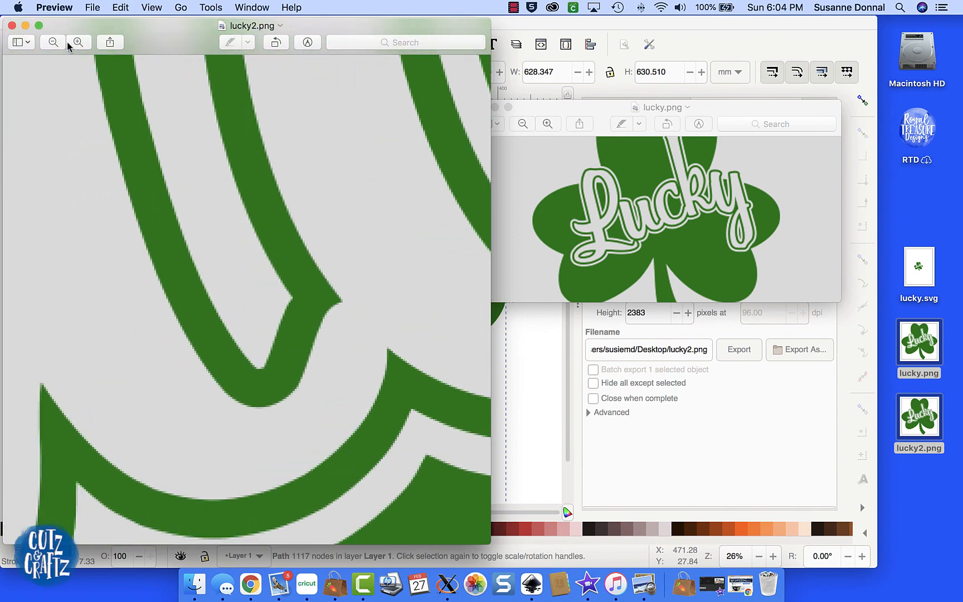
click(53, 42)
click(53, 42)
click(53, 42)
click(53, 42)
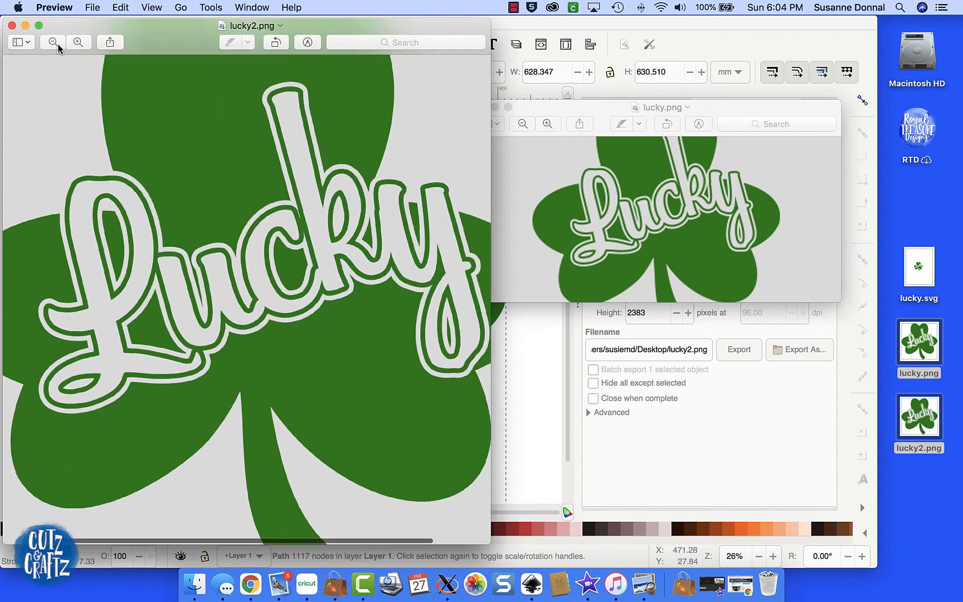
click(58, 45)
- Close both PNG images, quit Preview and return to the shamrock drawing in Inkscape
click(12, 25)
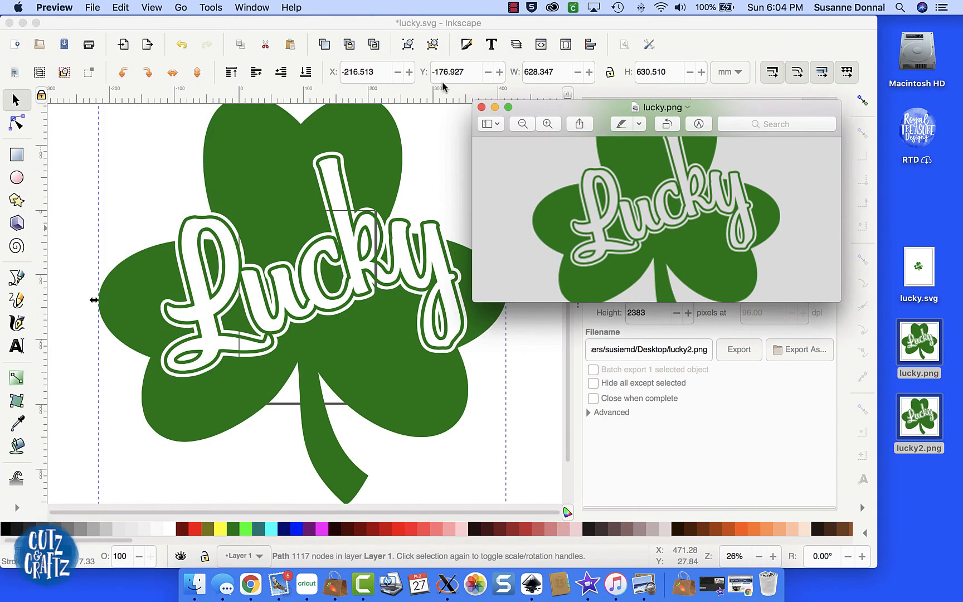
click(481, 107)
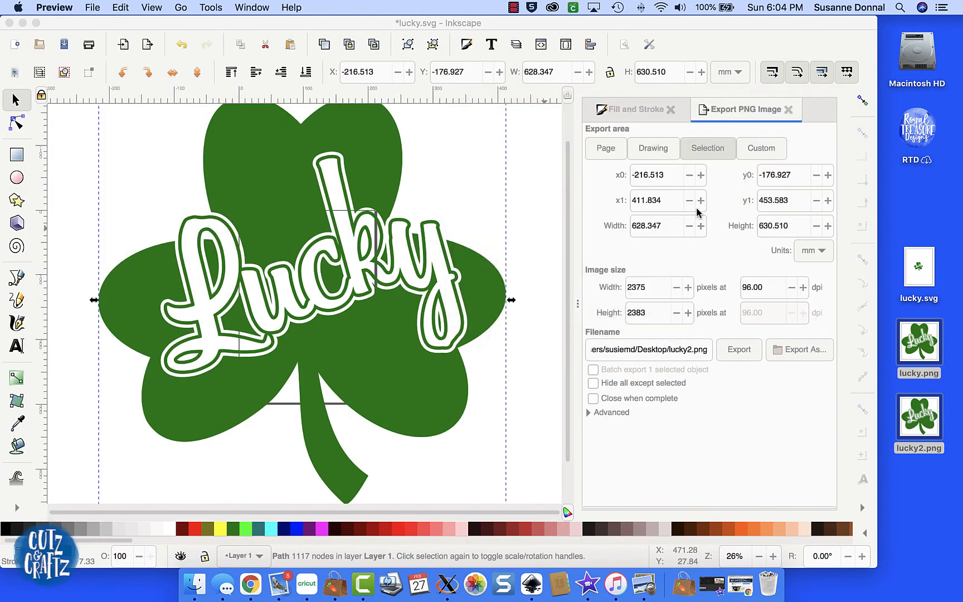
key(super+q)
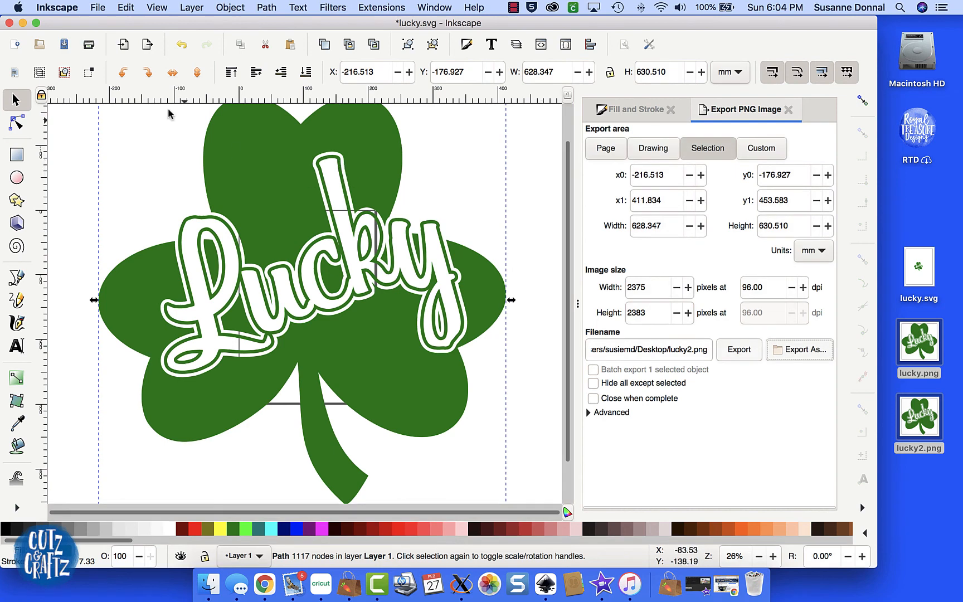